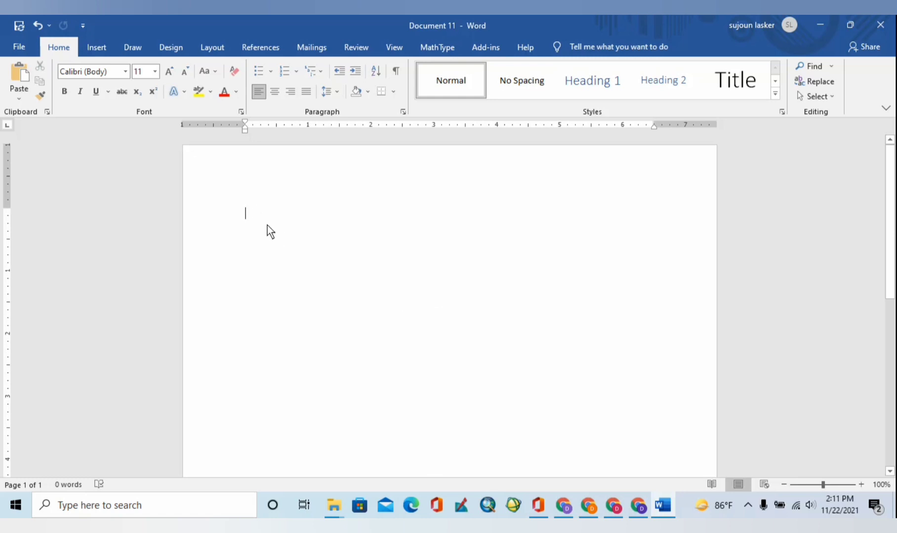
Step: Insert a table with three columns and four rows using the table size grid
scroll(285, 285, "down", 3)
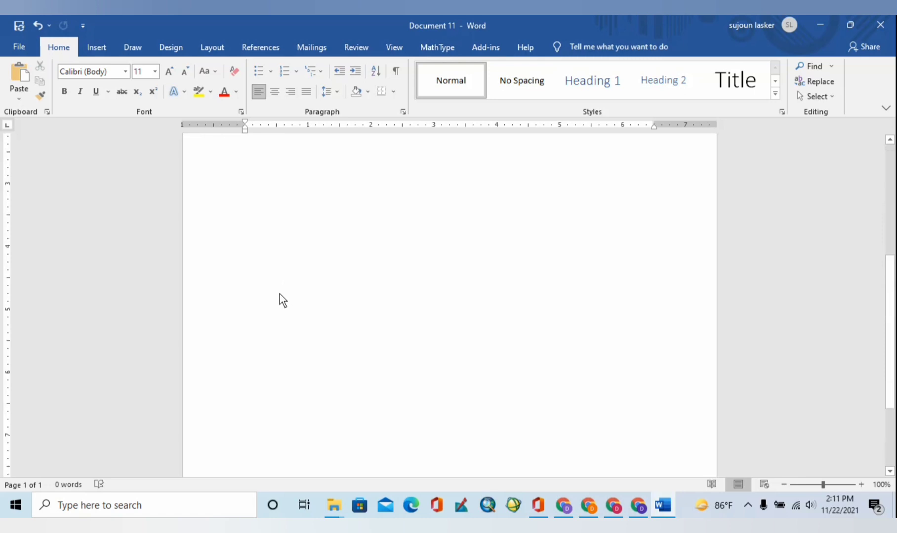
scroll(279, 292, "up", 1)
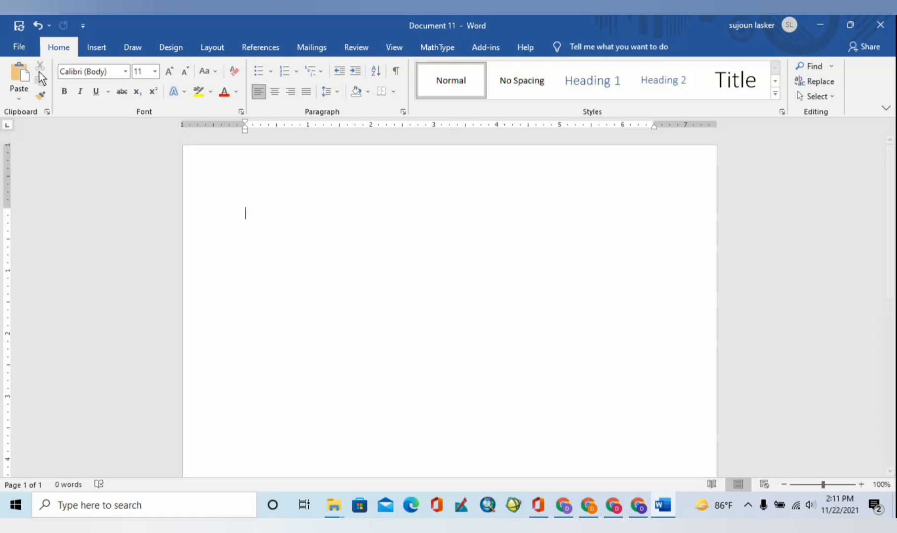
left_click(98, 48)
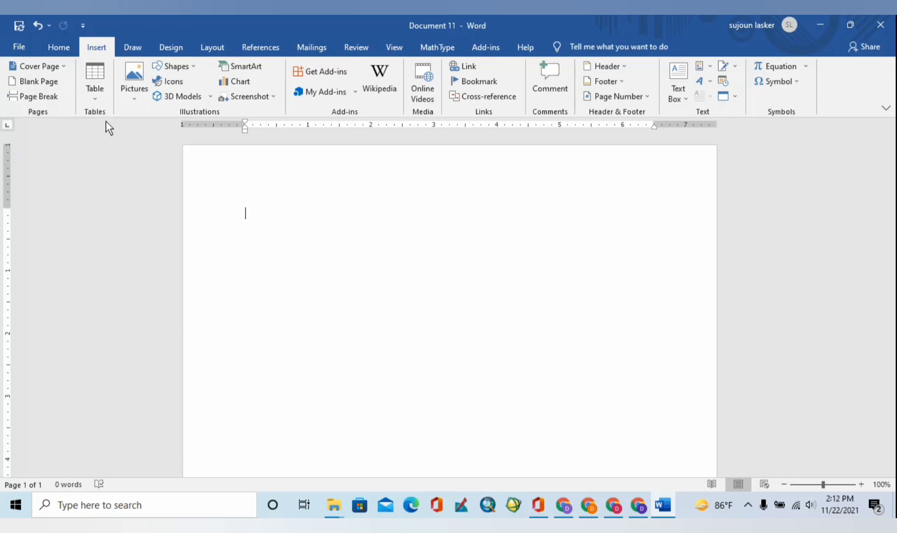
left_click(96, 98)
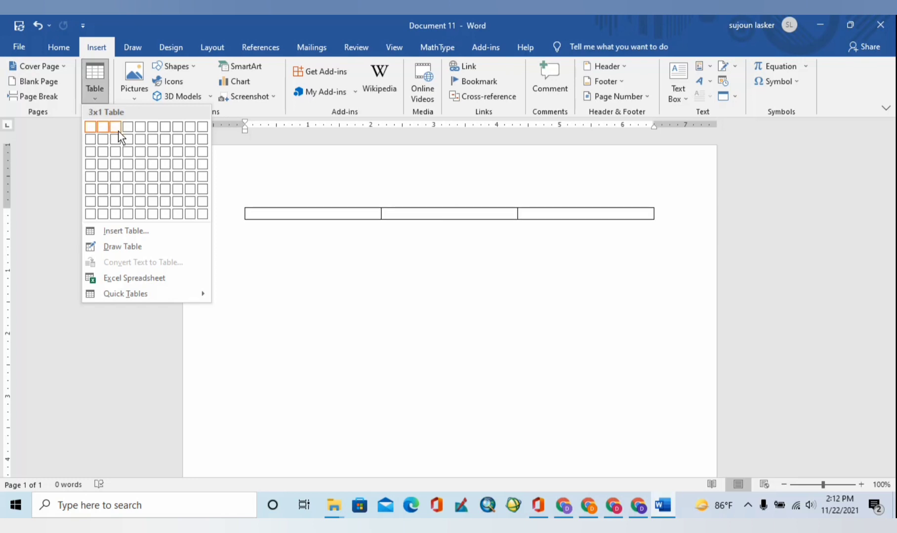
left_click(119, 168)
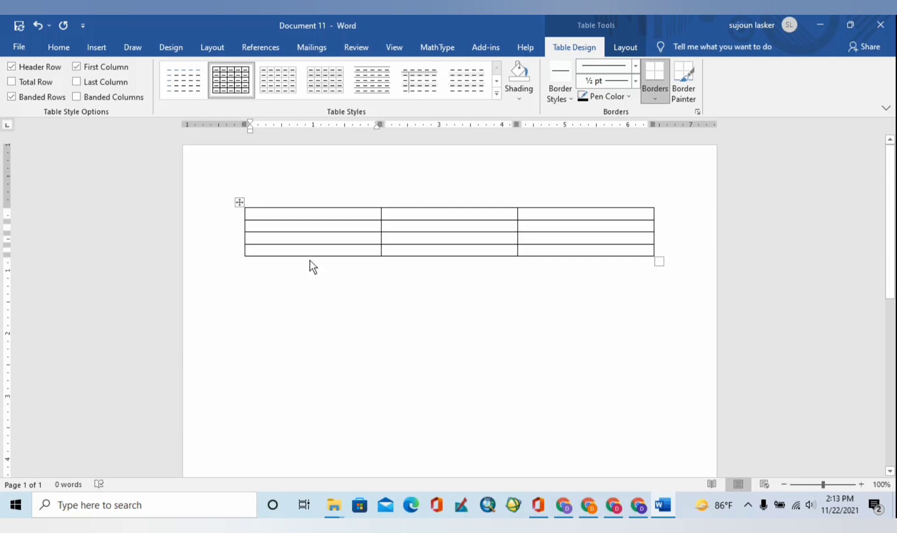
Step: Select the whole three-column table and cut it from the document
left_click(241, 202)
right_click(241, 202)
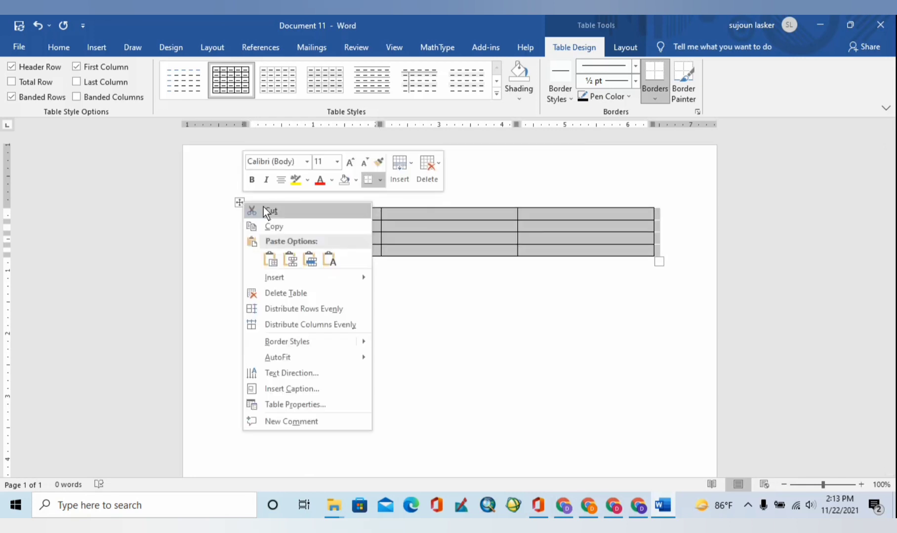
left_click(267, 211)
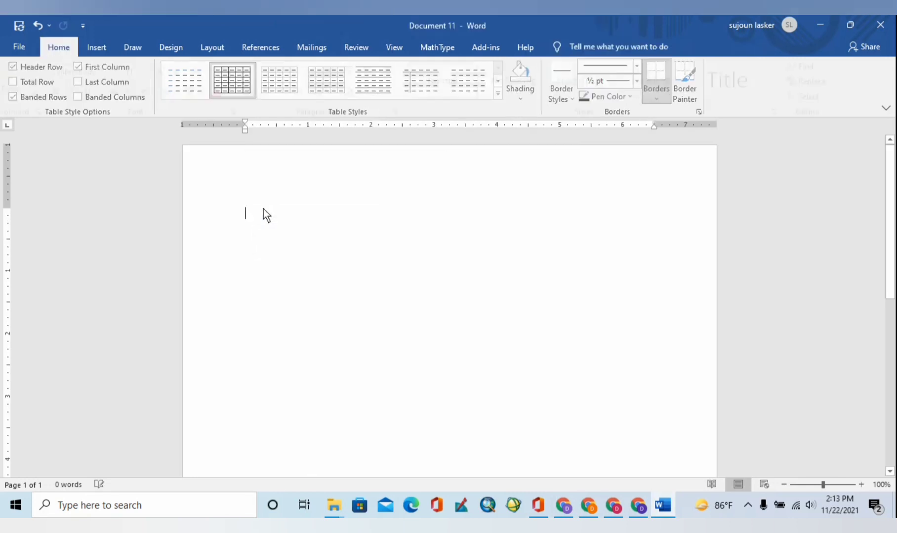
Step: Start a new table from the Insert Table dialog and set the number of columns to 7
left_click(96, 48)
left_click(95, 84)
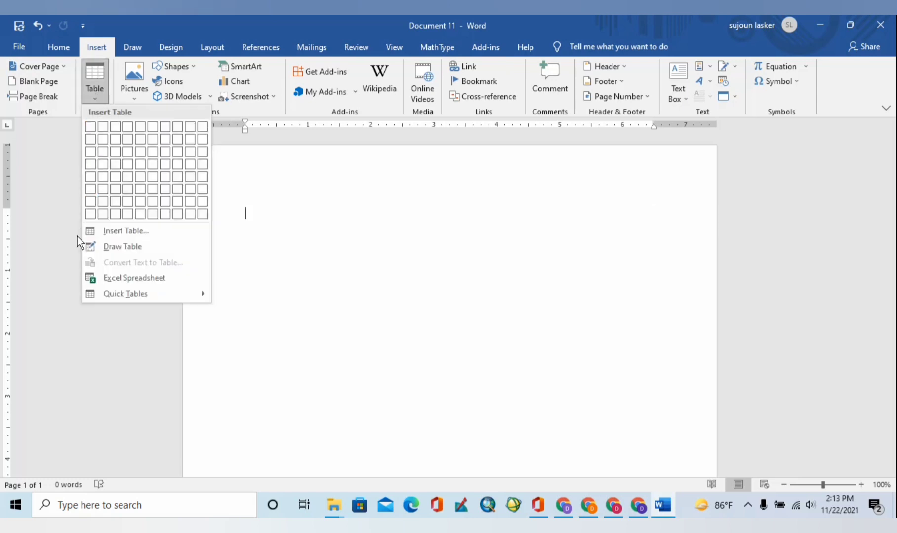
left_click(137, 233)
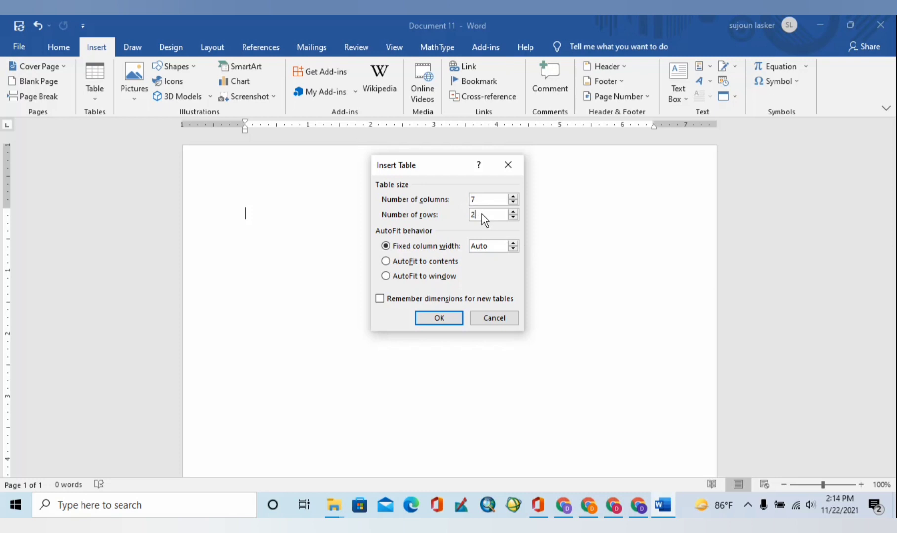
key("F1")
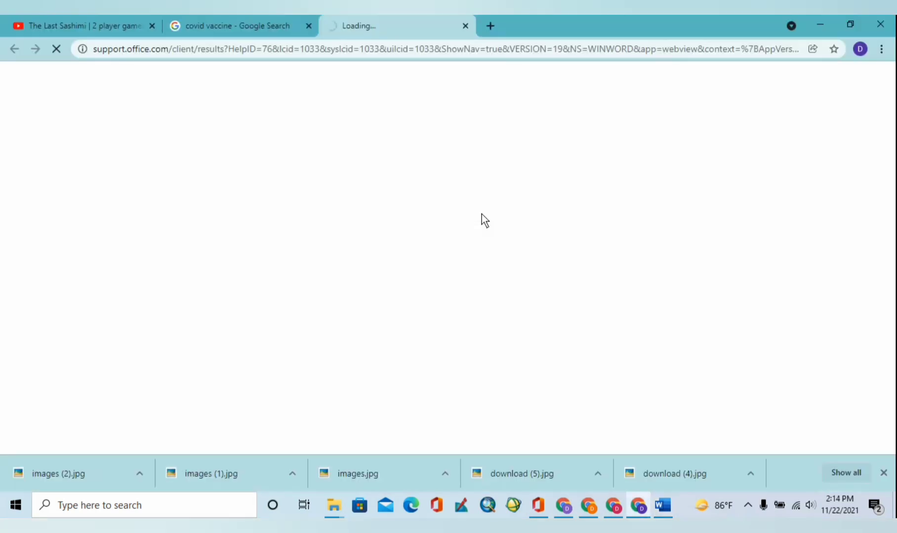
left_click(465, 25)
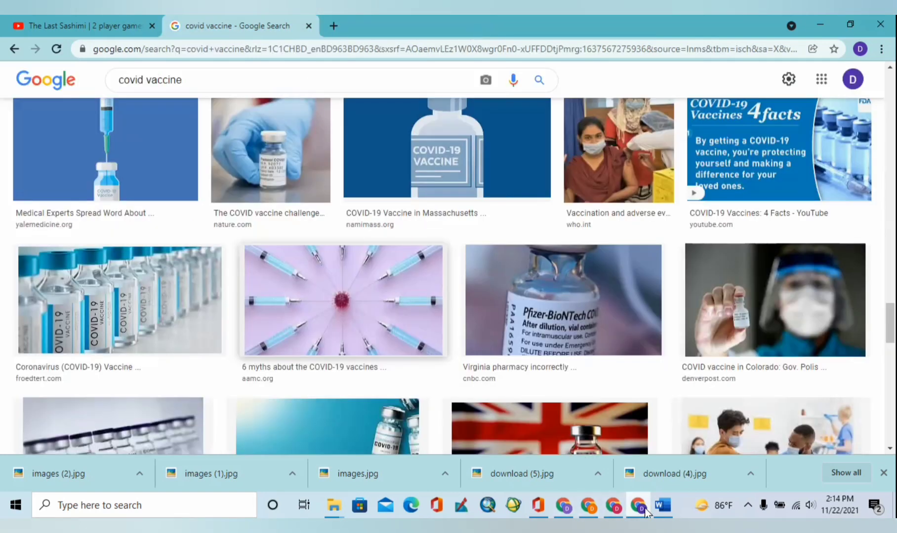
left_click(669, 503)
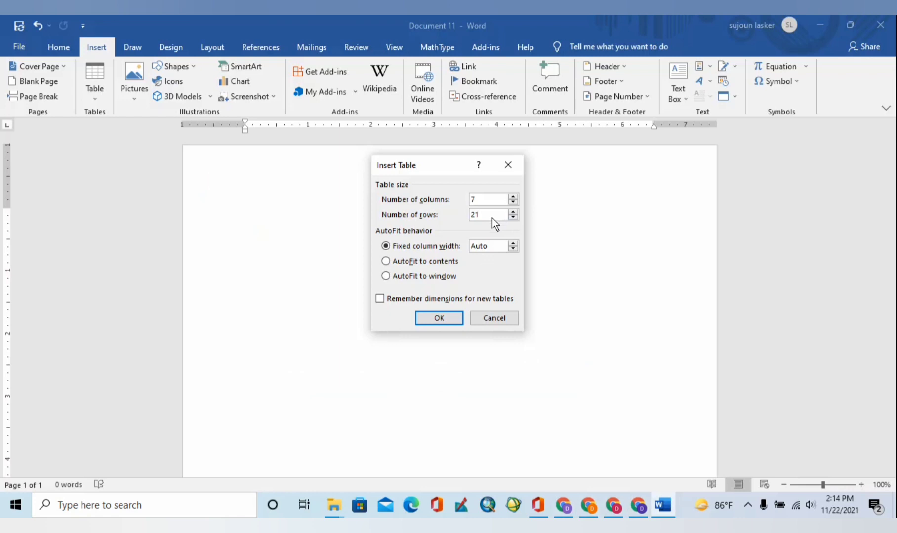
Step: Set the number of rows to 12 and insert the table with fixed column width
key("BackSpace")
key("BackSpace")
type("1")
left_click(447, 318)
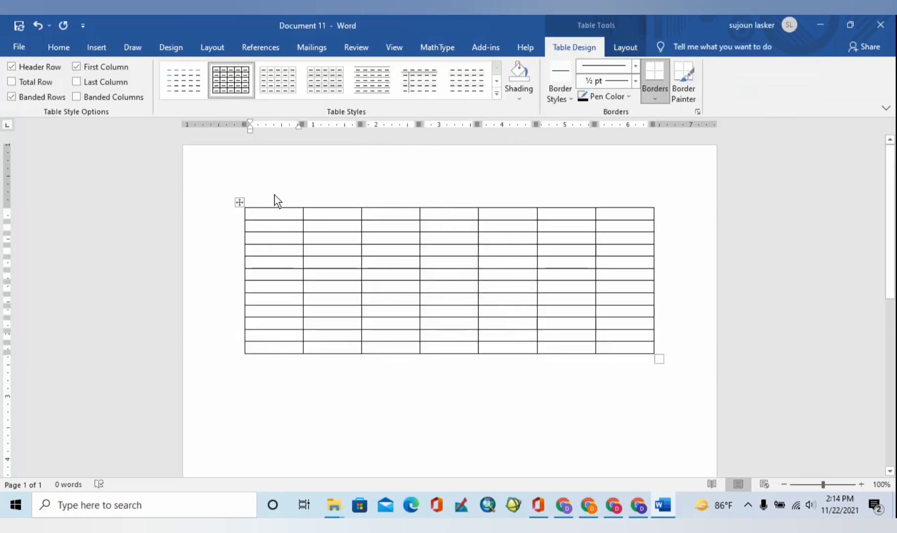
Step: Add two blank lines below the seven-column table
left_click(273, 208)
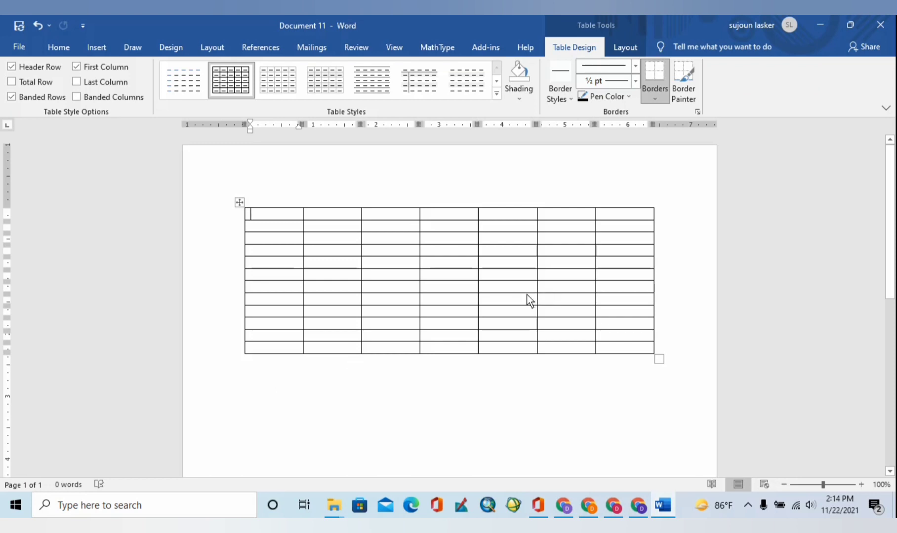
scroll(355, 395, "down", 3)
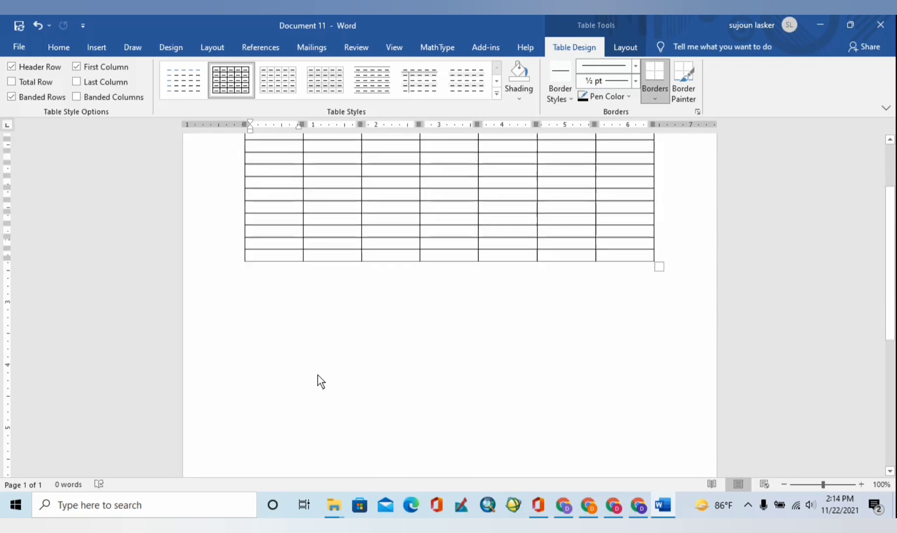
left_click(298, 329)
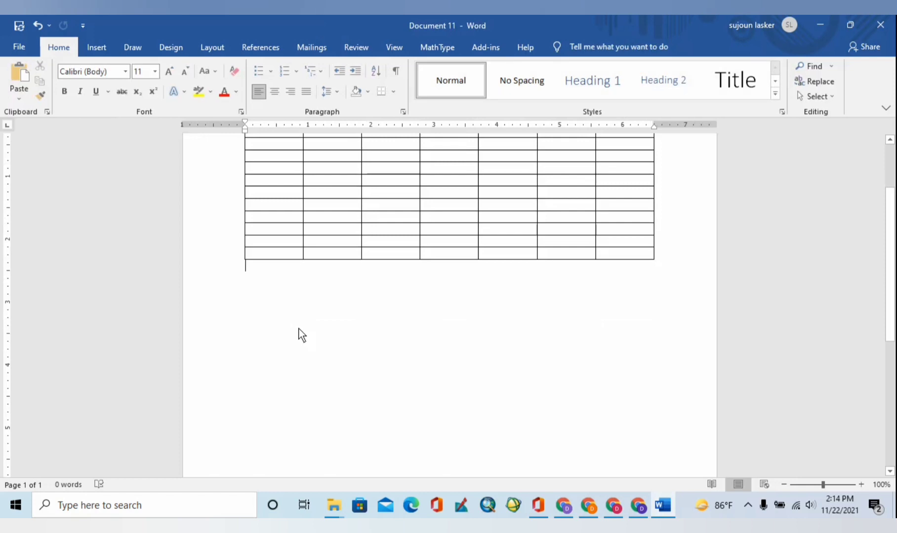
key("Return")
key("Return")
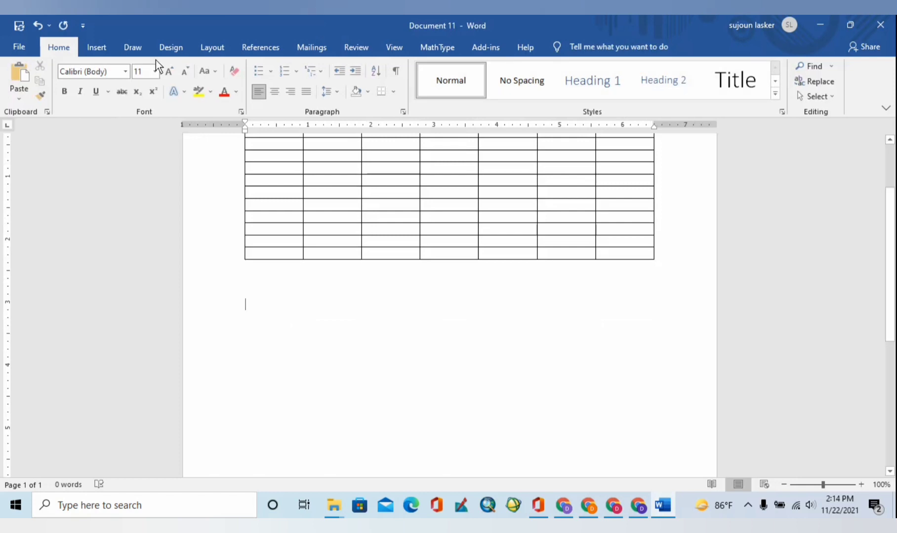
Step: Draw a single-cell table about 6.59" wide and 0.49" high below the seven-column table
left_click(92, 47)
left_click(104, 85)
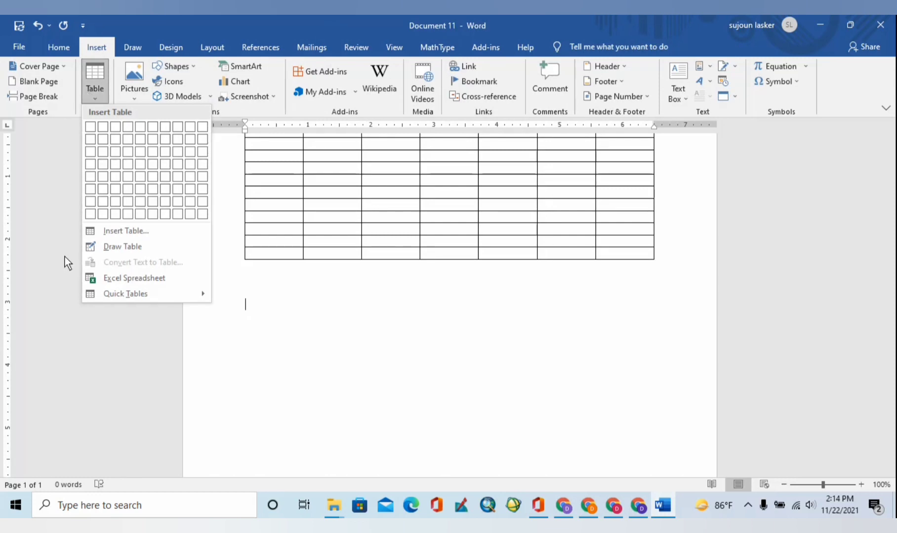
left_click(117, 245)
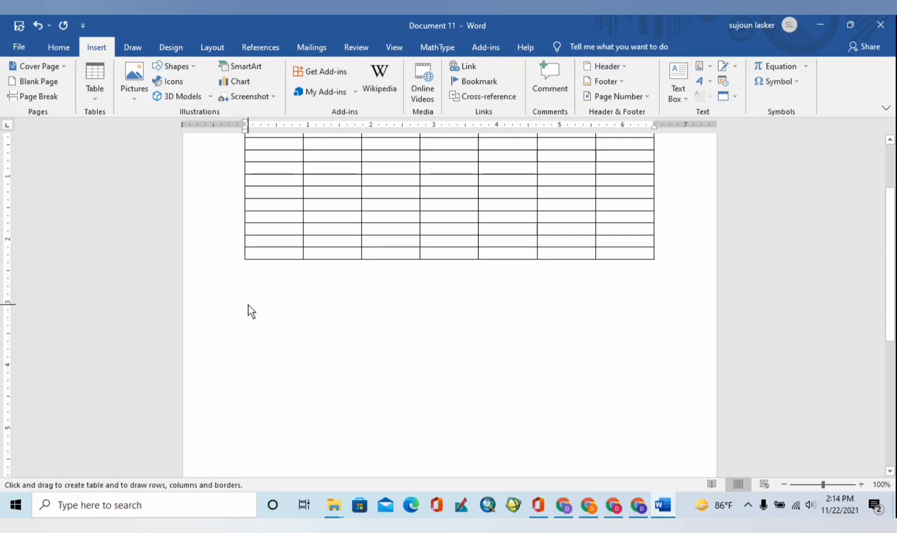
mouse_move(248, 305)
left_mouse_down()
mouse_move(521, 328)
mouse_move(614, 354)
mouse_move(661, 337)
left_mouse_up()
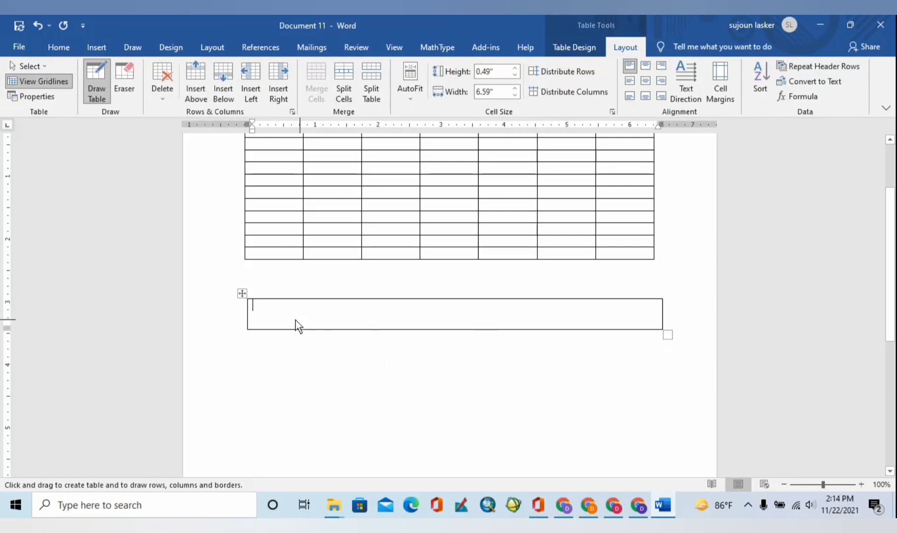
Step: Insert four rows above the existing row of the drawn table
left_click(197, 74)
left_click(197, 73)
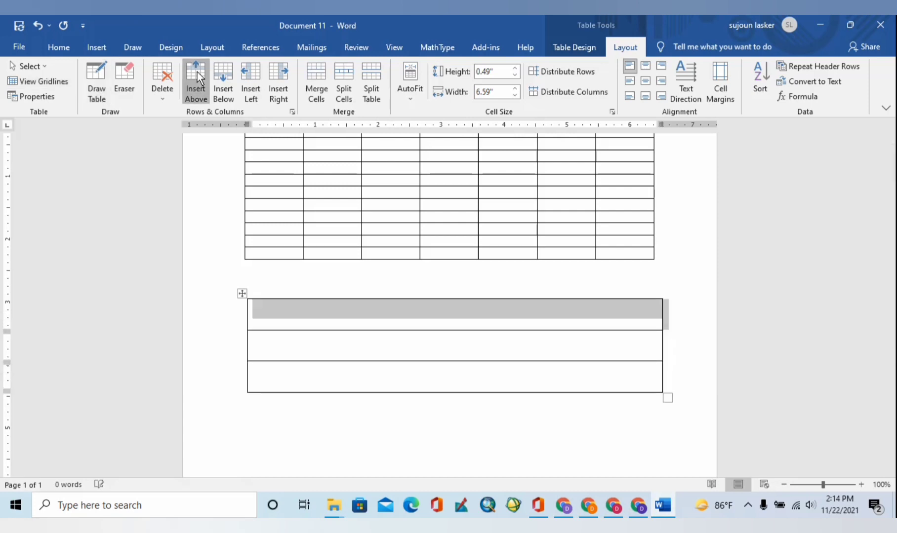
left_click(197, 71)
left_click(197, 71)
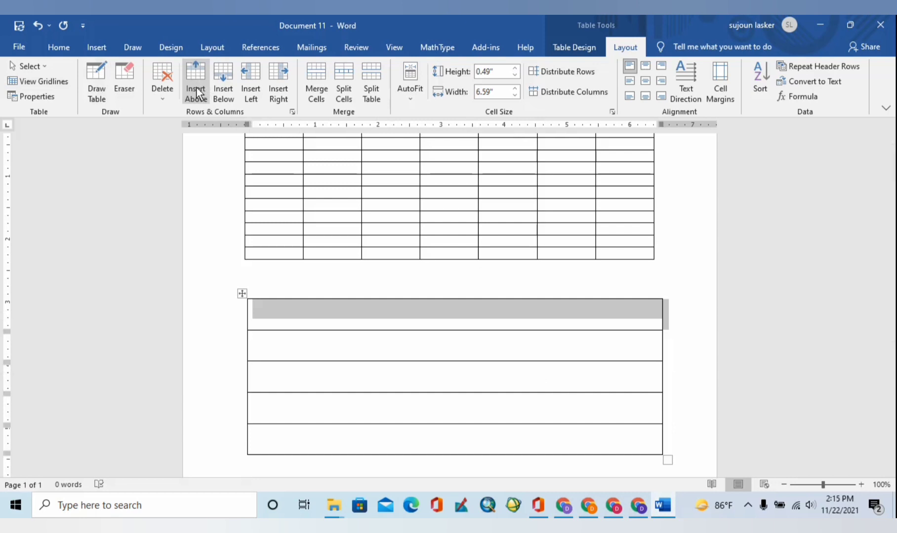
Step: Try adding a row below the selected row and a column on each side of the drawn table
left_click(224, 74)
left_click(255, 79)
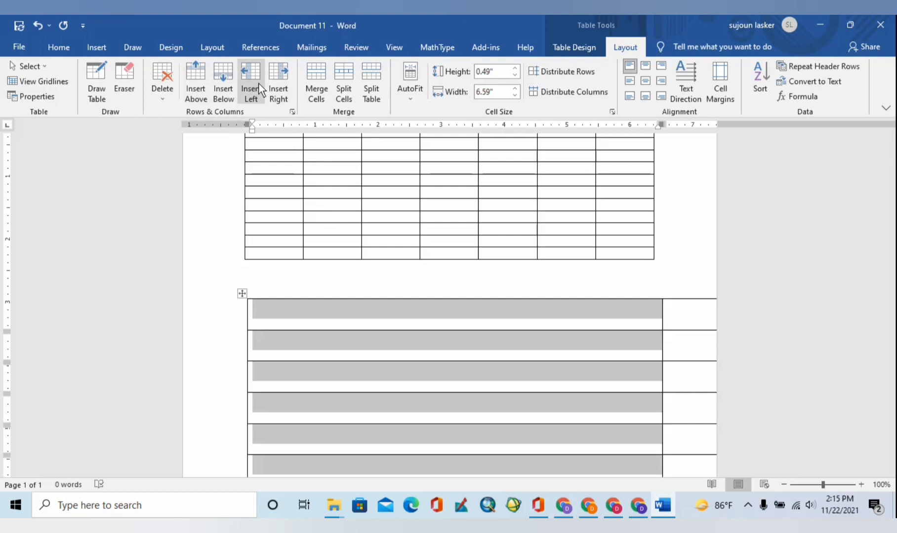
left_click(279, 81)
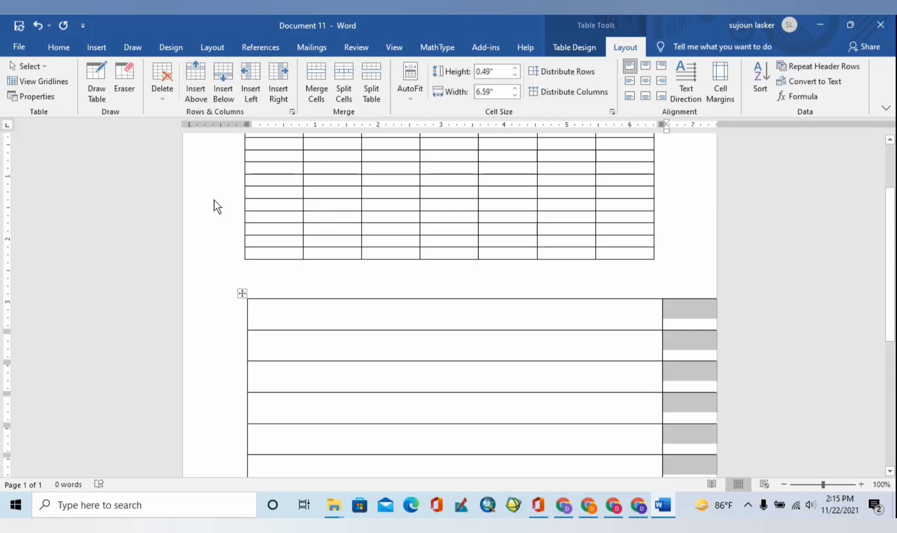
Step: Undo the last row and the two columns added to the drawn table
key("ctrl+z")
key("ctrl+z")
key("ctrl+z")
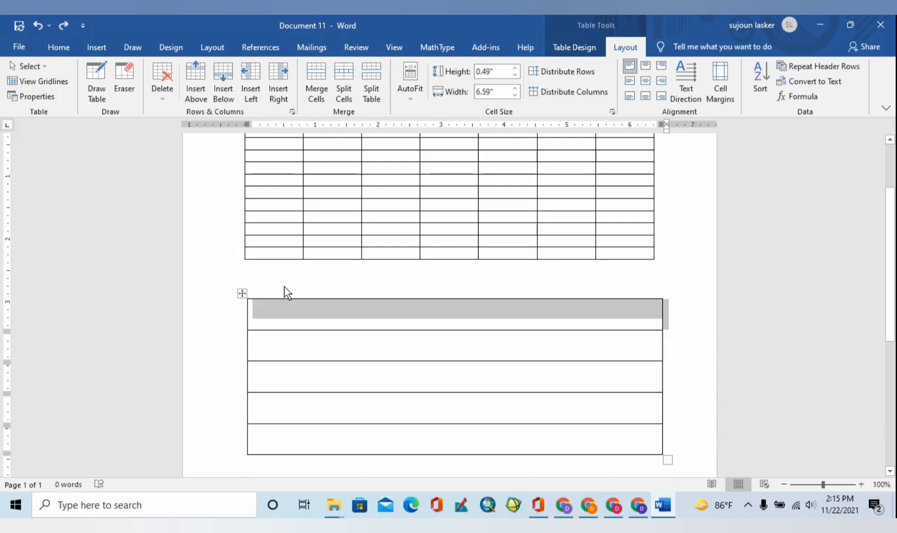
Step: Place the cursor in the first cell of the fourth row of the seven-column table
left_click(312, 280)
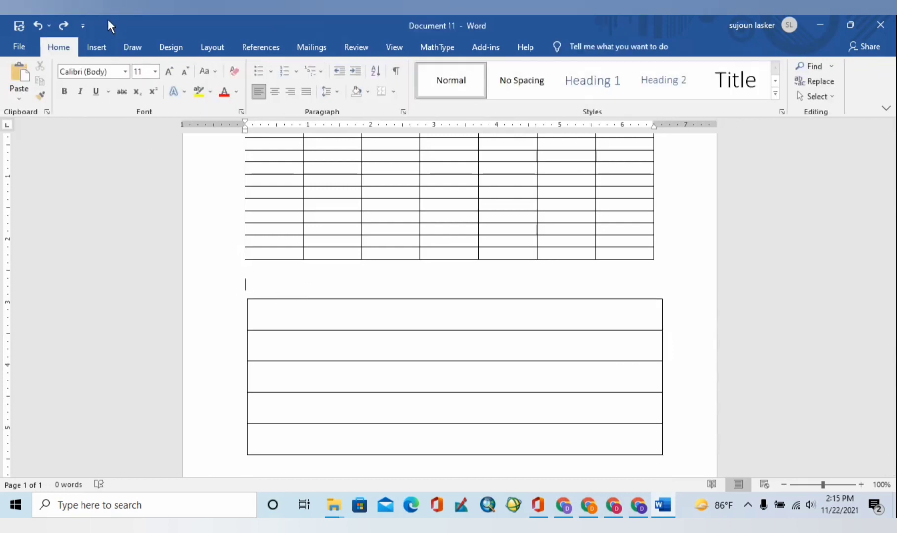
left_click(100, 44)
scroll(304, 240, "up", 3)
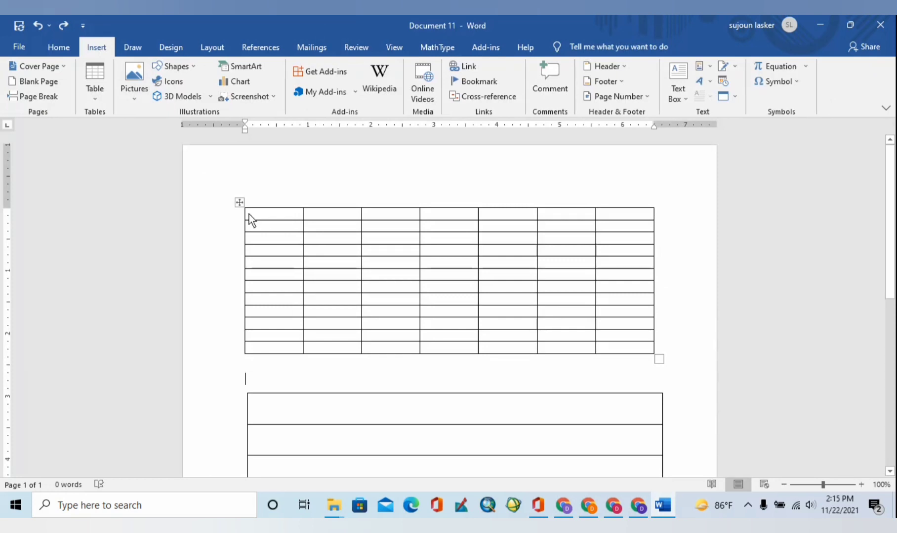
left_click(239, 203)
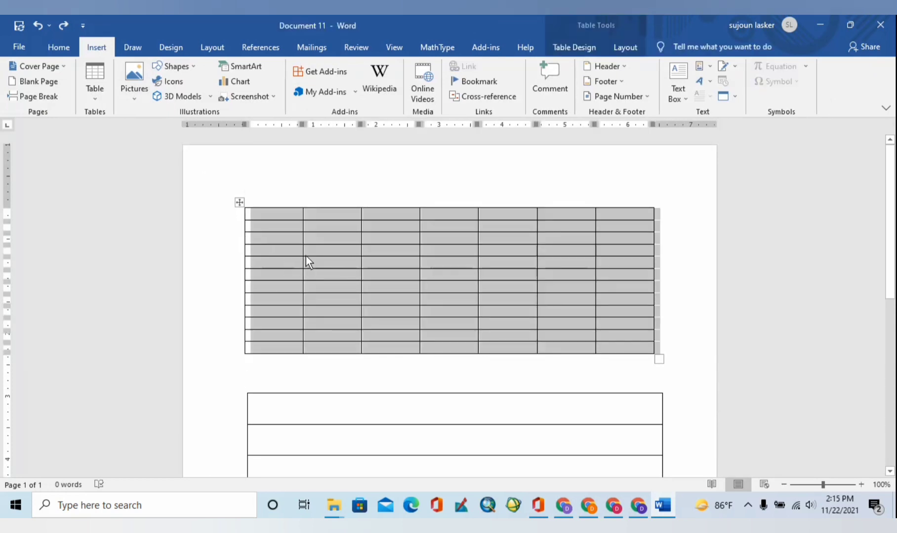
left_click(306, 256)
left_click(241, 202)
left_click(295, 251)
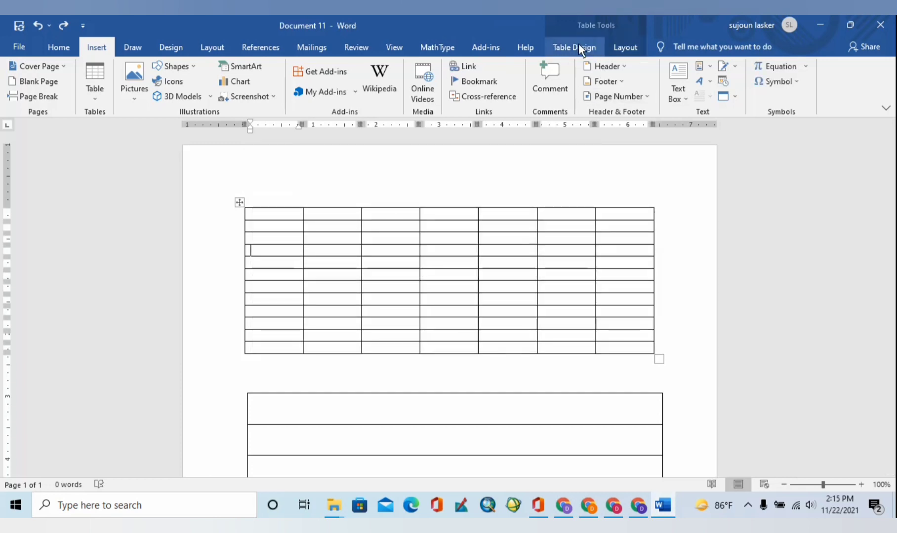
Step: Apply the gray Grid Tables style with a dark header row and dark first column to the seven-column table
mouse_move(435, 208)
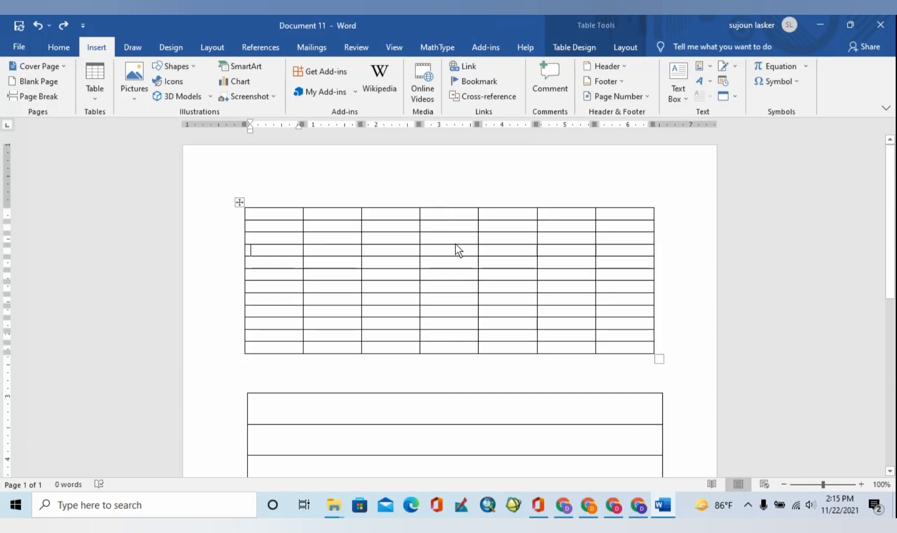
left_click(625, 46)
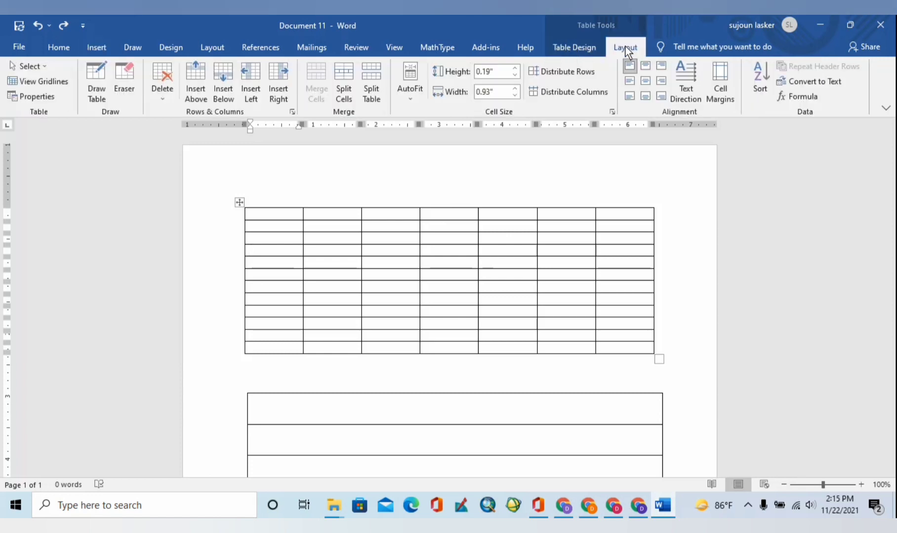
left_click(583, 47)
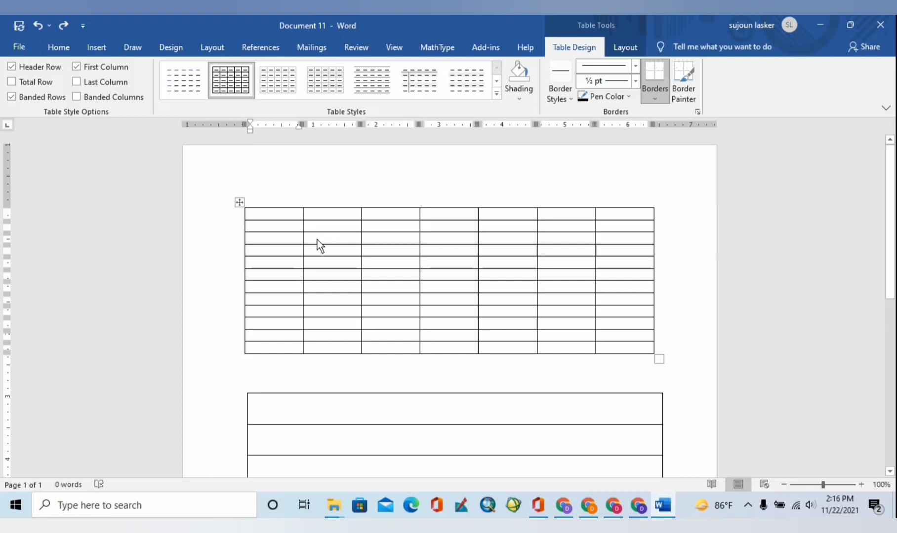
left_click(497, 93)
scroll(327, 241, "down", 5)
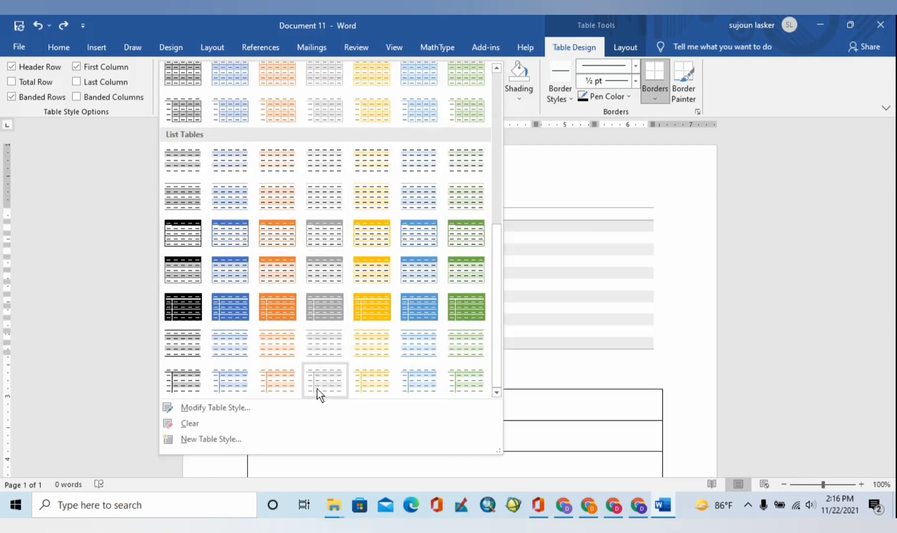
scroll(316, 382, "up", 5)
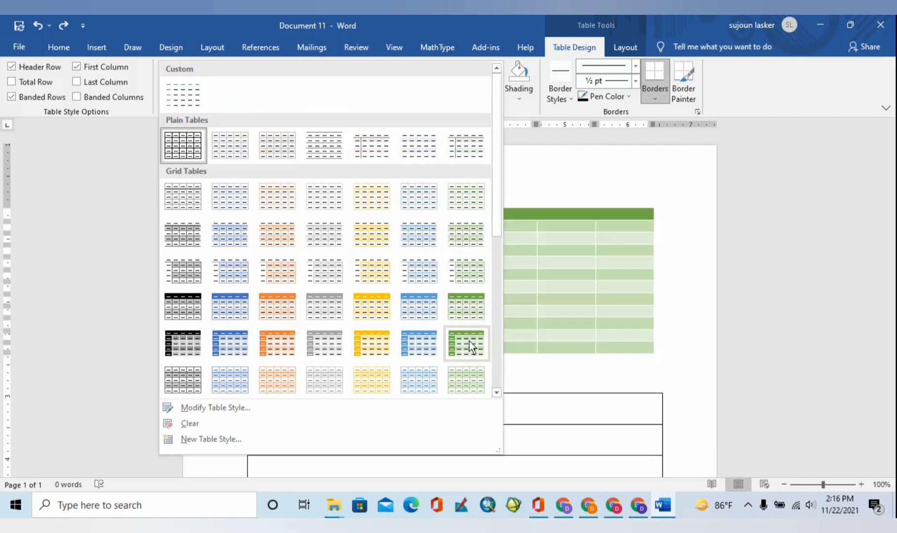
left_click(319, 341)
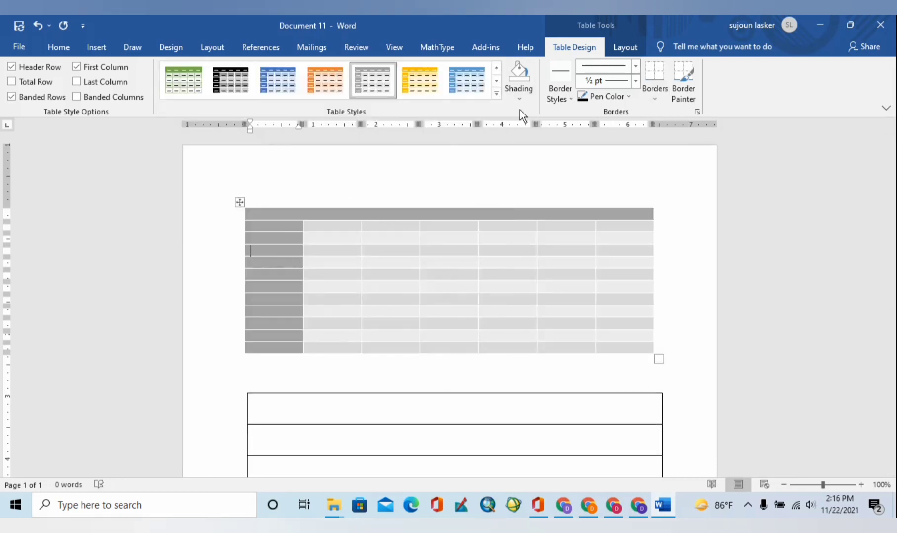
Step: Try black and gray List Tables styles with banded rows on the seven-column table
left_click(498, 93)
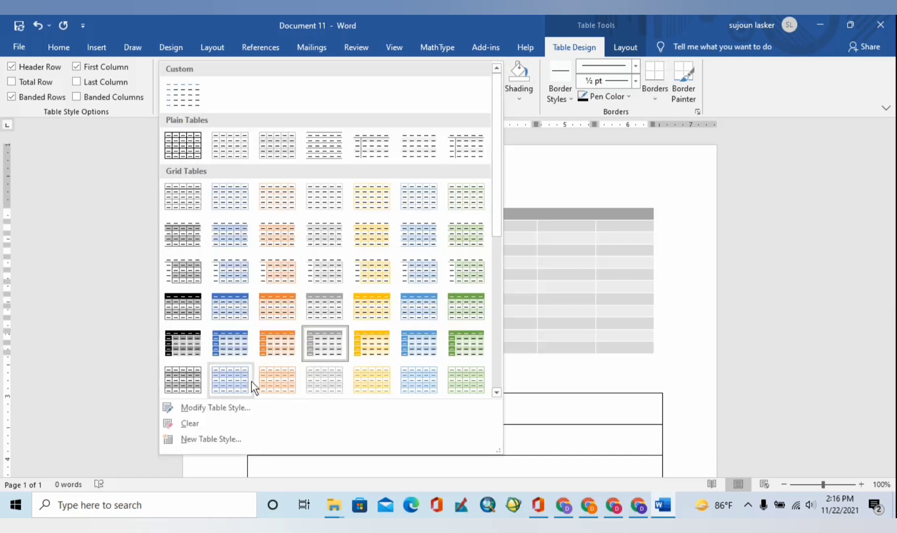
scroll(251, 378, "down", 5)
left_click(175, 351)
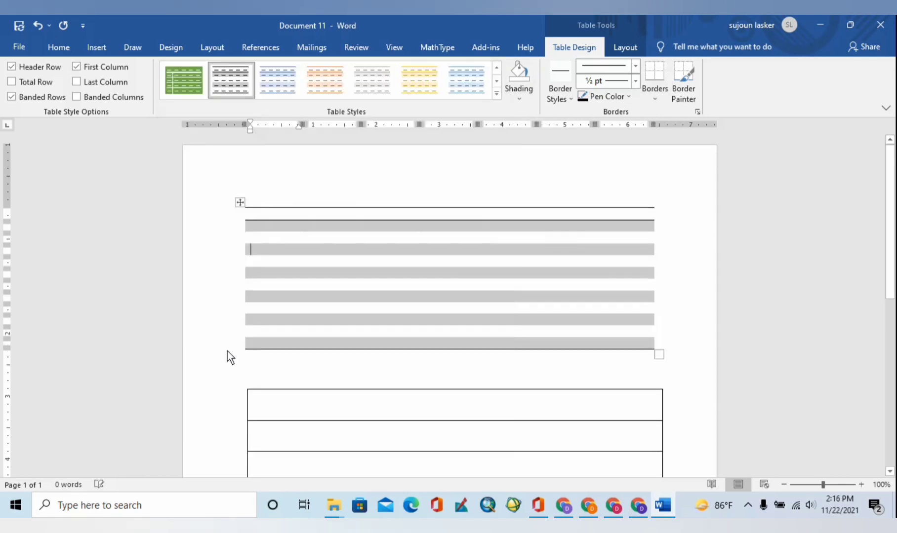
left_click(496, 93)
scroll(341, 380, "down", 1)
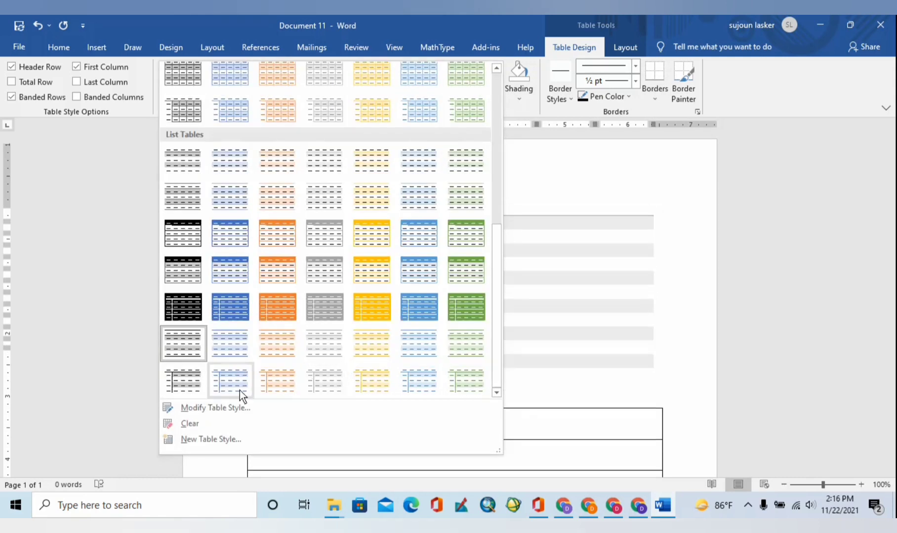
left_click(319, 379)
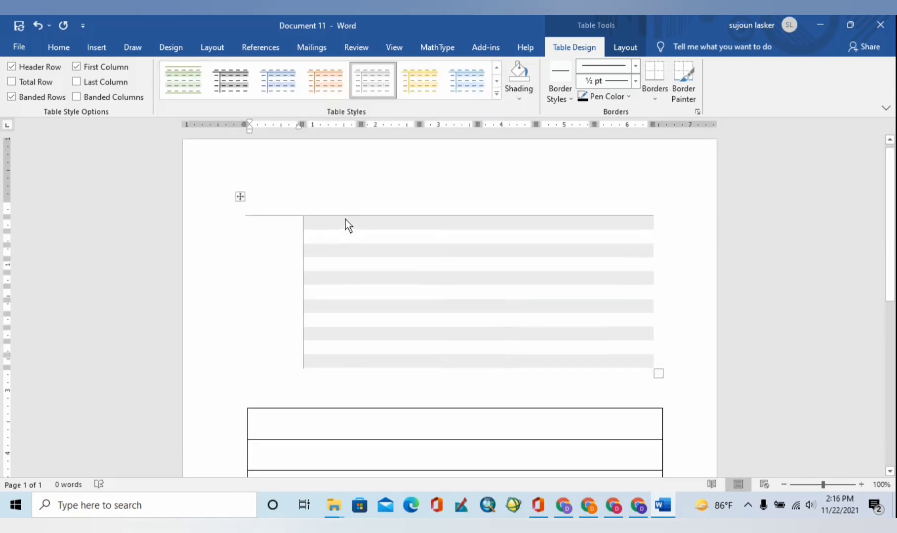
left_click(497, 93)
left_click(329, 201)
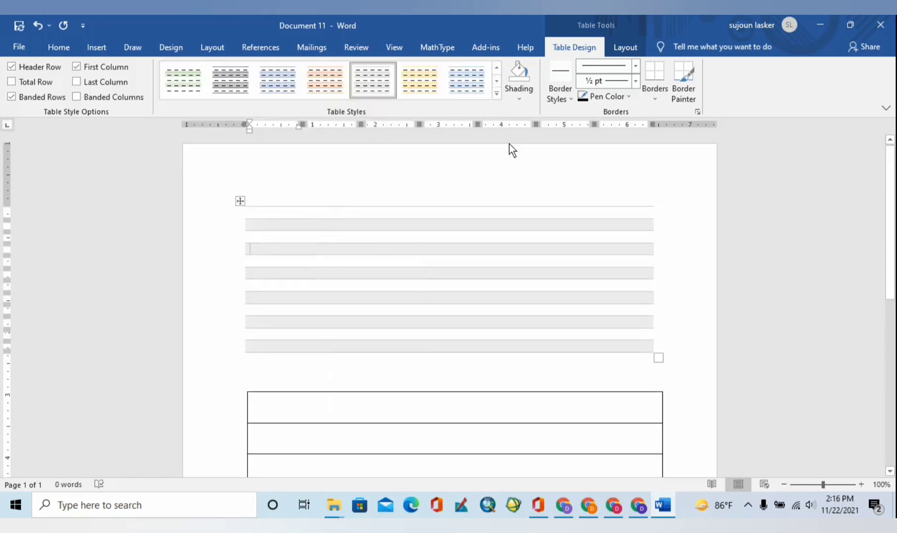
Step: Apply the gray Grid Tables style with a dark header row and banded rows to the seven-column table
left_click(497, 93)
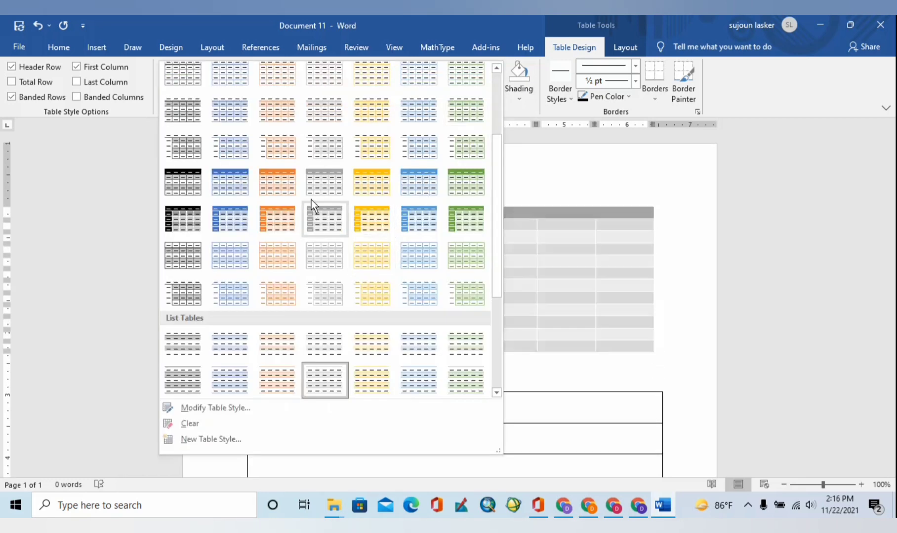
left_click(315, 186)
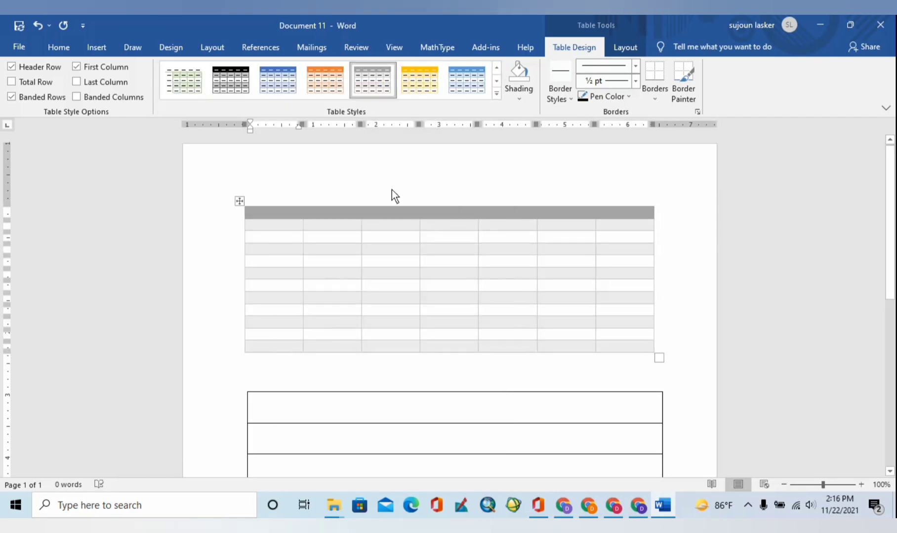
Step: View the settings for creating a new table style, and close them without creating one
left_click(497, 94)
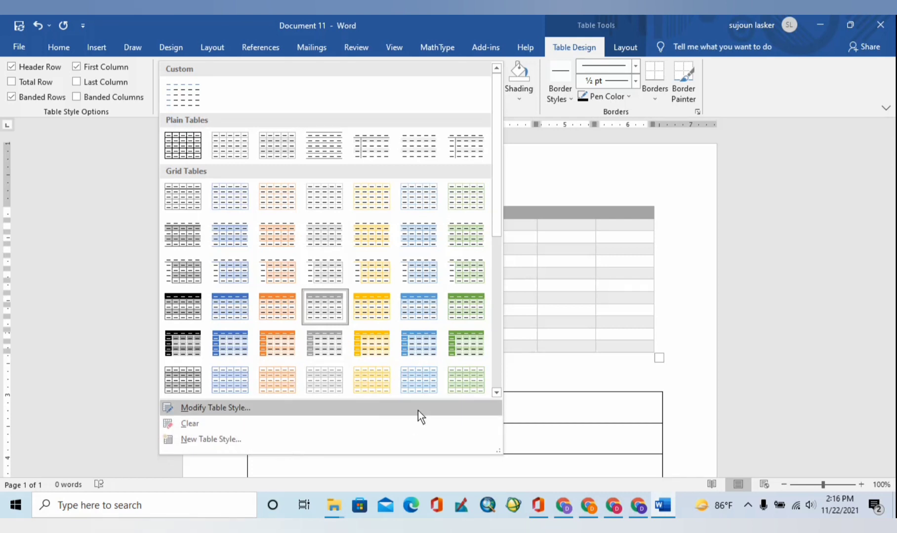
left_click(262, 444)
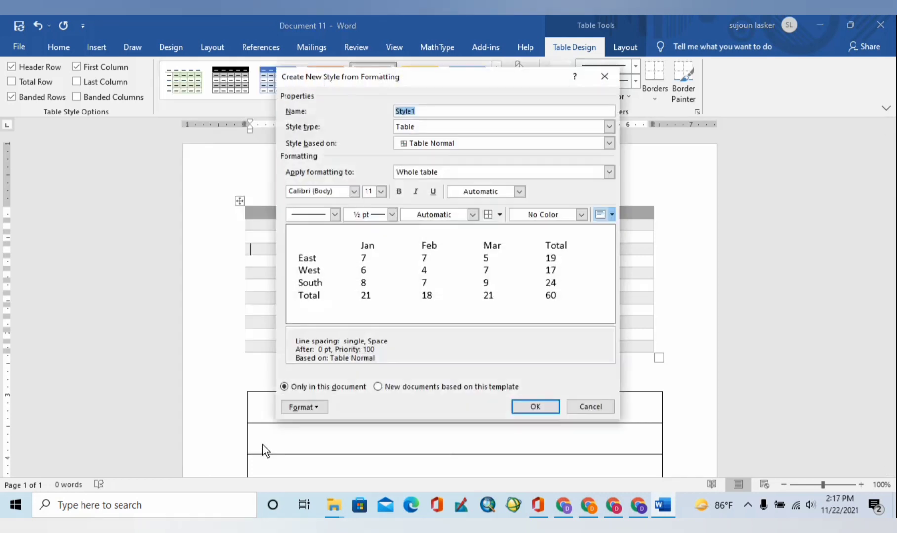
left_click(602, 74)
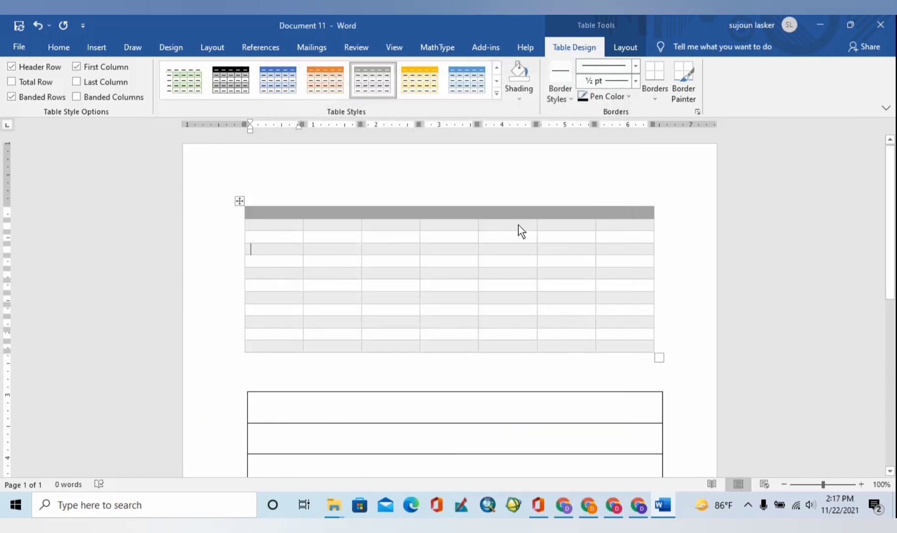
Step: Shade the first three cells of the fourth row of the seven-column table red
left_click(519, 101)
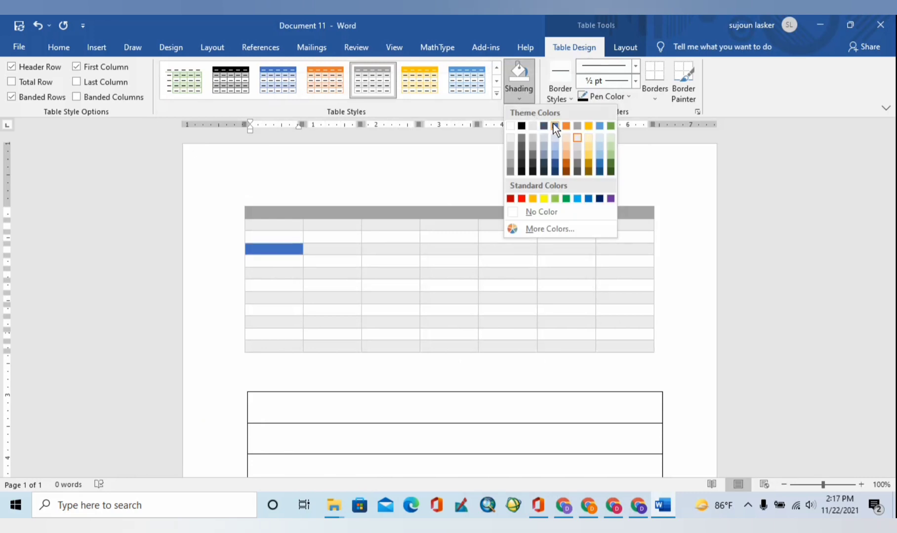
left_click(521, 199)
left_click(330, 250)
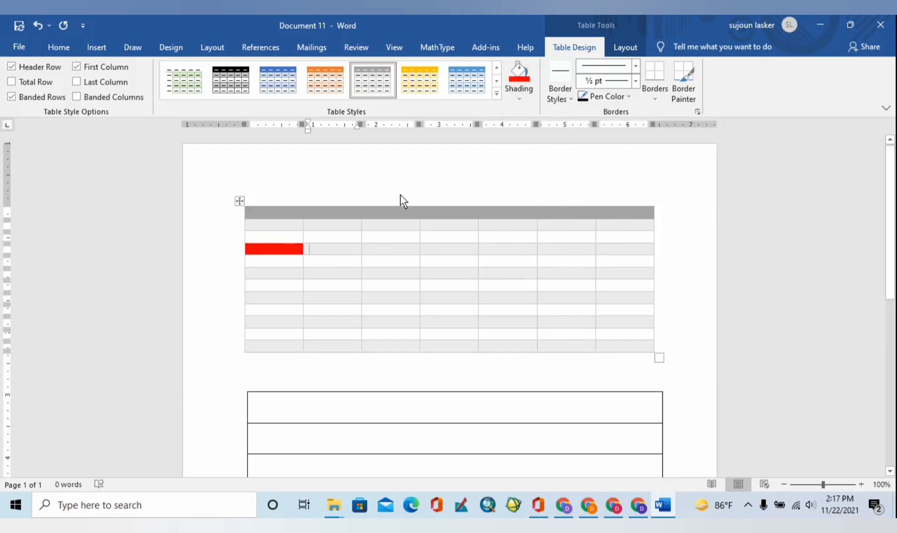
left_click(520, 67)
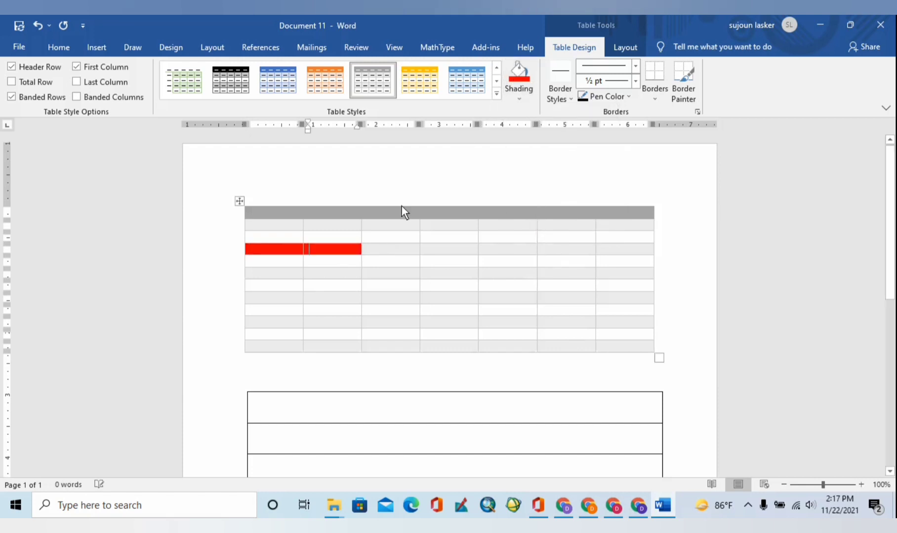
left_click(375, 253)
left_click(517, 74)
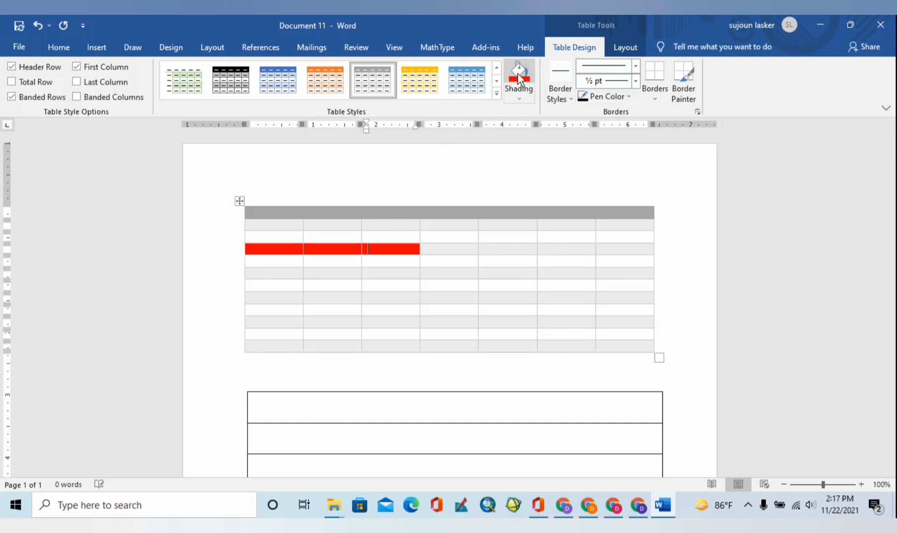
Step: Shade the fourth cell of the fourth row orange and the fifth cell light green
left_click(460, 251)
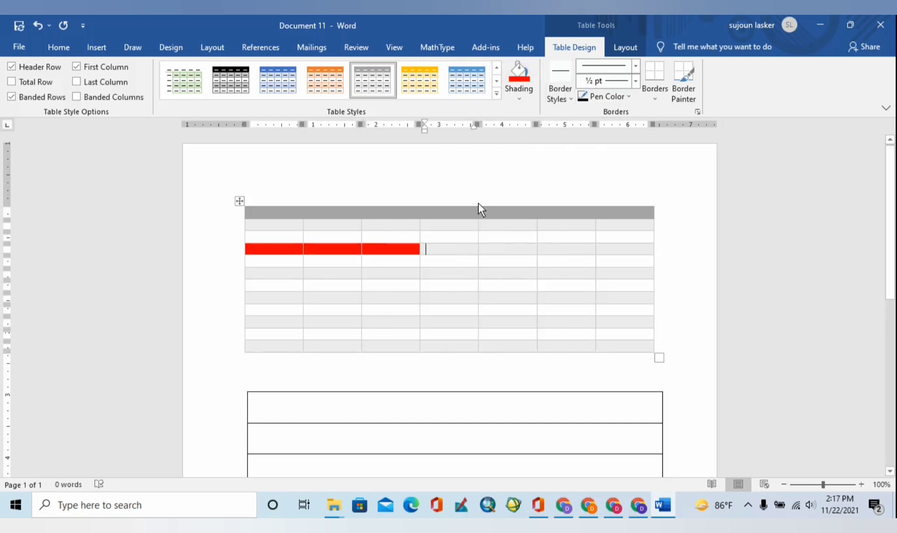
left_click(519, 98)
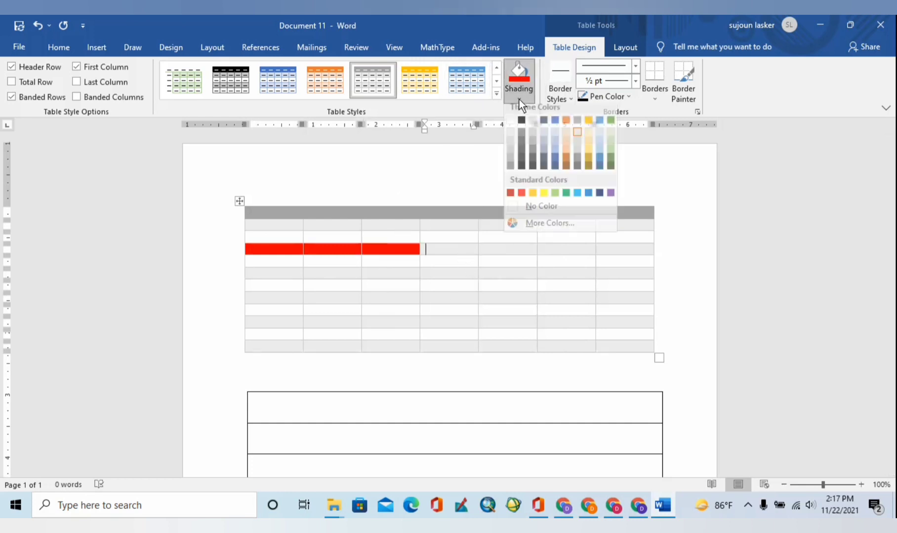
left_click(536, 198)
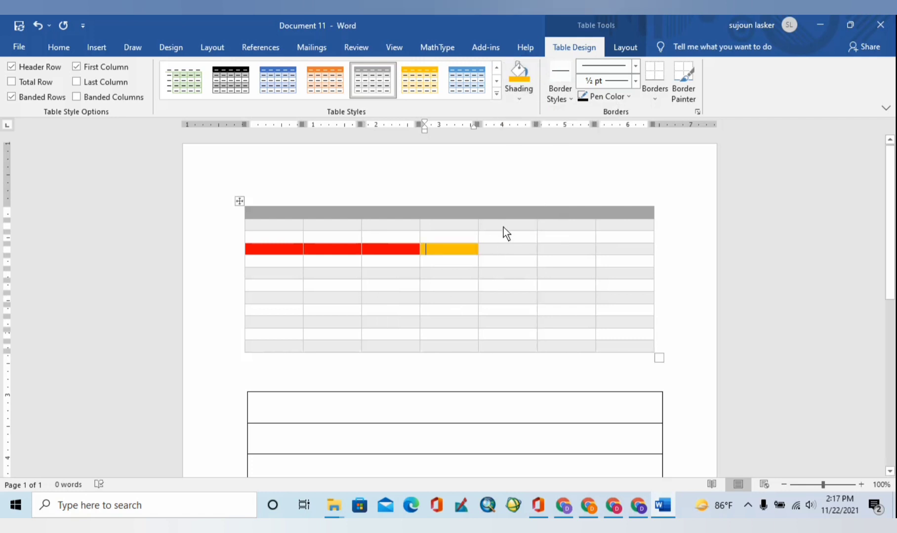
left_click(501, 246)
left_click(519, 99)
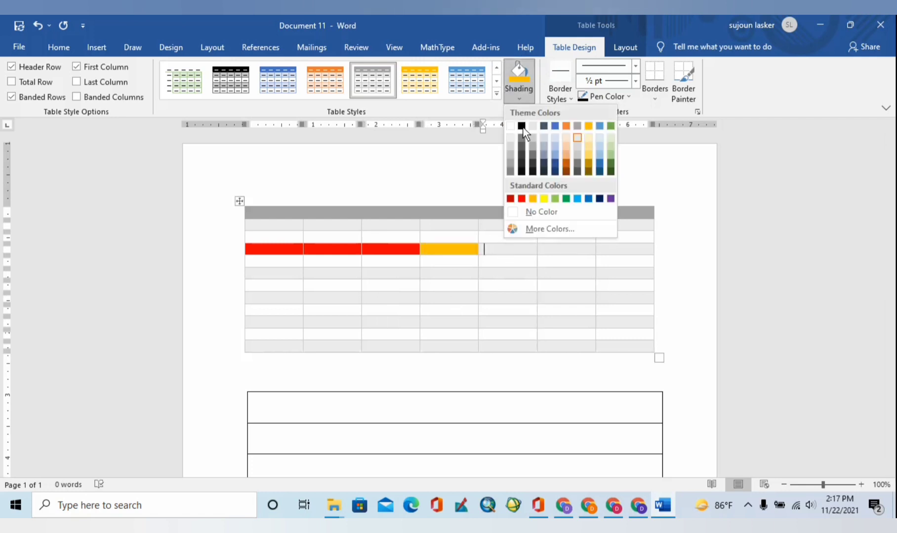
left_click(554, 199)
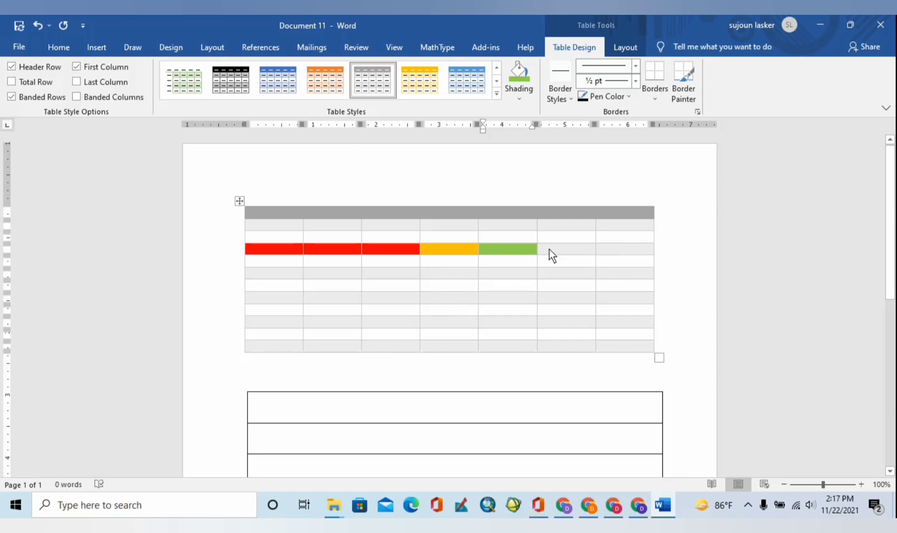
left_click(661, 99)
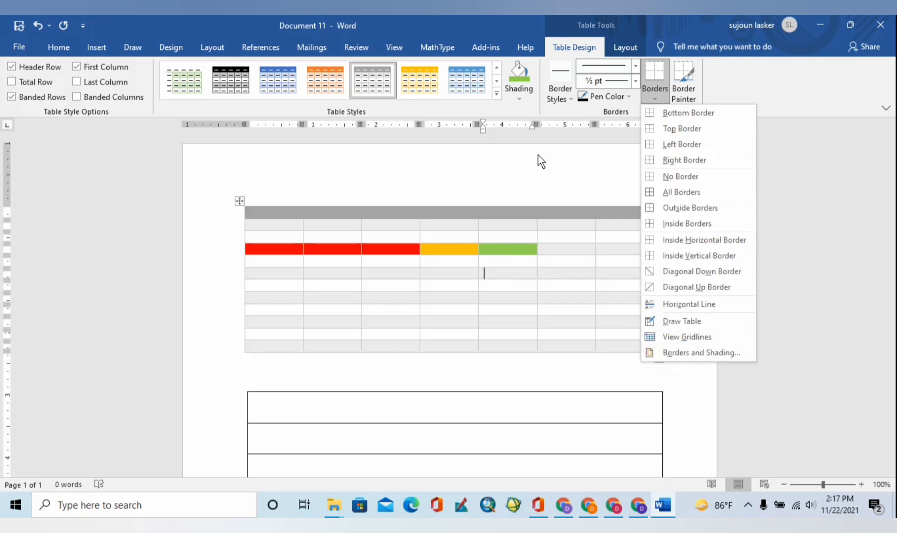
left_click(468, 159)
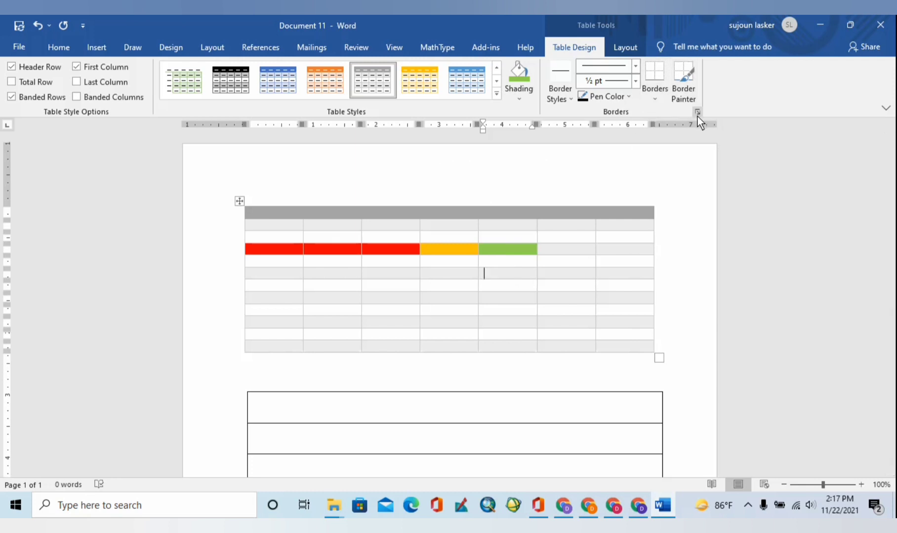
left_click(684, 77)
left_click(684, 78)
left_click(623, 95)
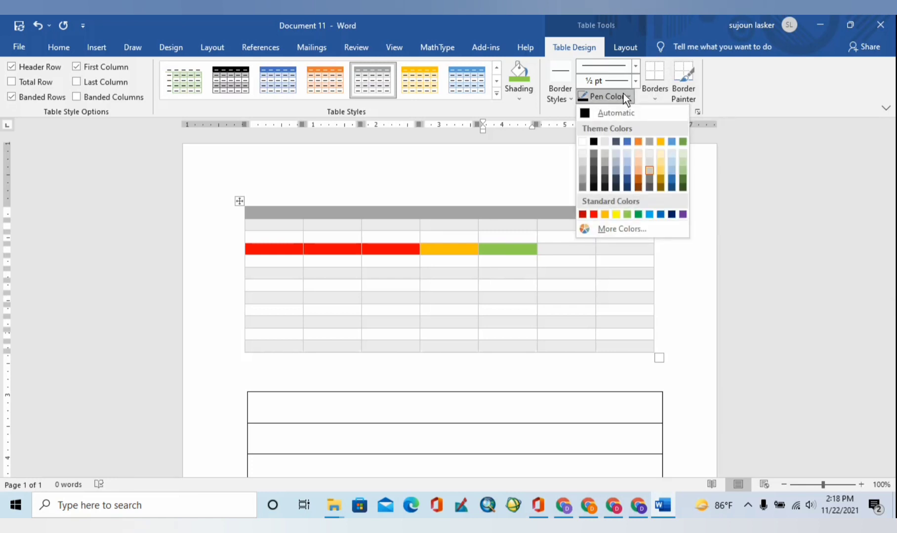
left_click(623, 94)
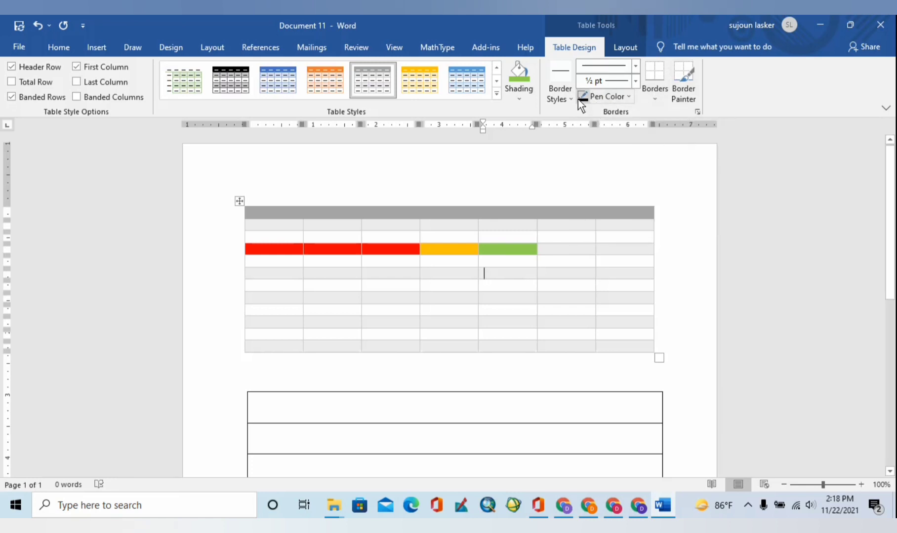
Step: Paint the outer borders of the seven-column table on all four sides with an orange ½ pt pen
left_click(606, 93)
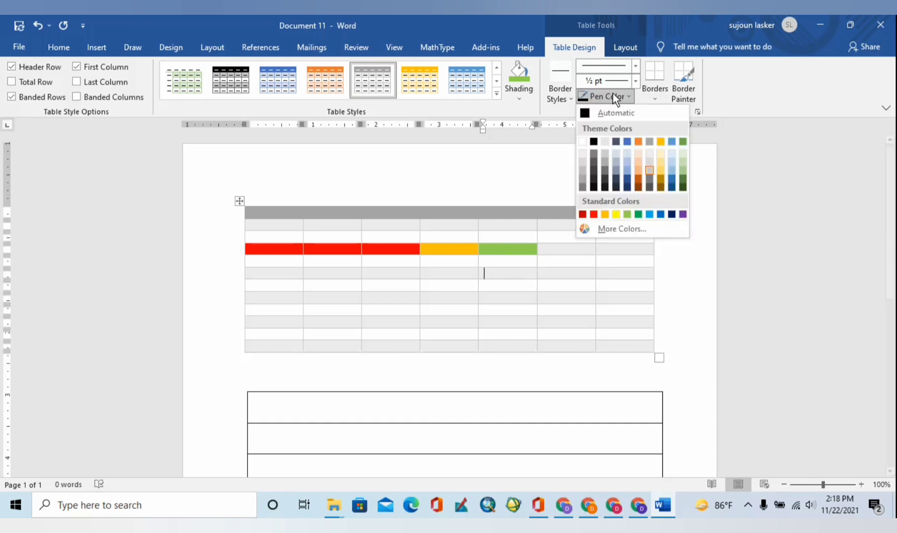
left_click(638, 141)
mouse_move(514, 236)
left_mouse_down()
mouse_move(568, 244)
mouse_move(505, 373)
mouse_move(524, 348)
left_mouse_up()
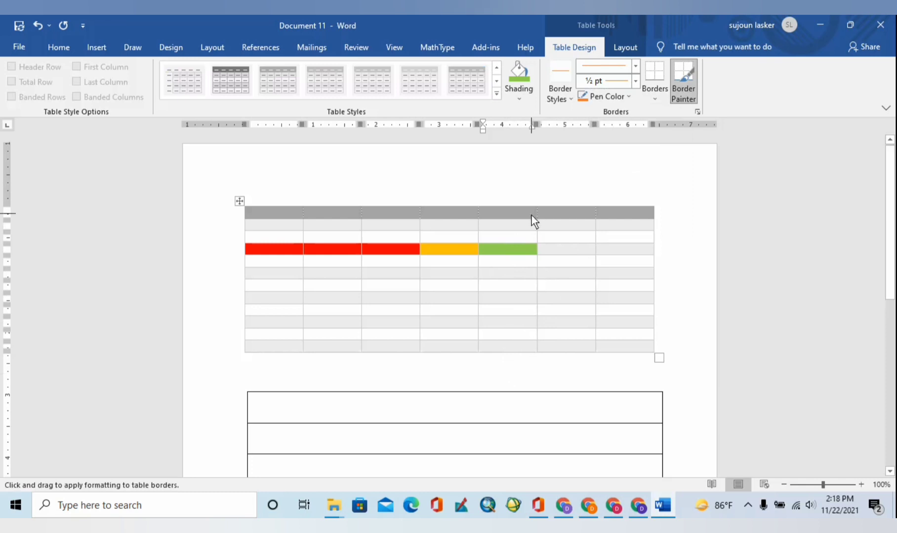
mouse_move(529, 205)
left_mouse_down()
mouse_move(415, 217)
mouse_move(462, 202)
mouse_move(384, 203)
mouse_move(260, 216)
left_mouse_up()
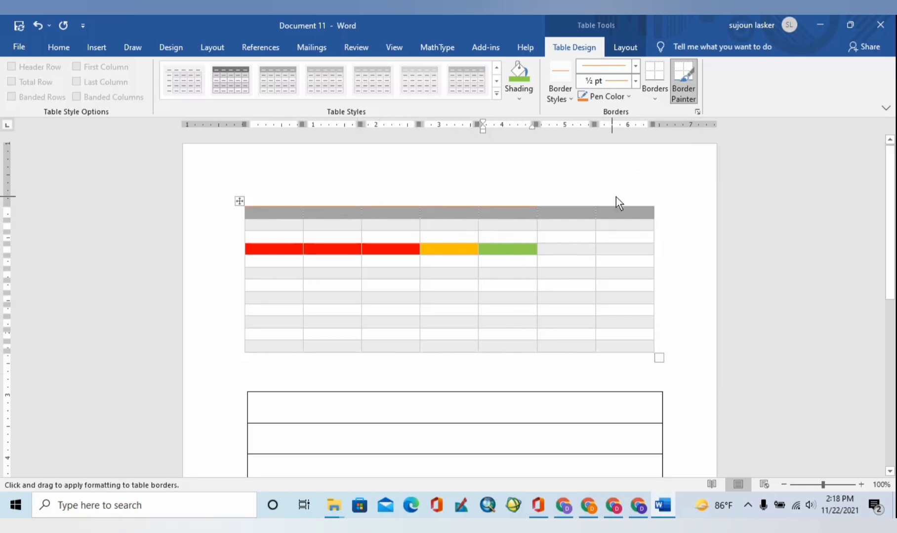
left_click_drag(646, 206, 579, 212)
left_click_drag(656, 207, 655, 349)
left_click_drag(245, 354, 634, 351)
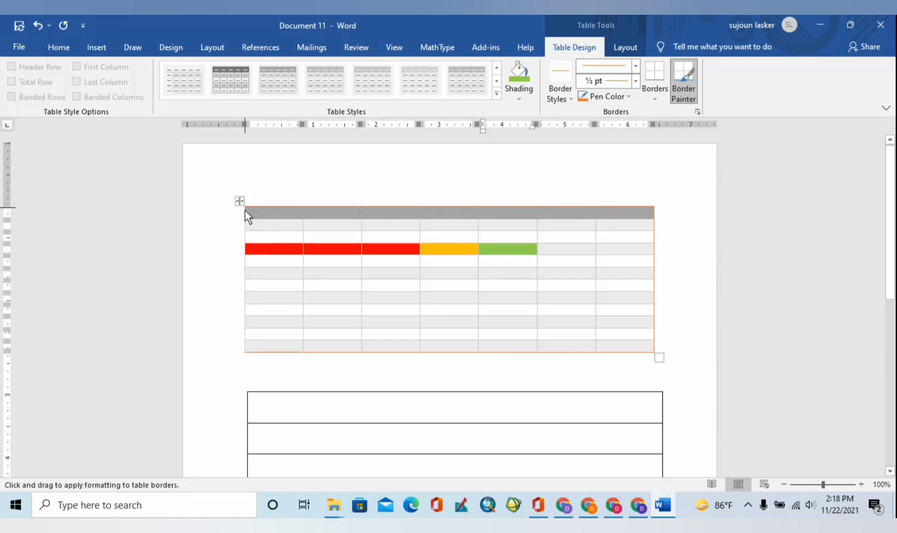
mouse_move(245, 211)
left_mouse_down()
mouse_move(252, 304)
mouse_move(243, 352)
left_mouse_up()
Step: Paint the horizontal borders below the seventh, eighth, ninth and tenth rows of the seven-column table orange
left_click_drag(246, 315, 648, 314)
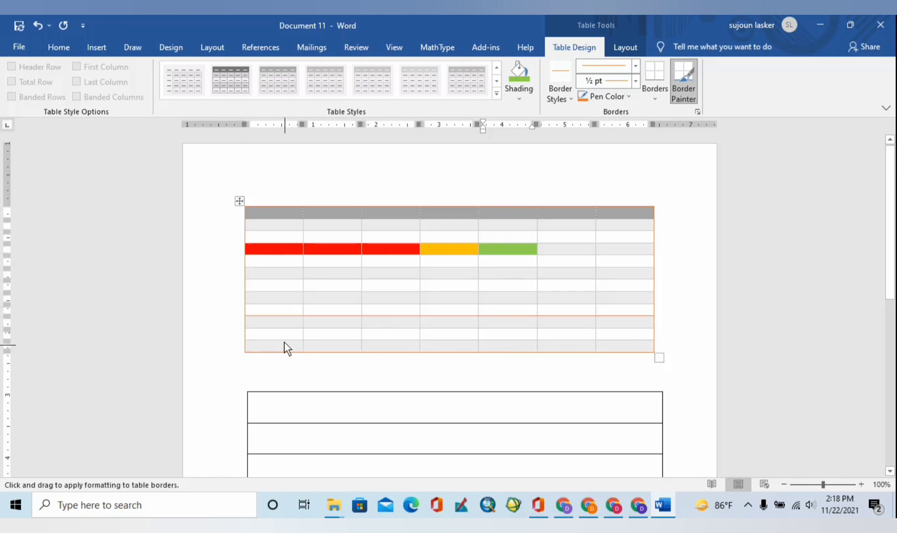
mouse_move(245, 328)
left_mouse_down()
mouse_move(648, 301)
mouse_move(647, 330)
left_mouse_up()
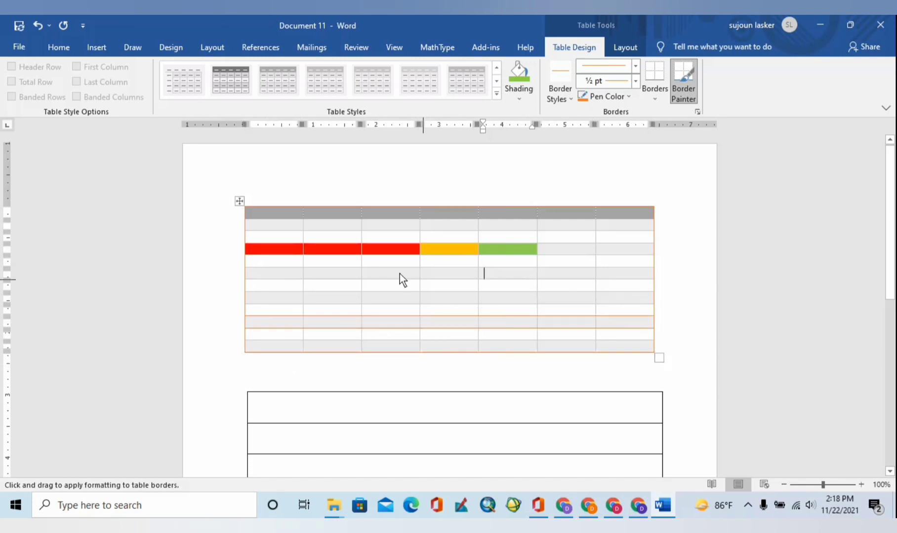
left_click_drag(254, 292, 661, 282)
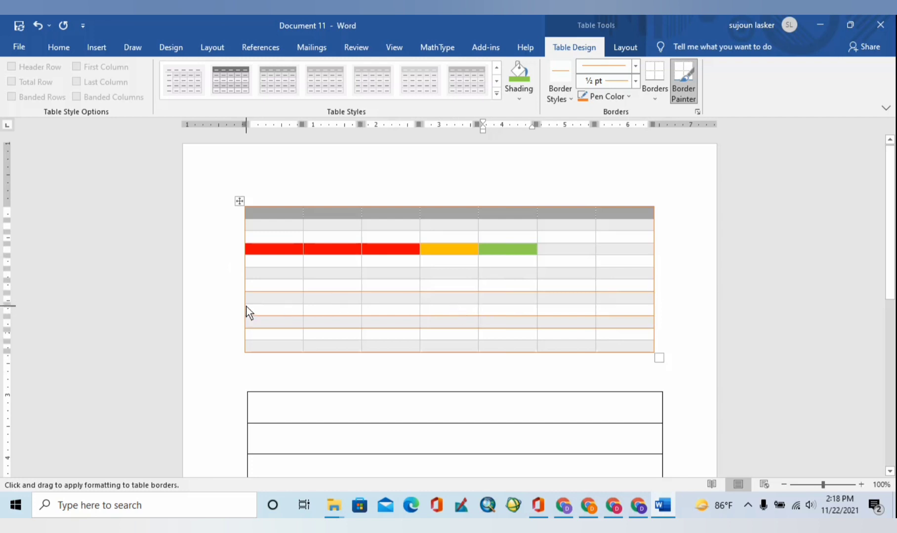
left_click_drag(246, 305, 649, 305)
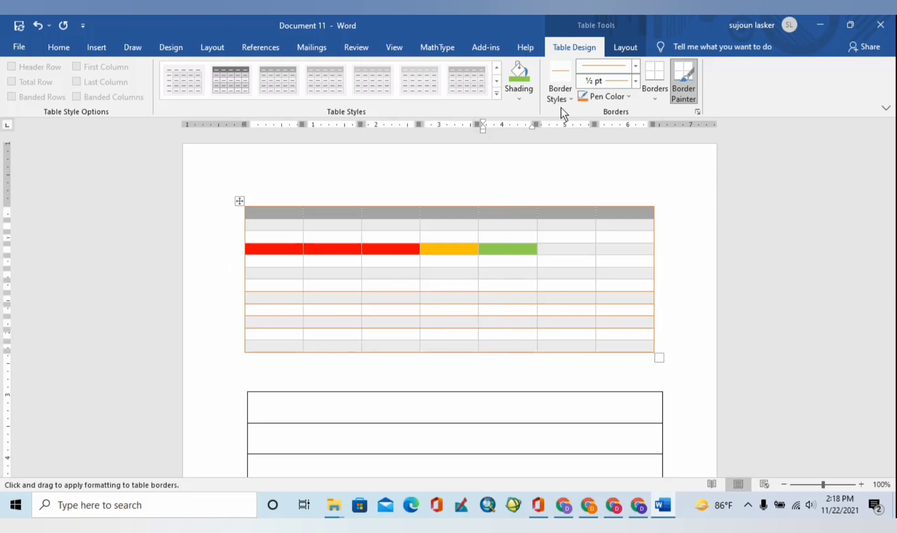
Step: Set the pen color to green and paint the horizontal border below the fifth row of the seven-column table
left_click(627, 98)
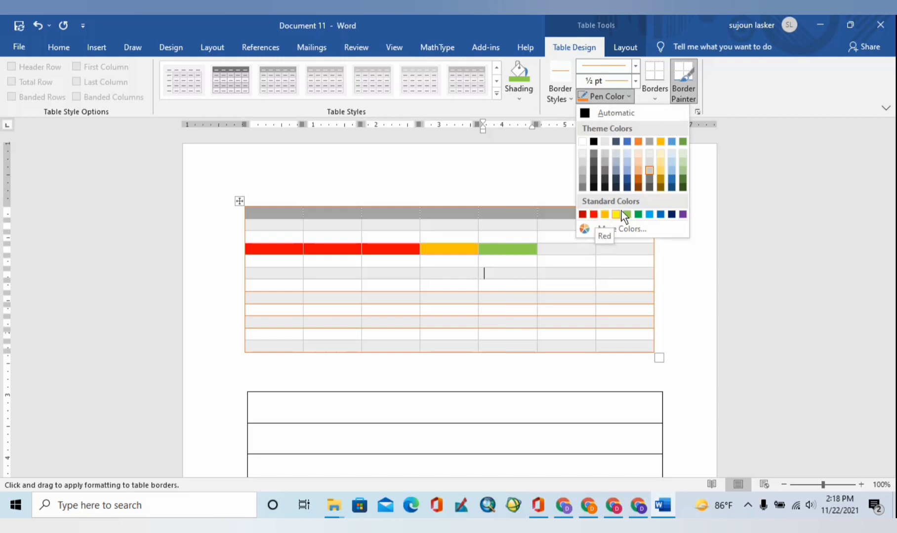
left_click(637, 214)
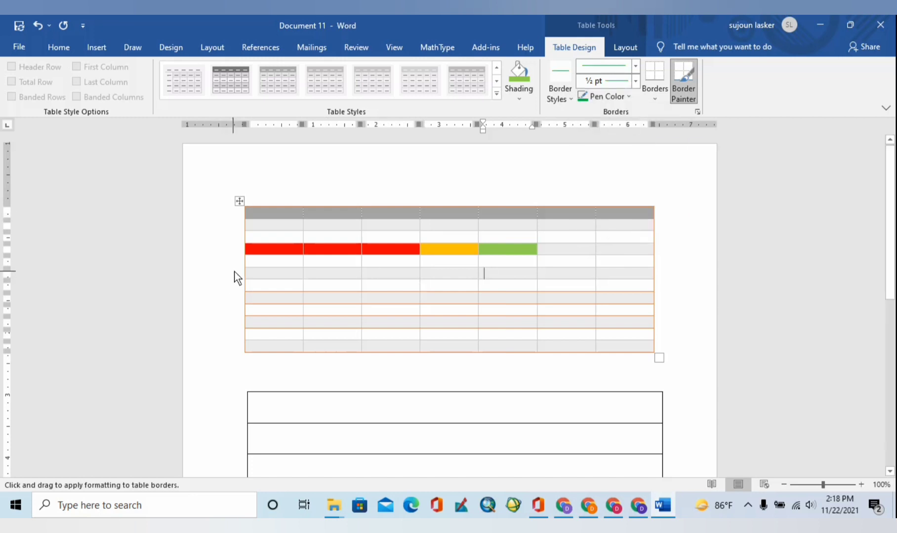
mouse_move(242, 270)
left_mouse_down()
mouse_move(534, 257)
mouse_move(646, 267)
left_mouse_up()
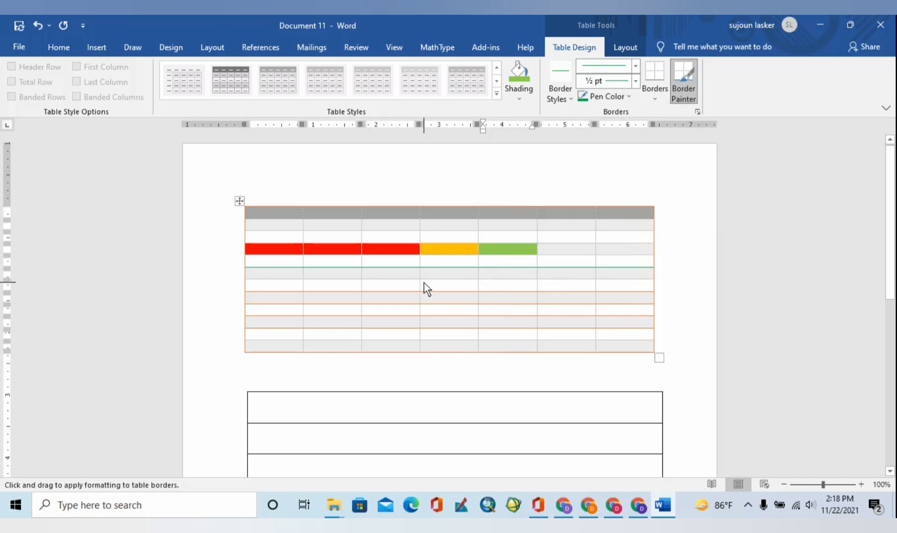
scroll(449, 243, "down", 3)
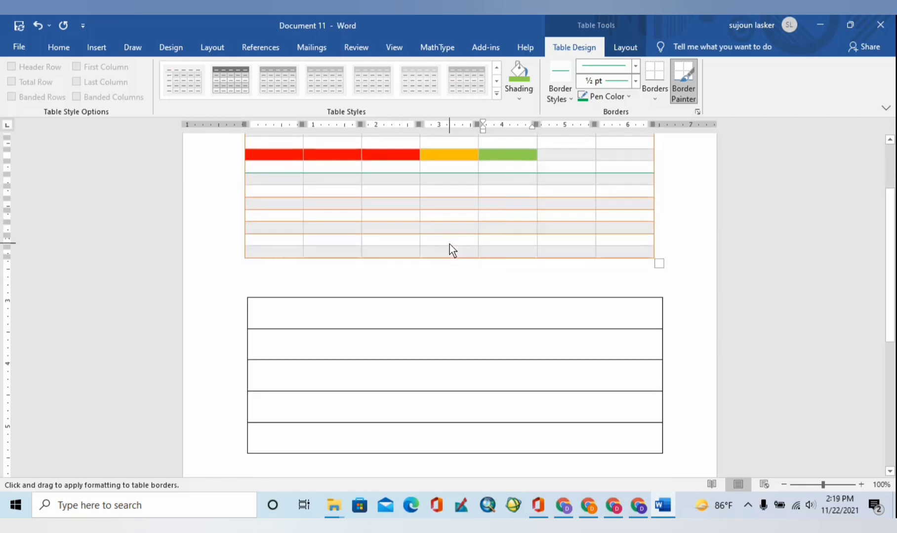
Step: Select the fifth cell of the sixth row of the seven-column table with the Select Cell command
scroll(449, 244, "up", 3)
left_click(625, 46)
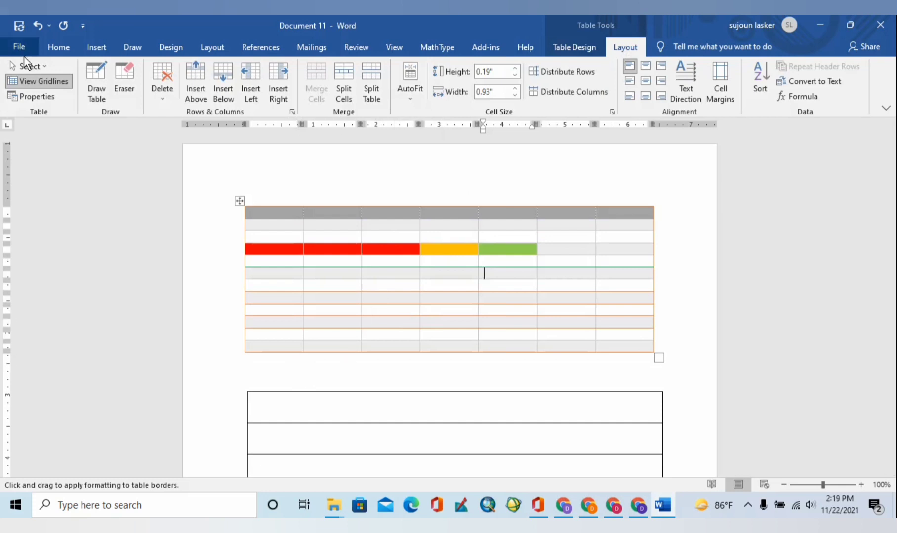
left_click(41, 66)
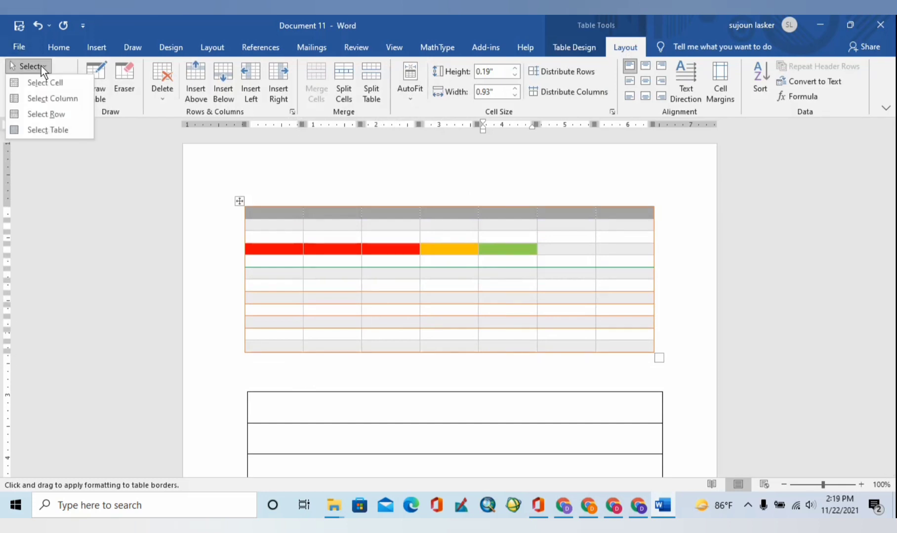
left_click(47, 82)
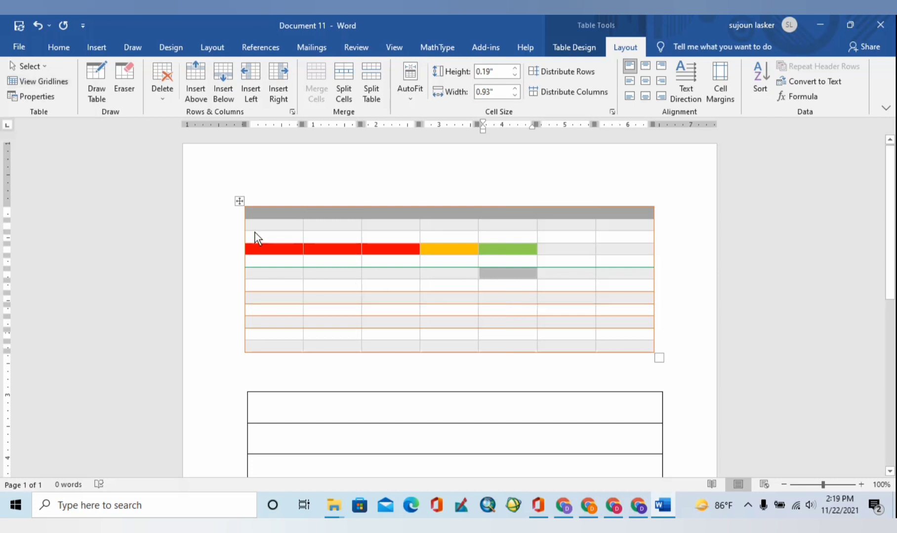
Step: Select the fifth column of the seven-column table and, separately, its first column with the Select Column command
mouse_move(237, 233)
left_click(46, 65)
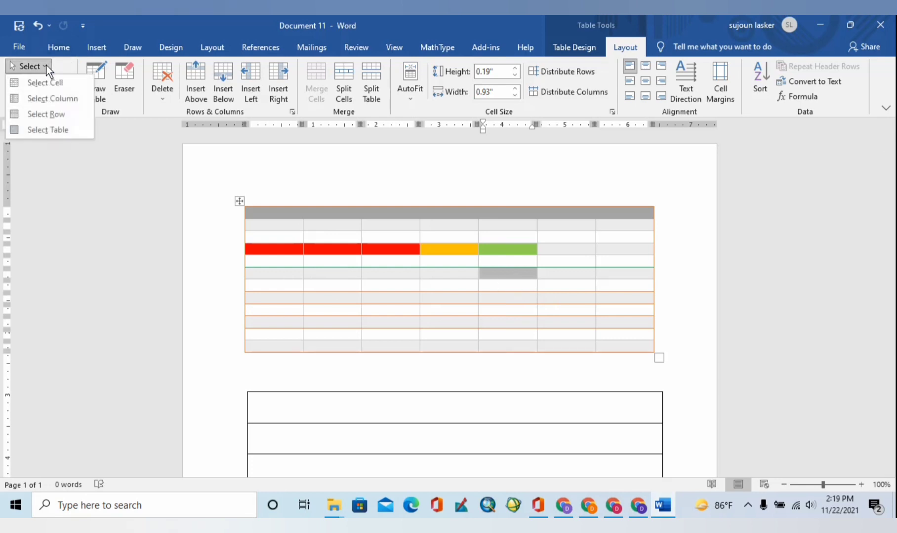
left_click(55, 99)
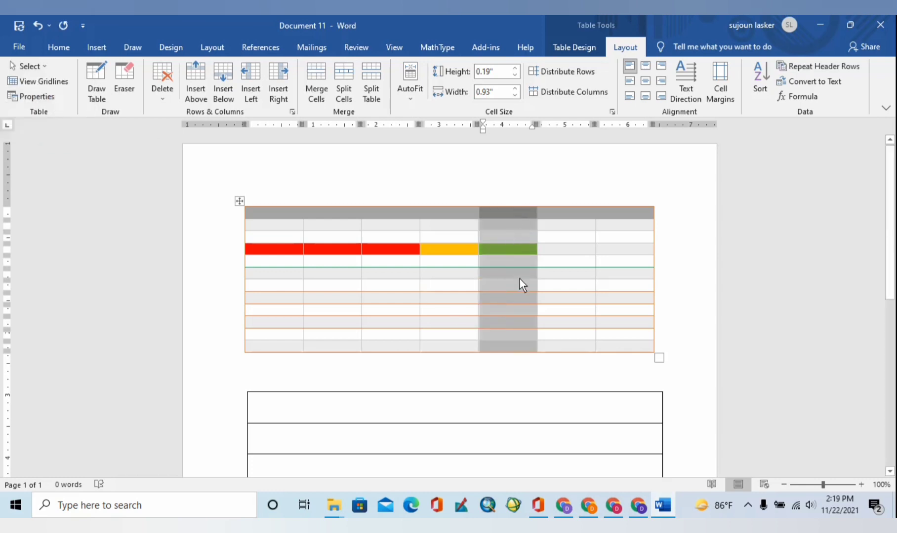
left_click(287, 237)
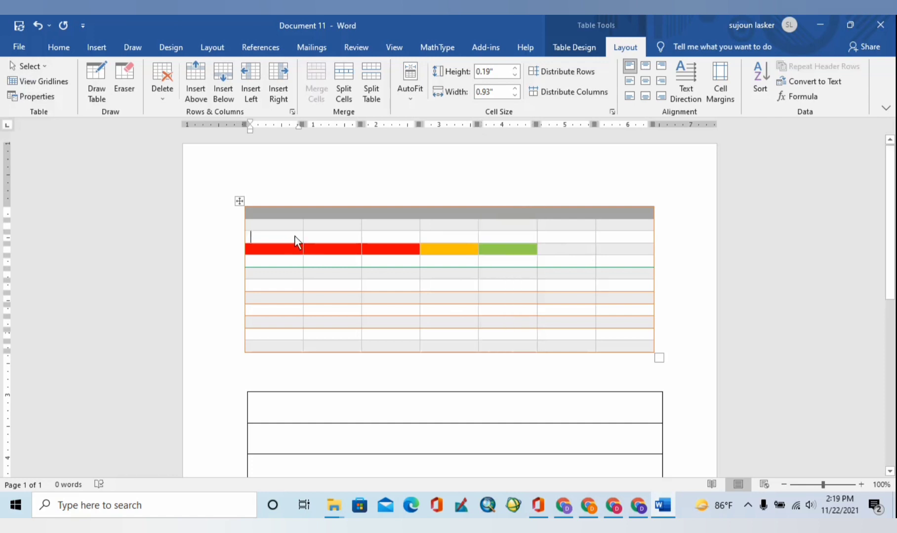
left_click(43, 67)
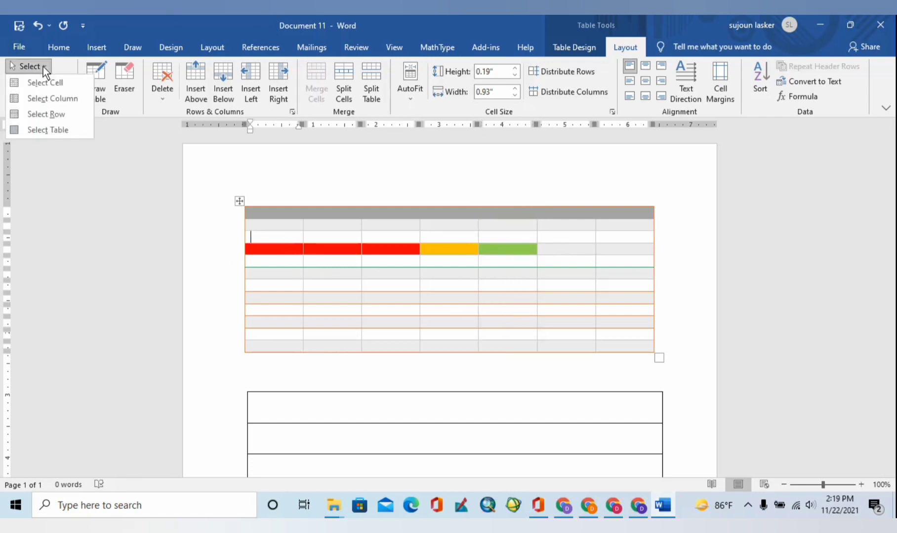
left_click(58, 100)
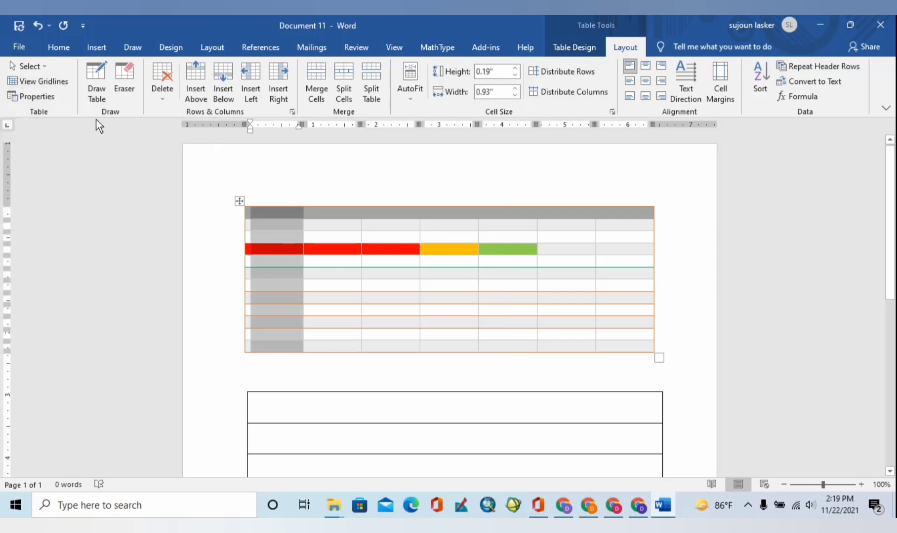
left_click(33, 66)
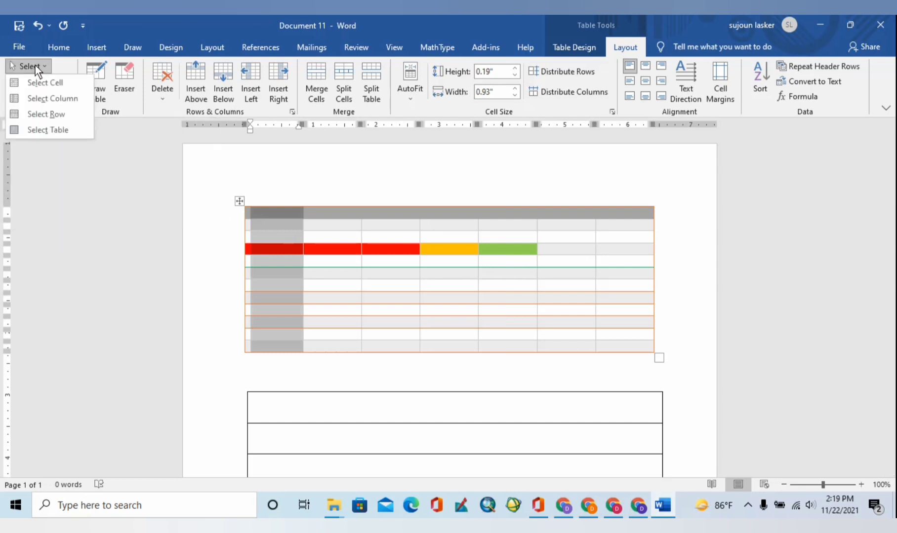
left_click(304, 367)
Step: Select the eighth row with Select Row, and the whole seven-column table with Select Table
left_click(295, 284)
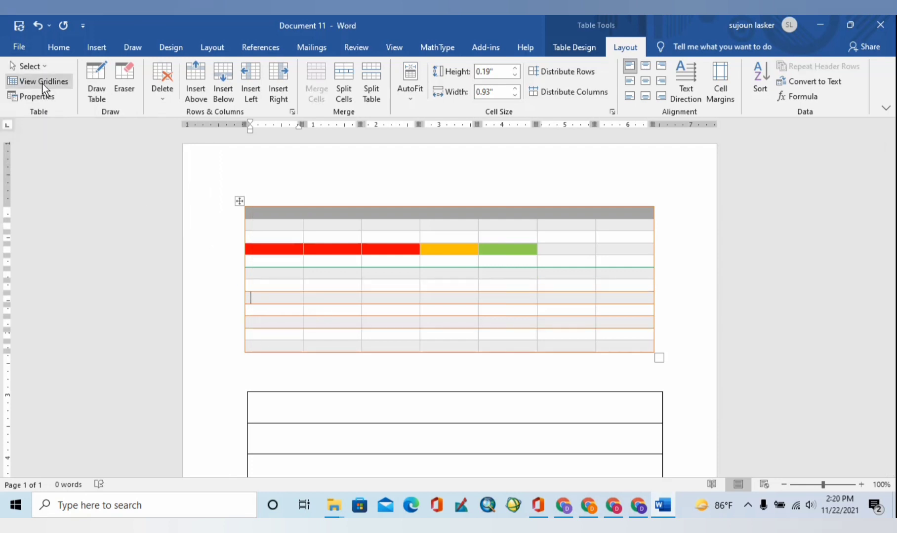
left_click(39, 66)
left_click(49, 112)
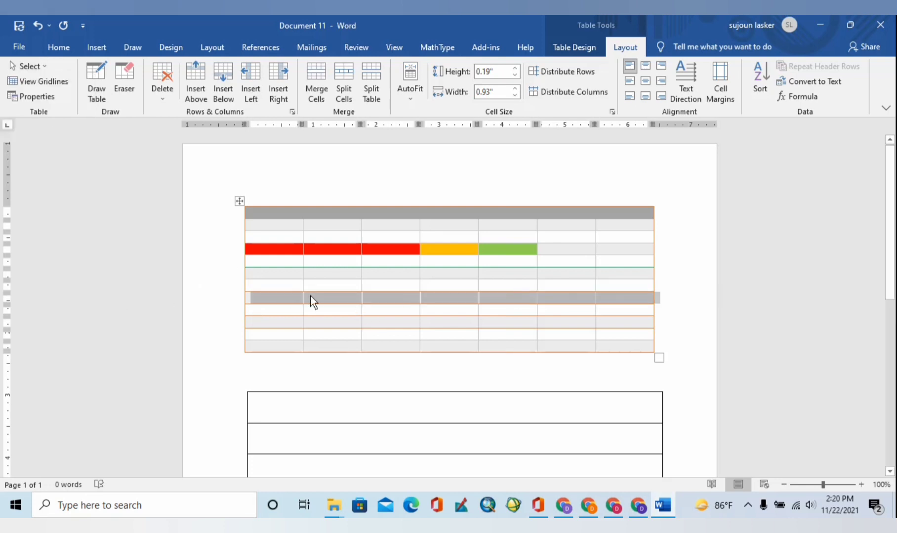
left_click(325, 324)
left_click(39, 66)
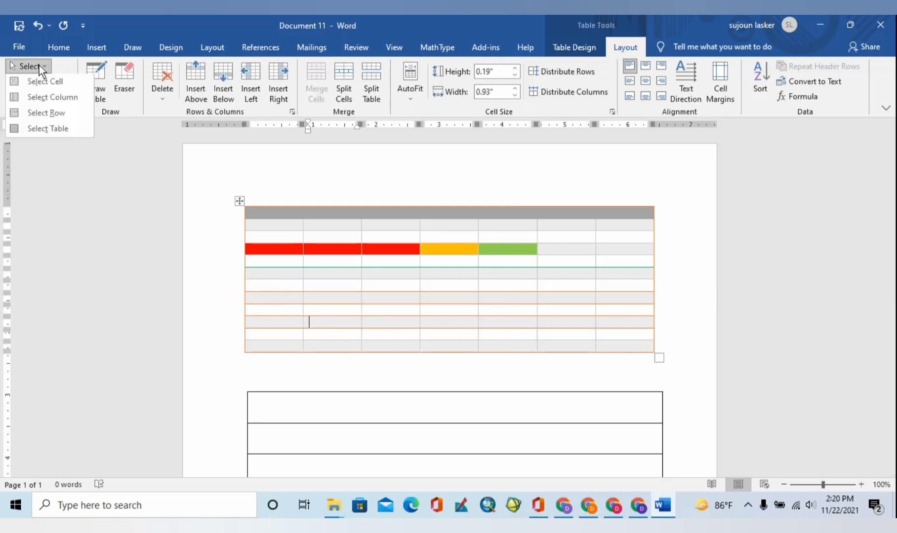
left_click(43, 130)
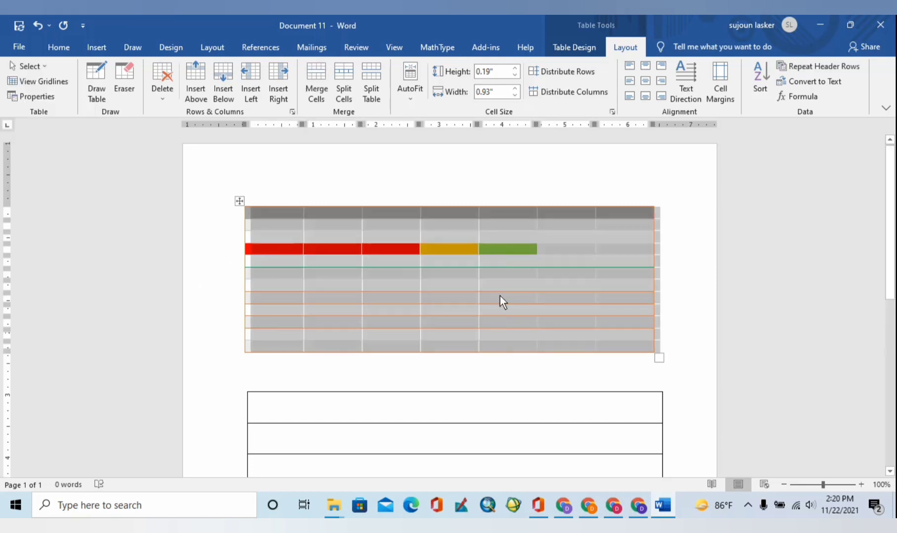
Step: Select the fifth column and, separately, the first column directly from the top edge of the seven-column table
left_click(506, 205)
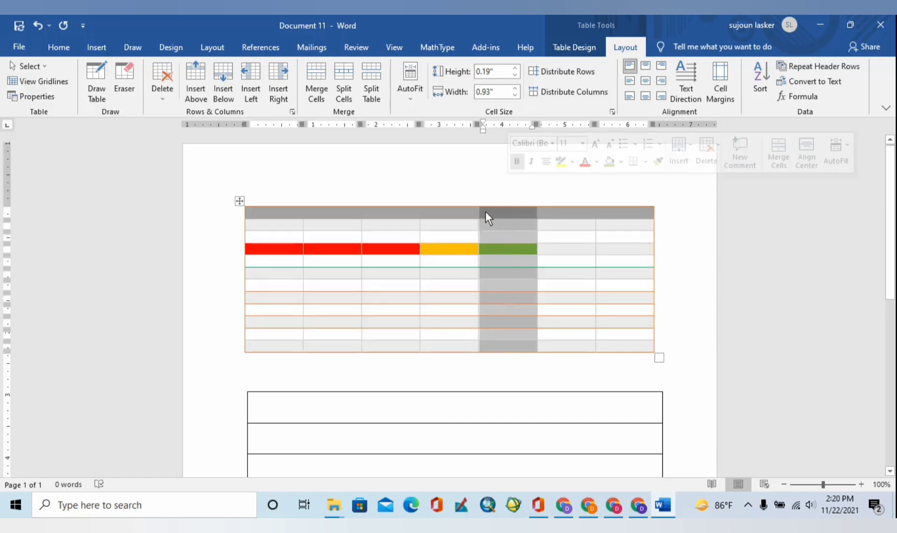
left_click(428, 285)
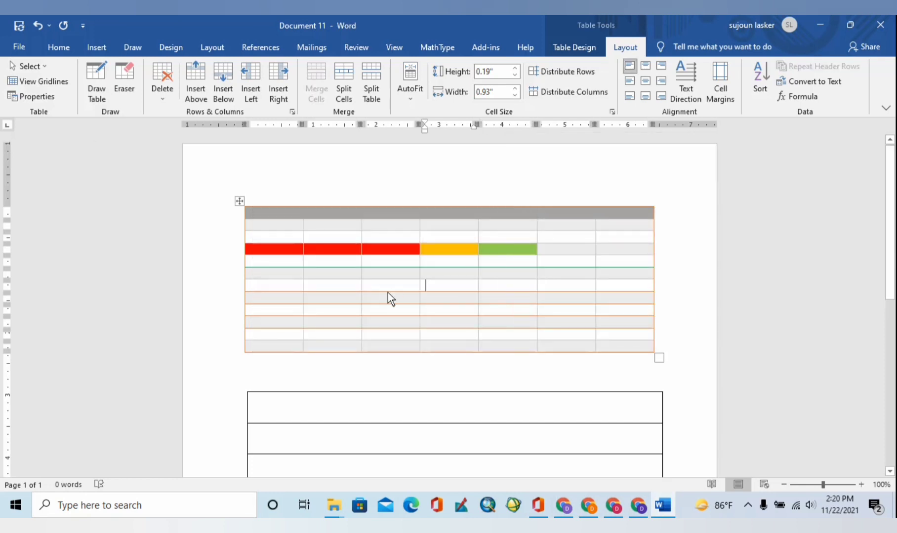
left_click(262, 205)
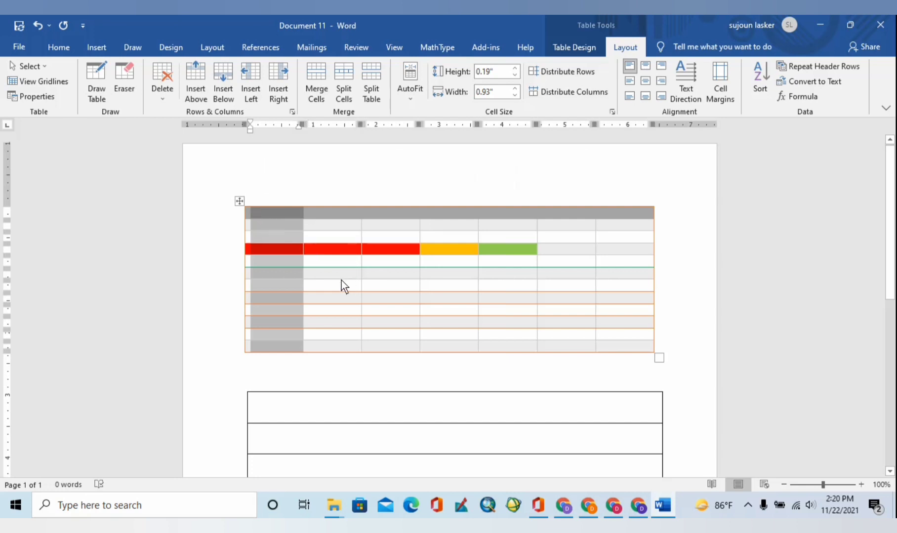
left_click(279, 223)
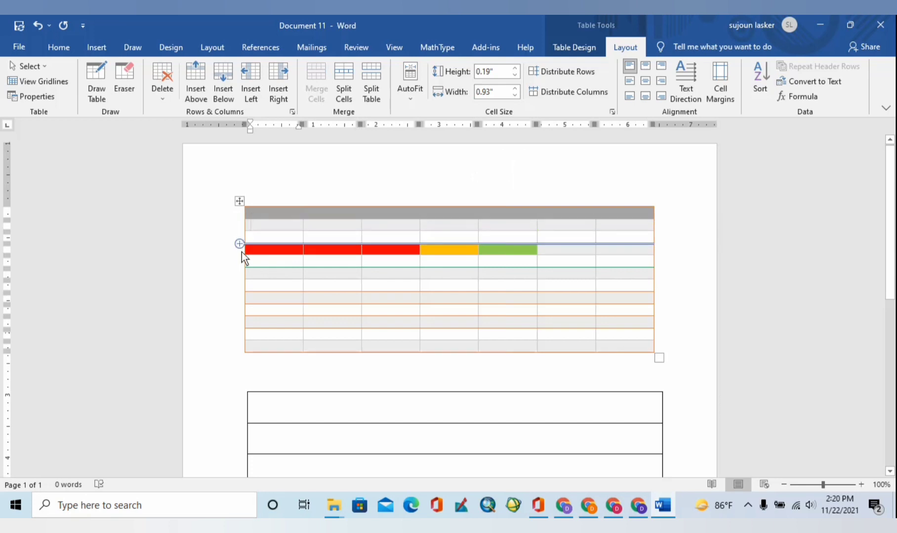
Step: Insert a new row below the fifth row of the seven-column table and select the seventh row
left_click(246, 213)
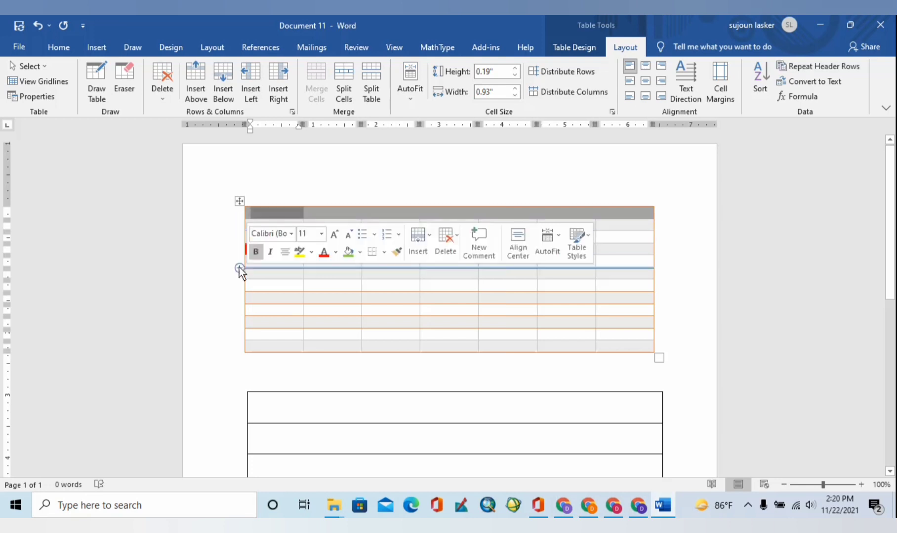
left_click(239, 267)
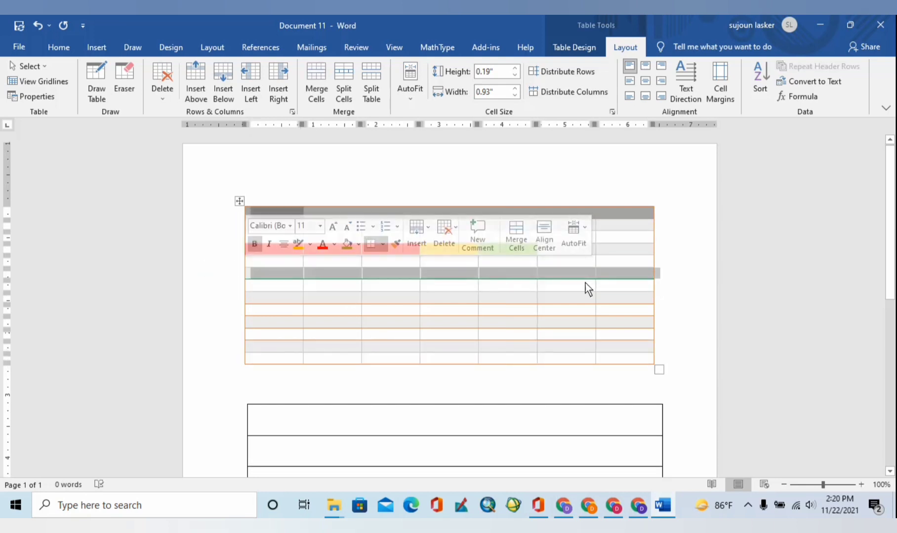
left_click(241, 287)
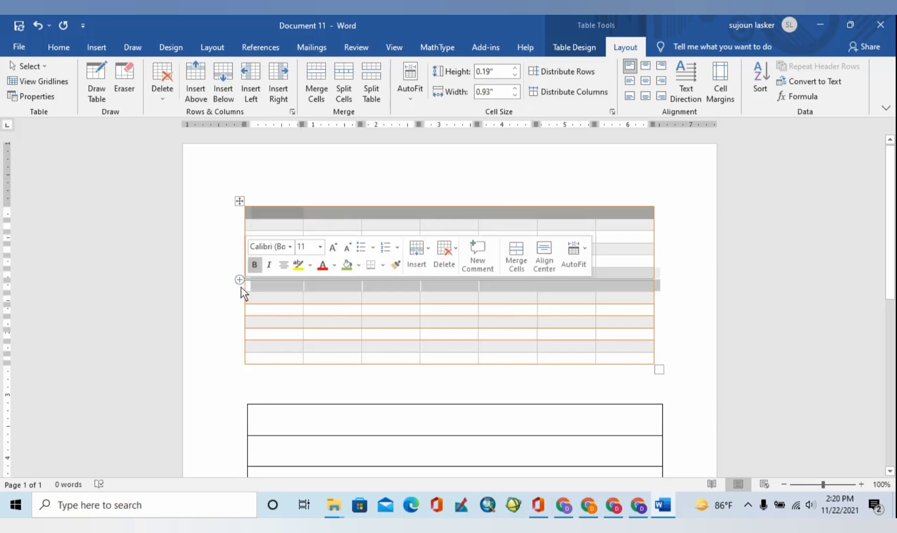
left_click(674, 266)
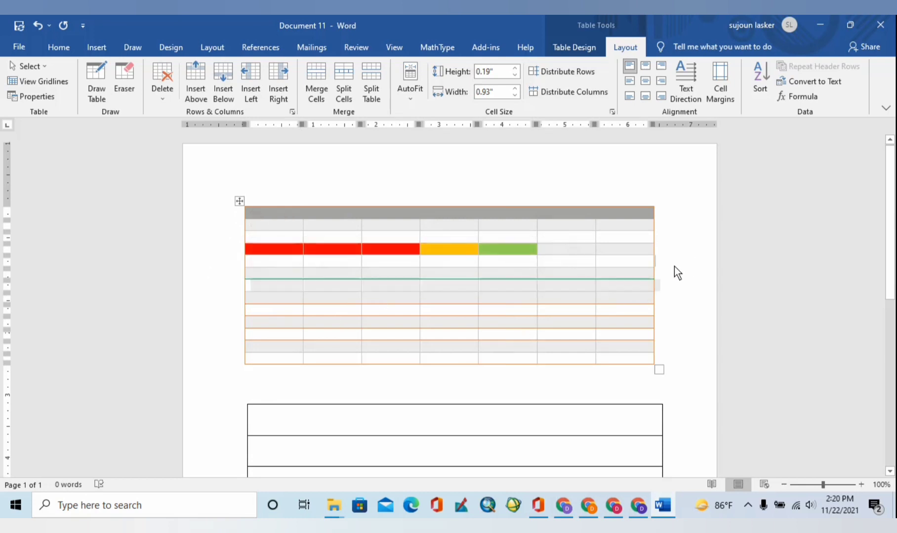
Step: Select the first and second cells of the fifth row one at a time, and the whole table by its move handle
left_click(249, 261)
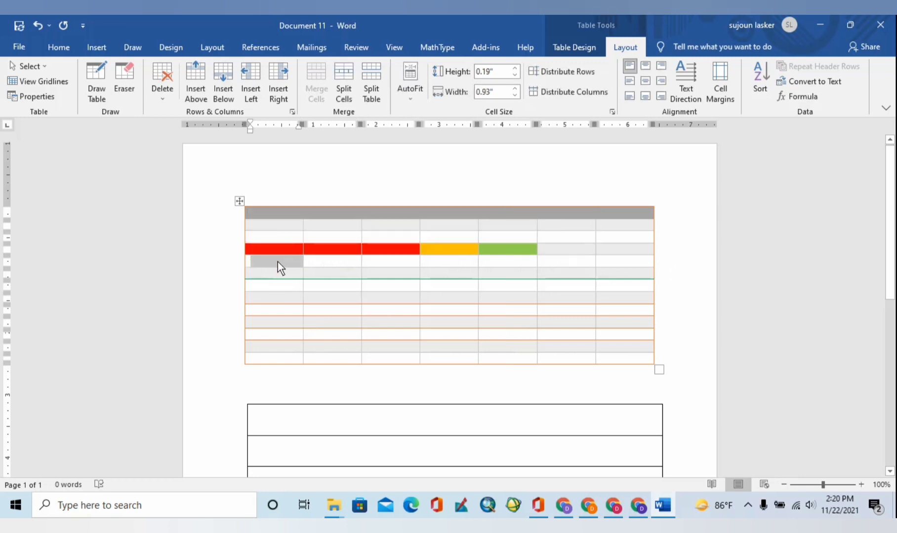
left_click(309, 262)
left_click(306, 261)
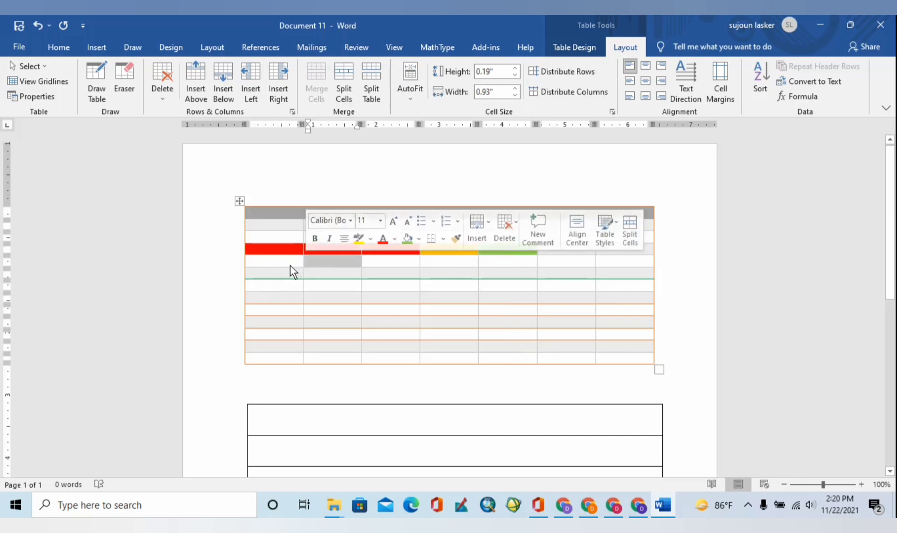
left_click(289, 267)
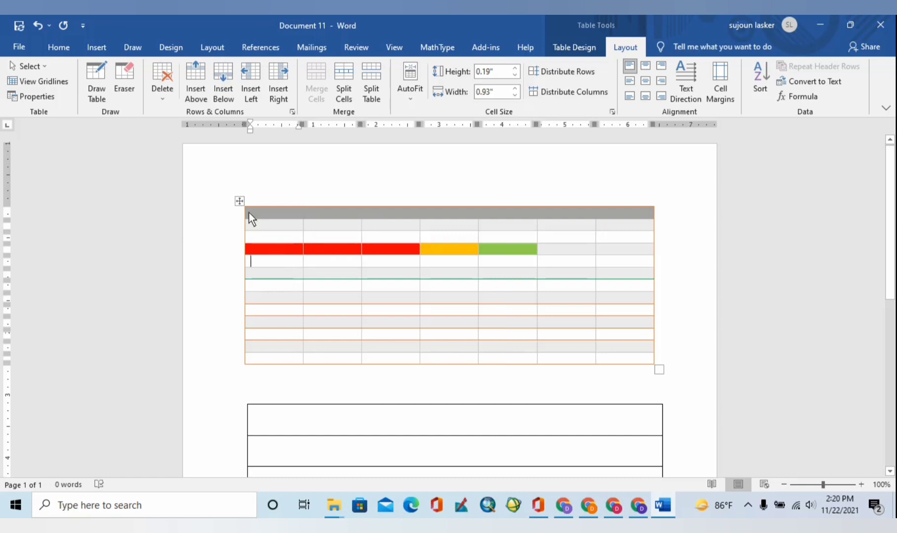
left_click(239, 201)
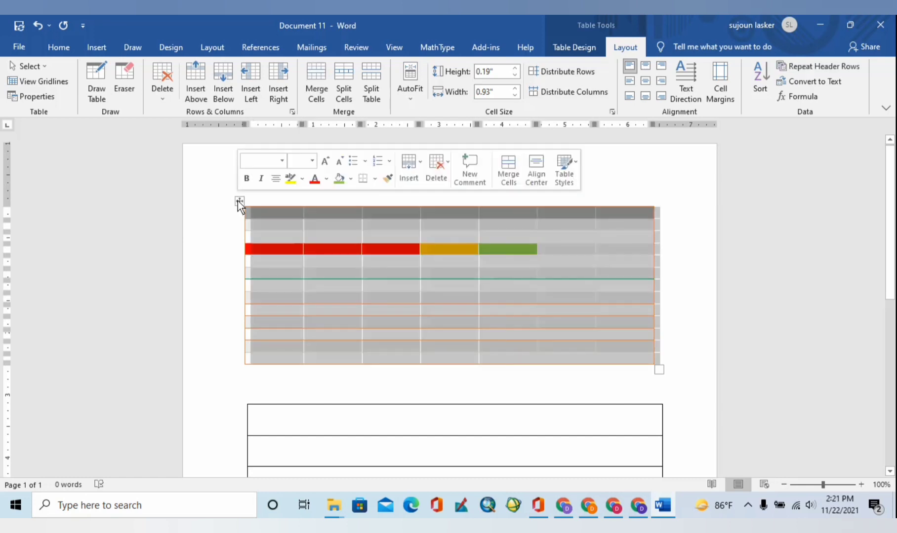
left_click(335, 254)
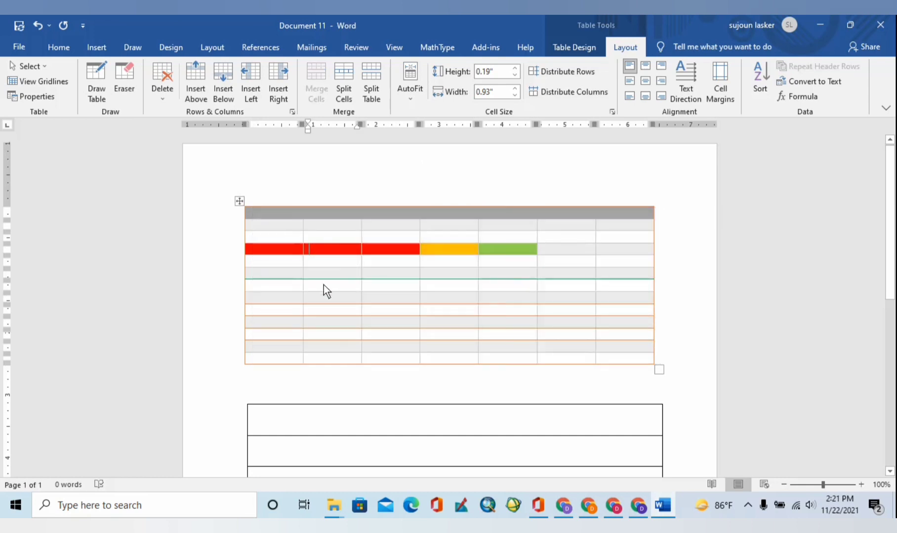
Step: Review the table, row, column and cell settings in Table Properties and close the dialog without changes
left_click(59, 80)
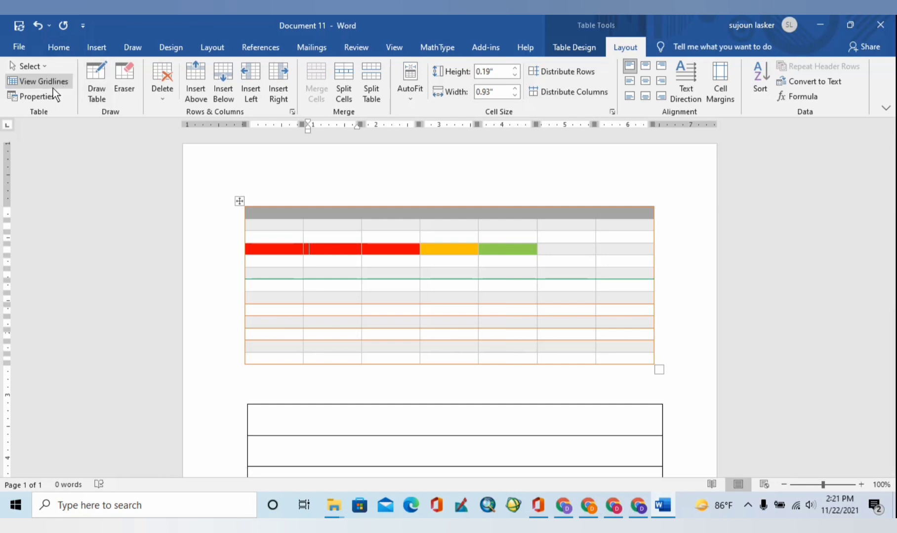
left_click(35, 96)
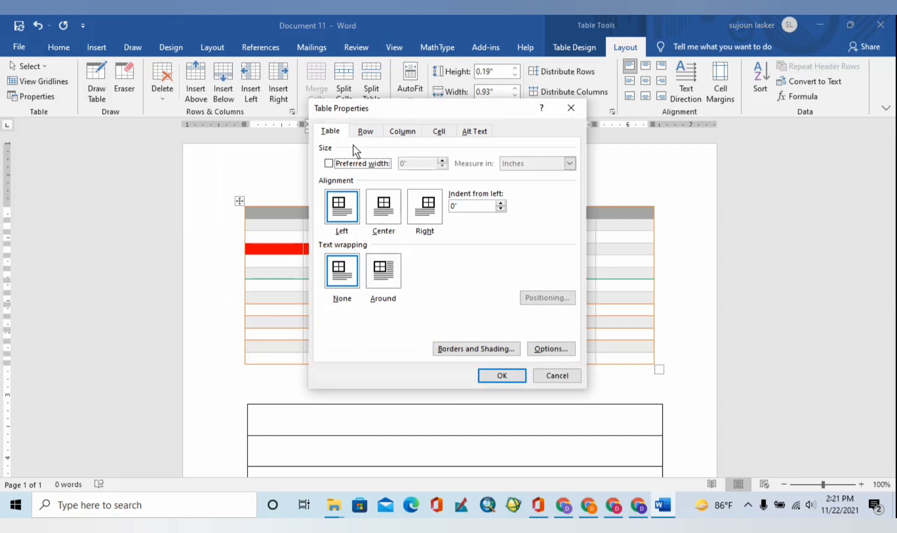
left_click(366, 132)
left_click(401, 131)
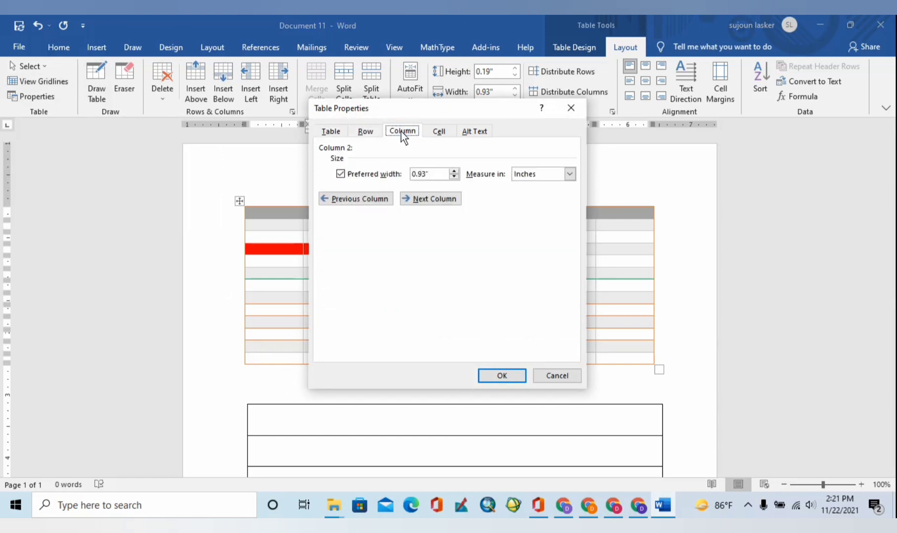
left_click(439, 131)
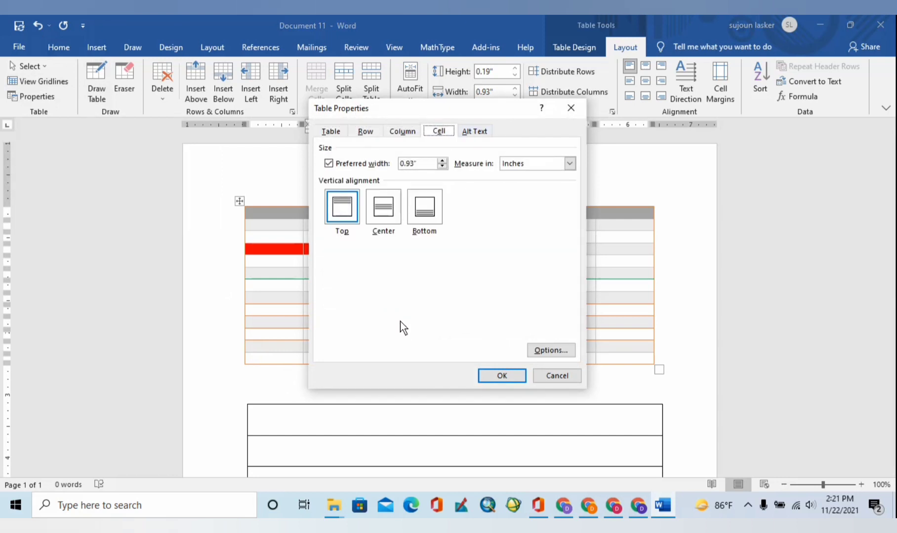
left_click(578, 106)
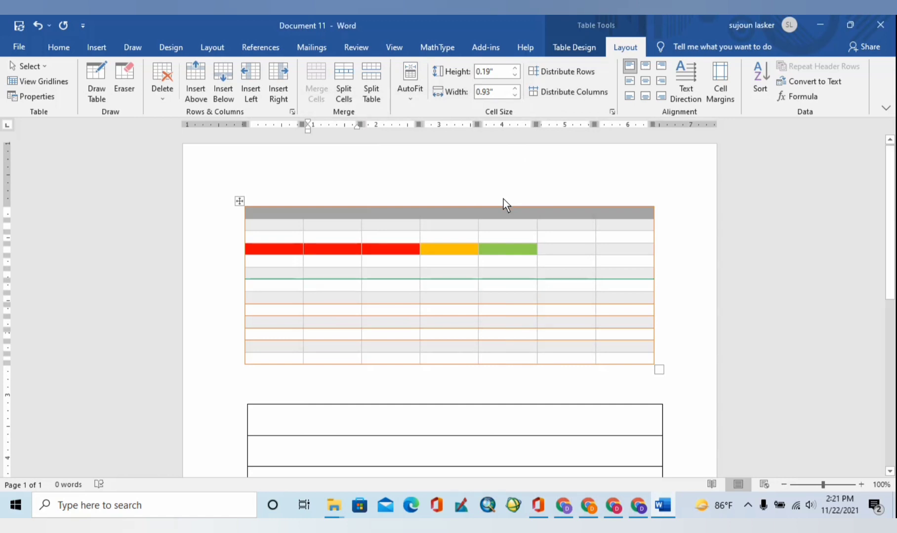
Step: Draw three full-height vertical lines in the five-row table with Draw Table to divide it into four columns
left_click(98, 90)
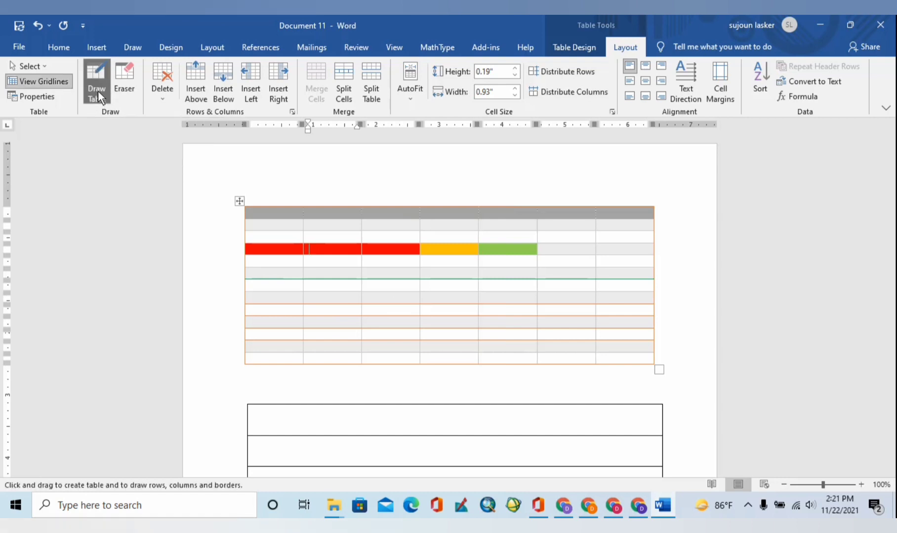
scroll(291, 402, "down", 3)
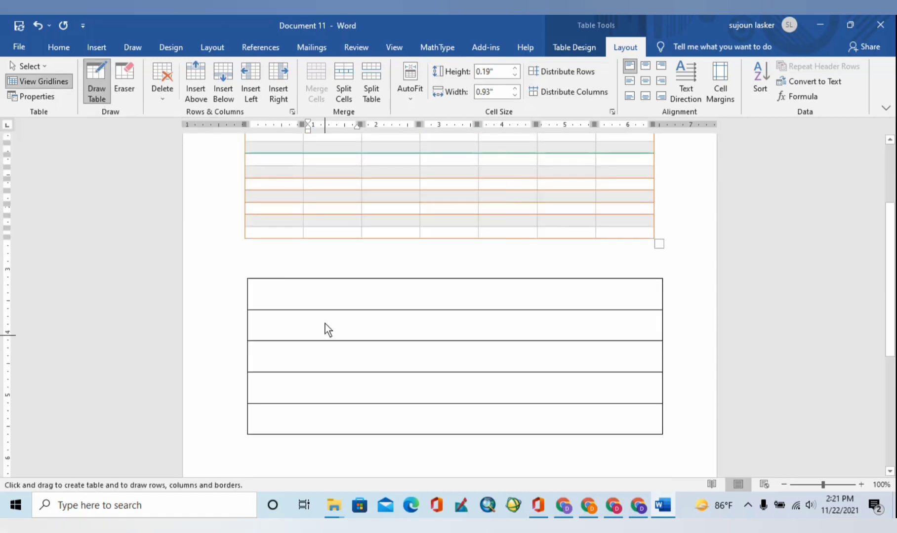
left_click_drag(326, 279, 320, 433)
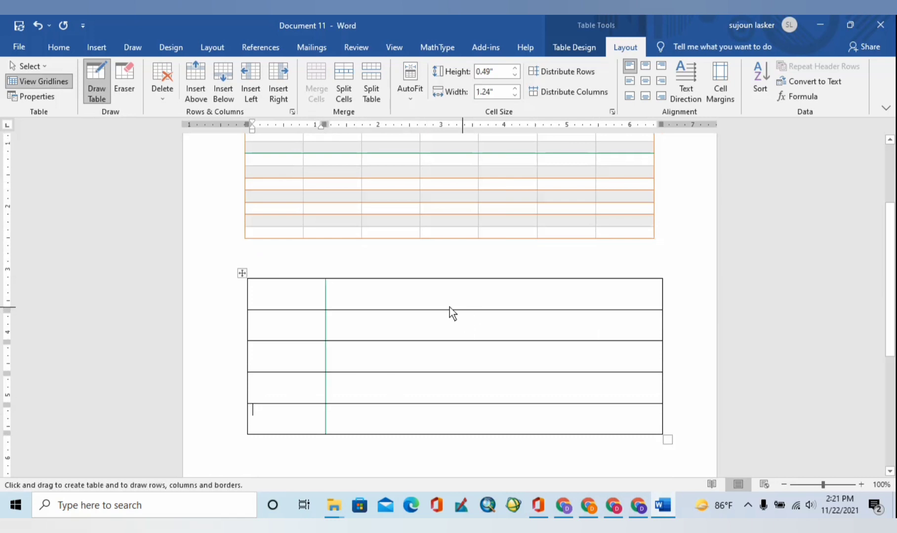
left_click_drag(452, 279, 450, 434)
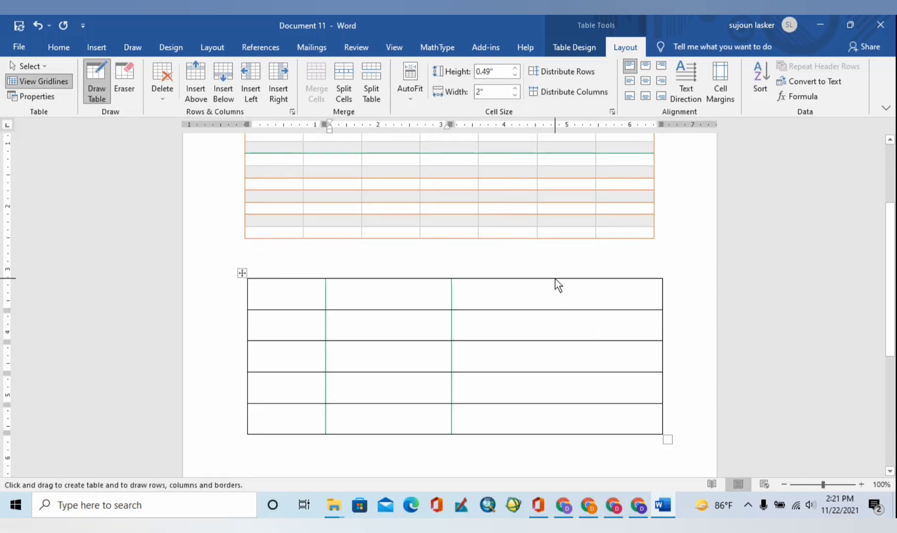
left_click_drag(555, 279, 558, 435)
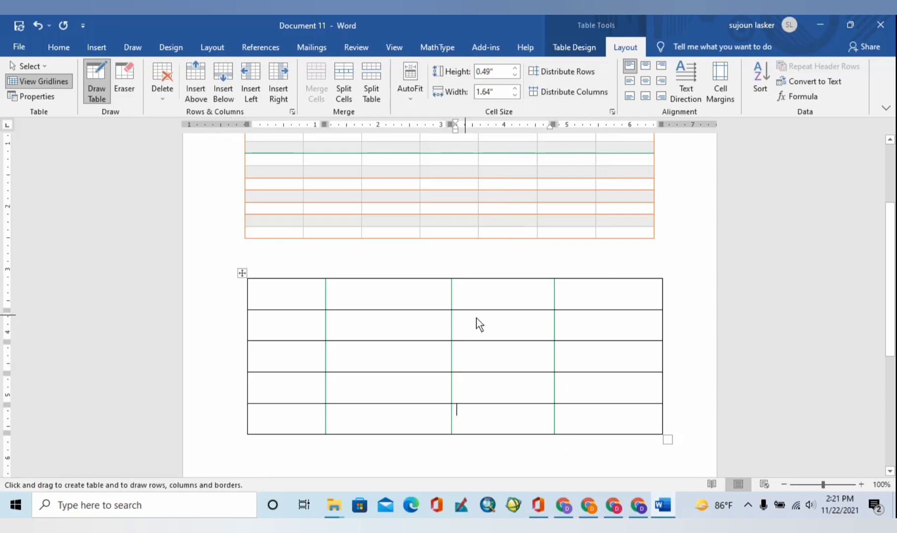
Step: Draw a horizontal line across each of the five rows of the four-column table to split every row in two
left_click_drag(249, 328, 599, 333)
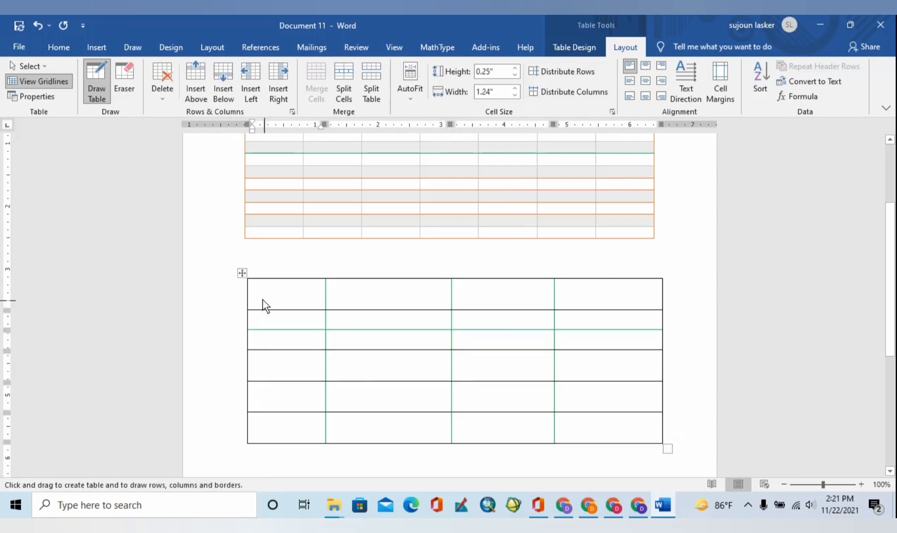
left_click_drag(246, 295, 680, 301)
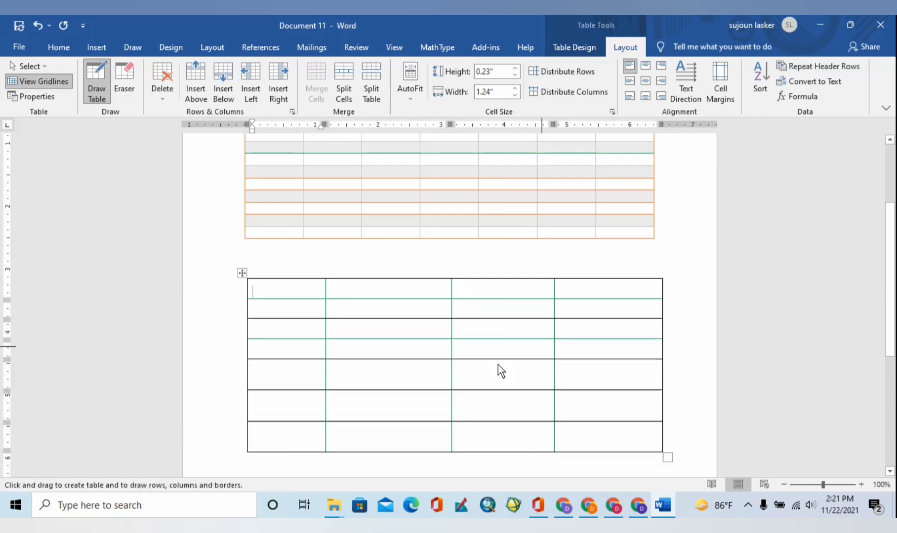
scroll(489, 375, "down", 1)
scroll(478, 380, "down", 1)
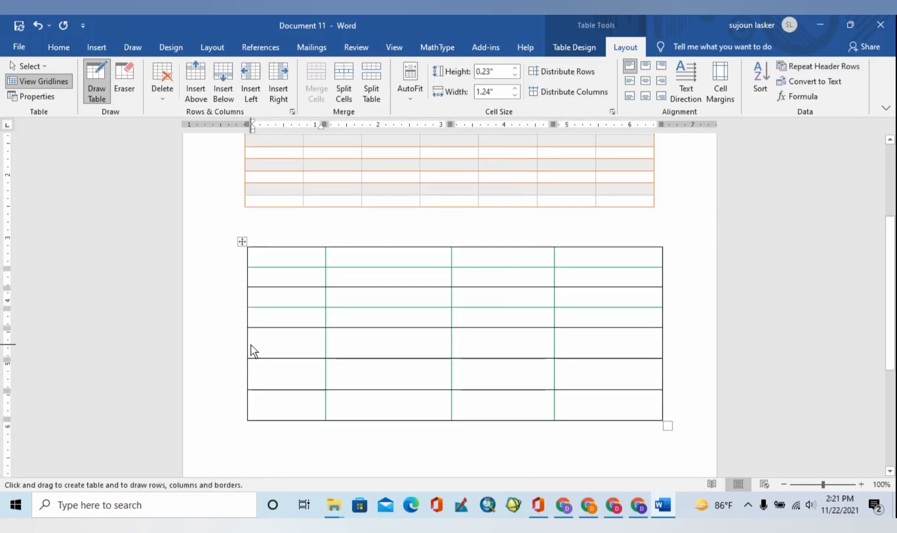
mouse_move(250, 345)
left_mouse_down()
mouse_move(651, 335)
mouse_move(654, 347)
left_mouse_up()
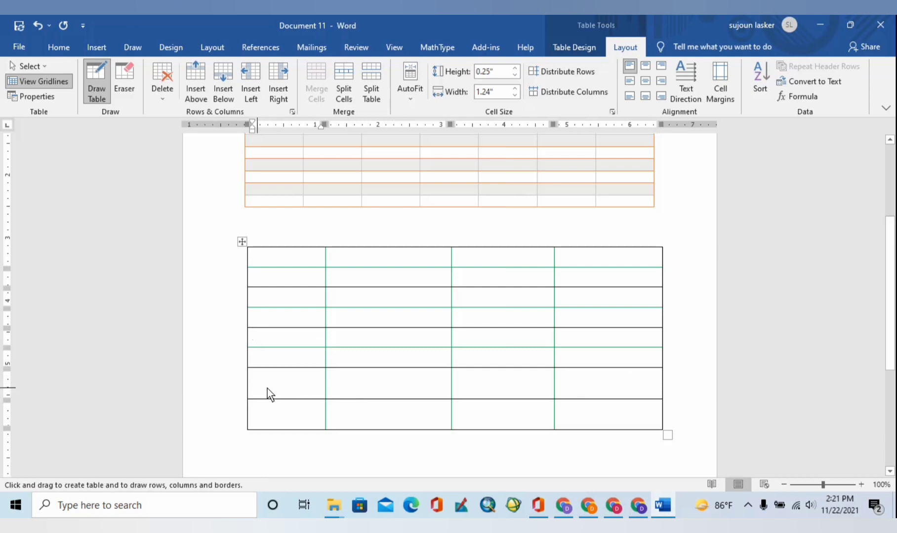
mouse_move(267, 389)
left_mouse_down()
mouse_move(584, 364)
mouse_move(659, 387)
left_mouse_up()
scroll(494, 422, "down", 1)
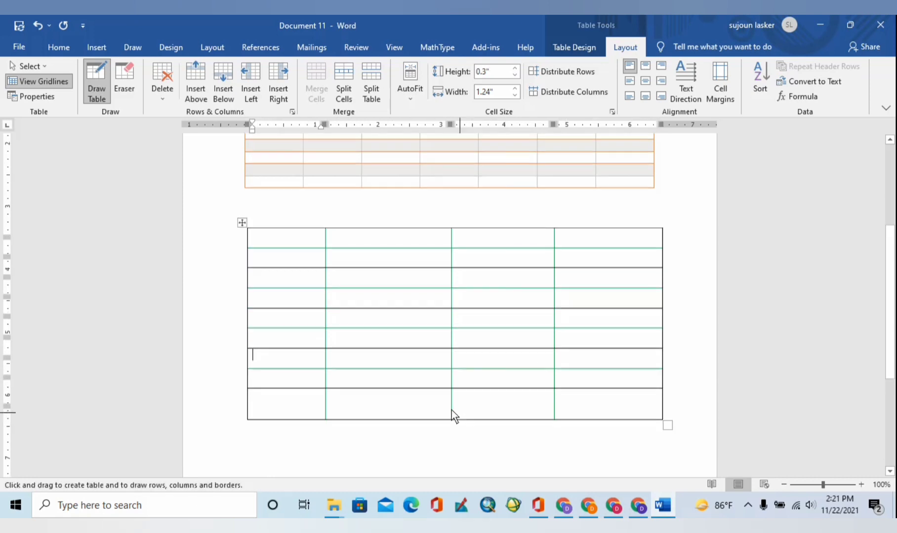
left_click_drag(247, 400, 654, 388)
scroll(334, 398, "up", 2)
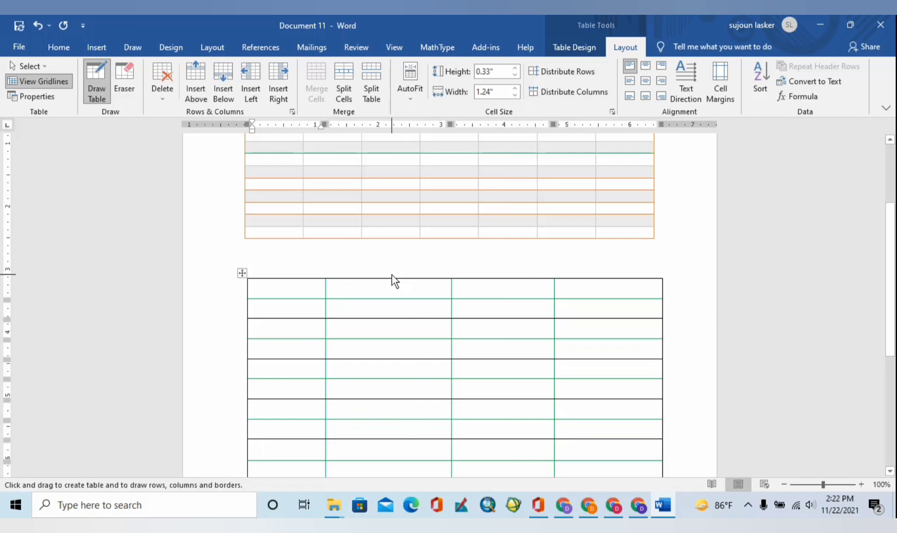
mouse_move(394, 294)
left_mouse_down()
mouse_move(399, 477)
mouse_move(385, 241)
left_mouse_up()
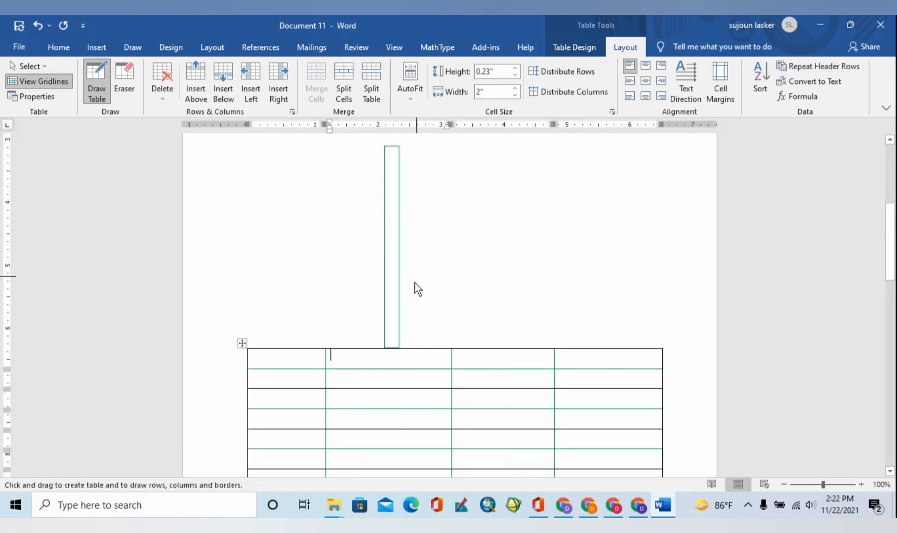
key("ctrl+z")
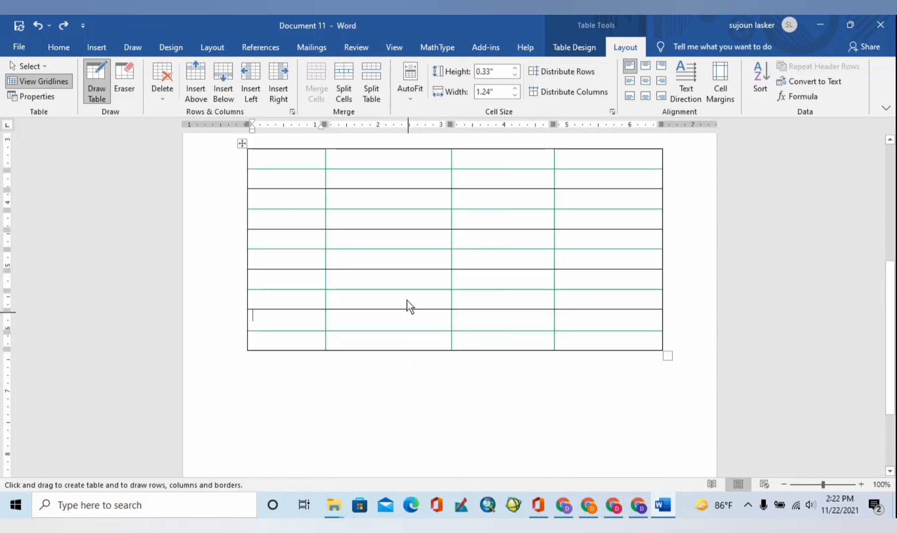
Step: Draw full-height vertical lines through the second, third and fourth columns to split each in two, and stop drawing
mouse_move(388, 154)
left_mouse_down()
mouse_move(387, 273)
mouse_move(401, 366)
left_mouse_up()
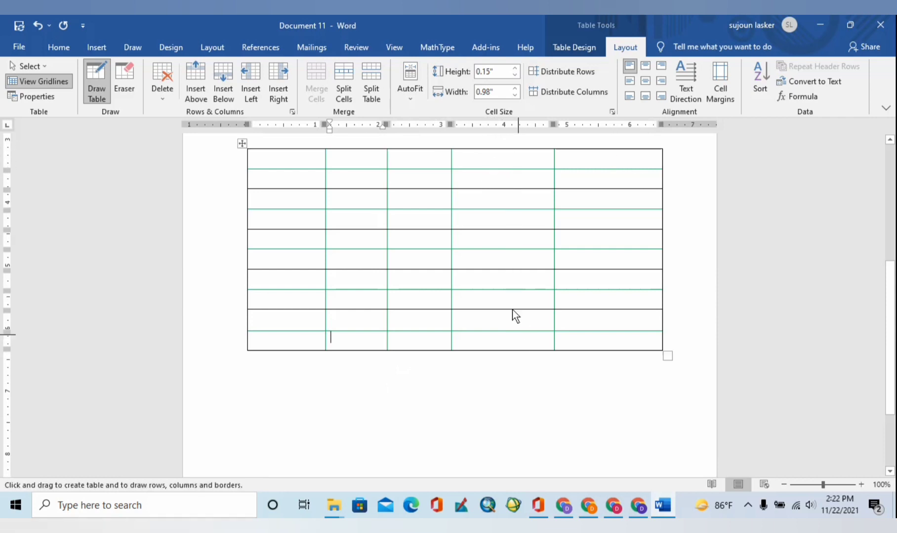
left_click_drag(503, 150, 501, 350)
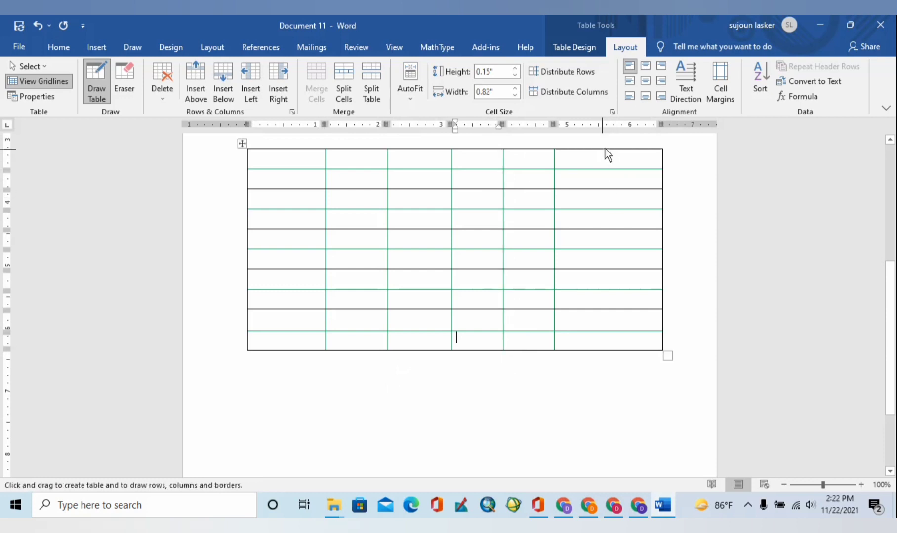
left_click_drag(615, 150, 613, 350)
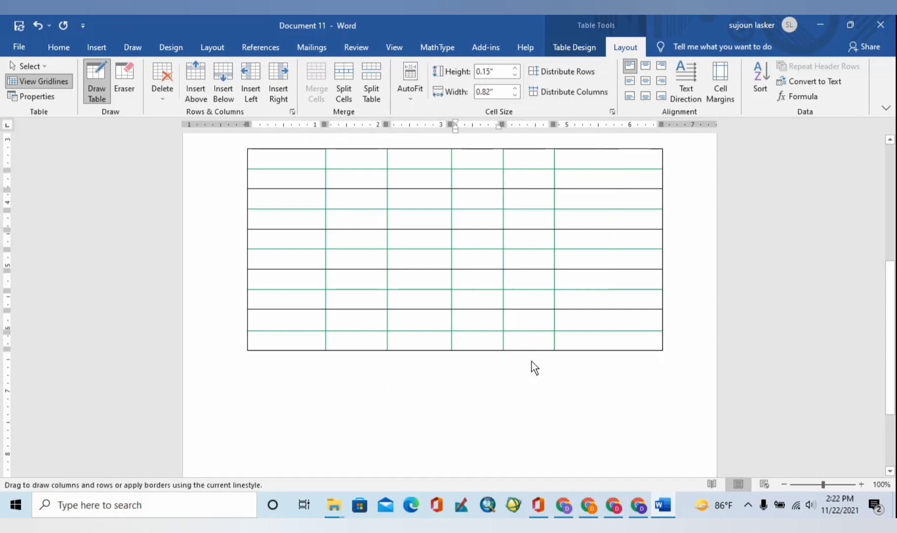
scroll(536, 388, "up", 4)
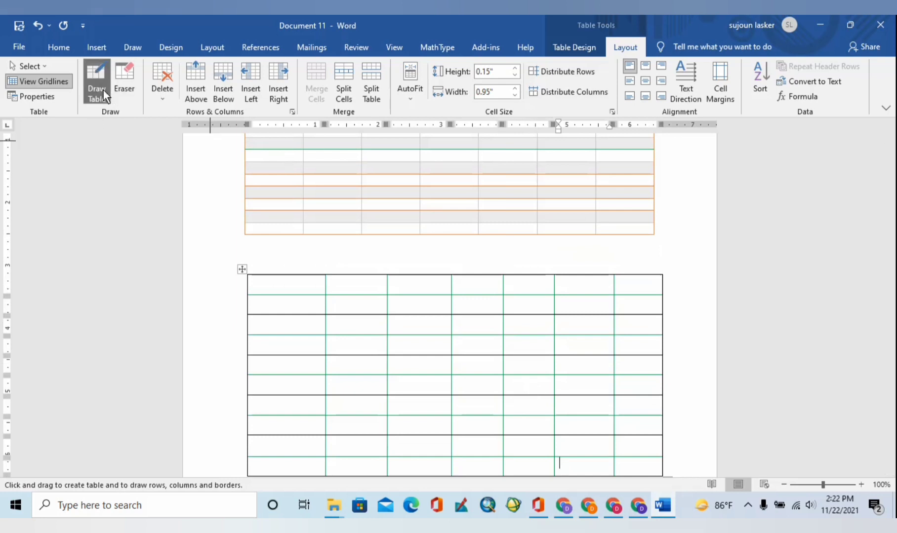
scroll(501, 327, "down", 3)
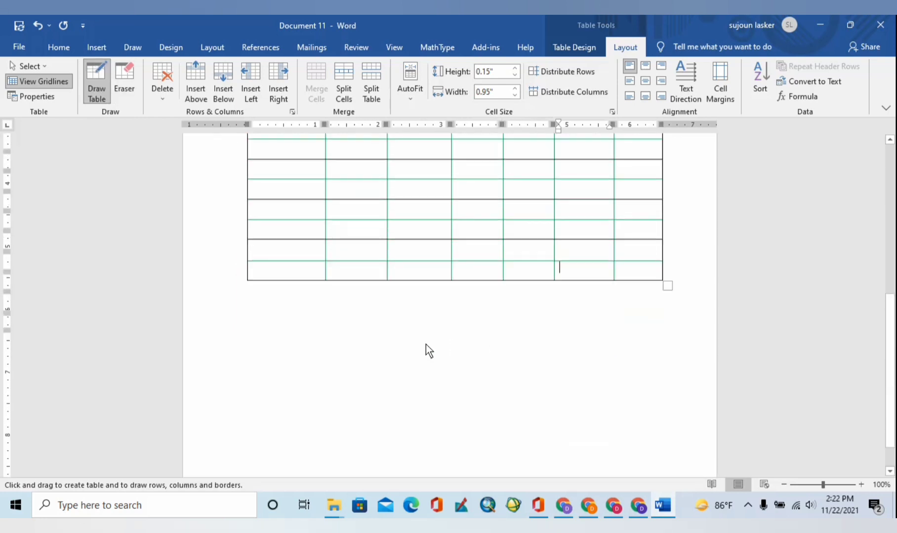
scroll(426, 344, "up", 3)
left_click(90, 84)
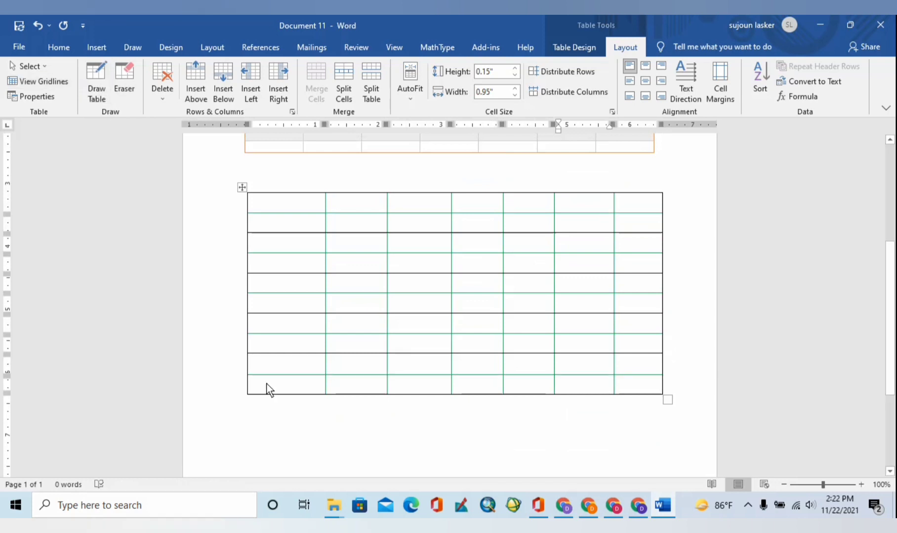
scroll(306, 411, "down", 1)
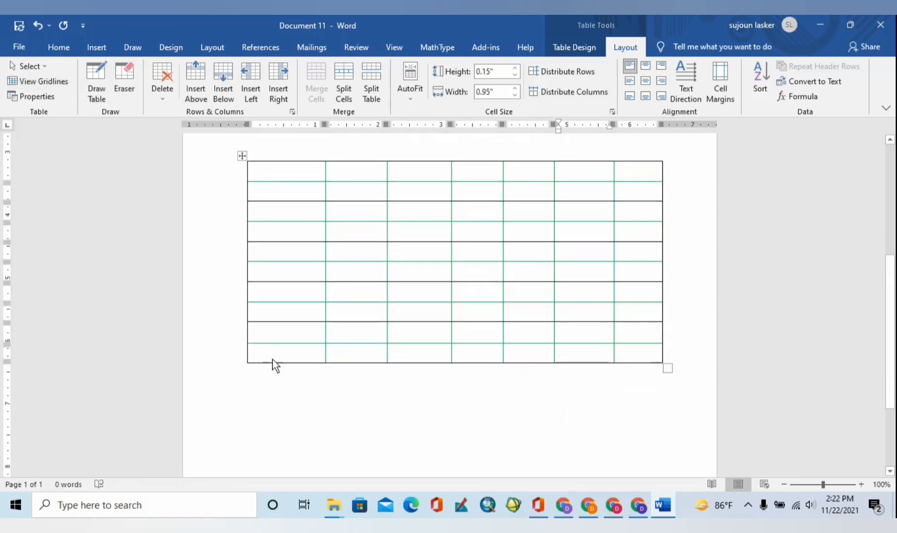
Step: Try the Eraser on the first six columns of the top four rows and on the third column's top three cells, undoing each erasure
left_click(128, 77)
scroll(296, 336, "up", 3)
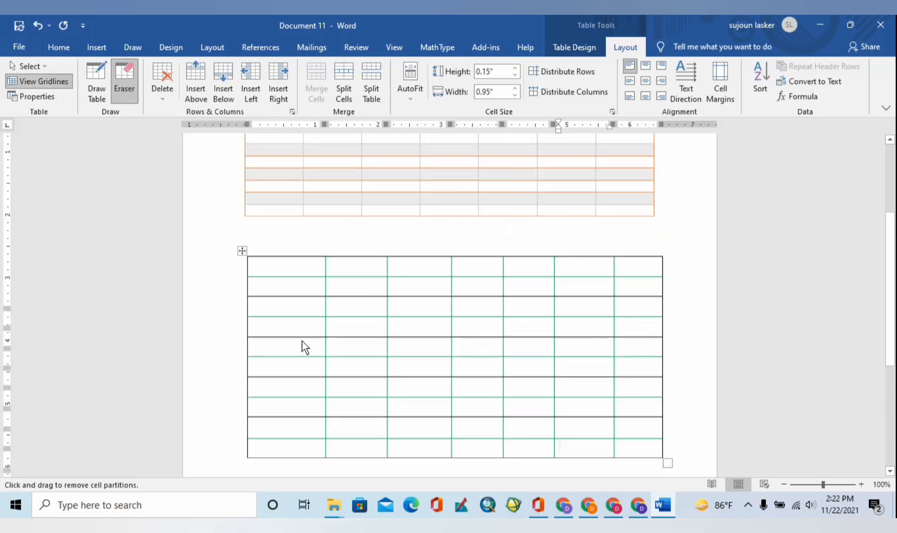
scroll(301, 341, "up", 1)
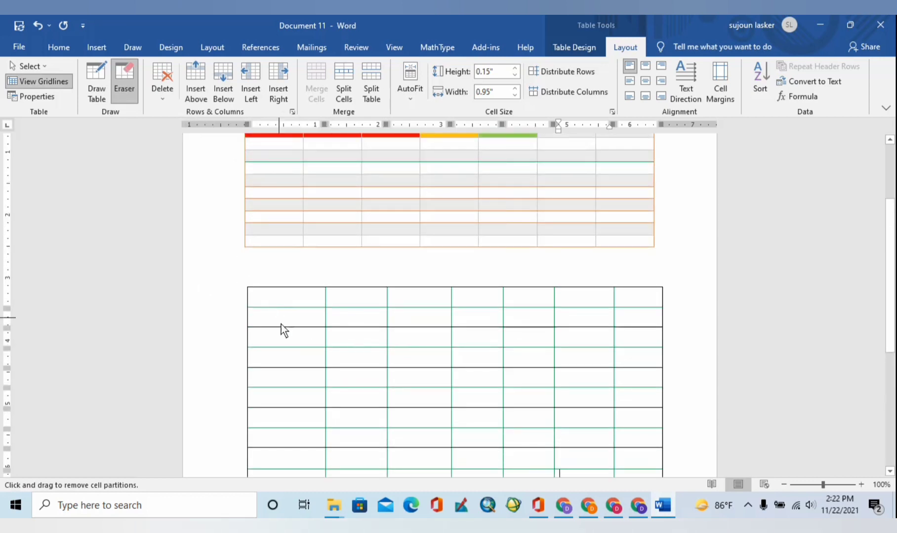
mouse_move(275, 298)
left_mouse_down()
mouse_move(403, 321)
mouse_move(530, 369)
mouse_move(605, 364)
left_mouse_up()
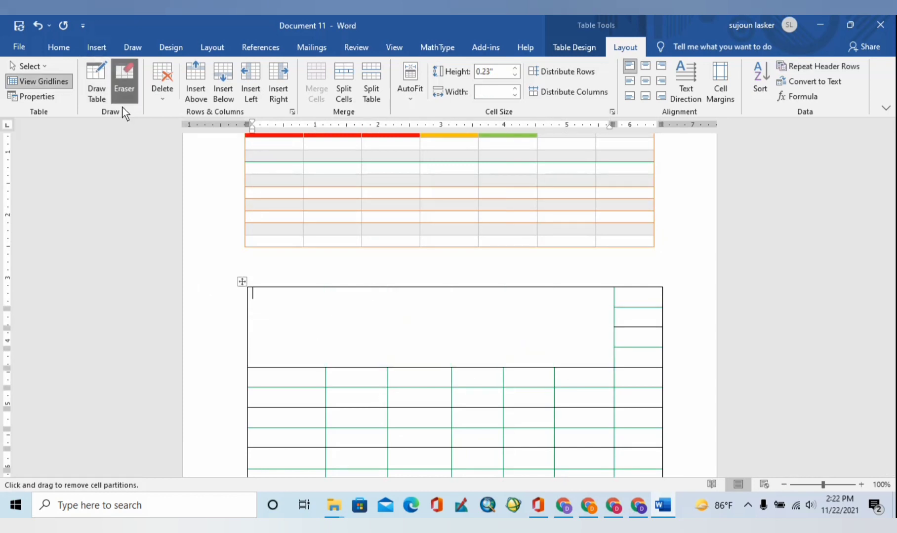
scroll(500, 283, "down", 2)
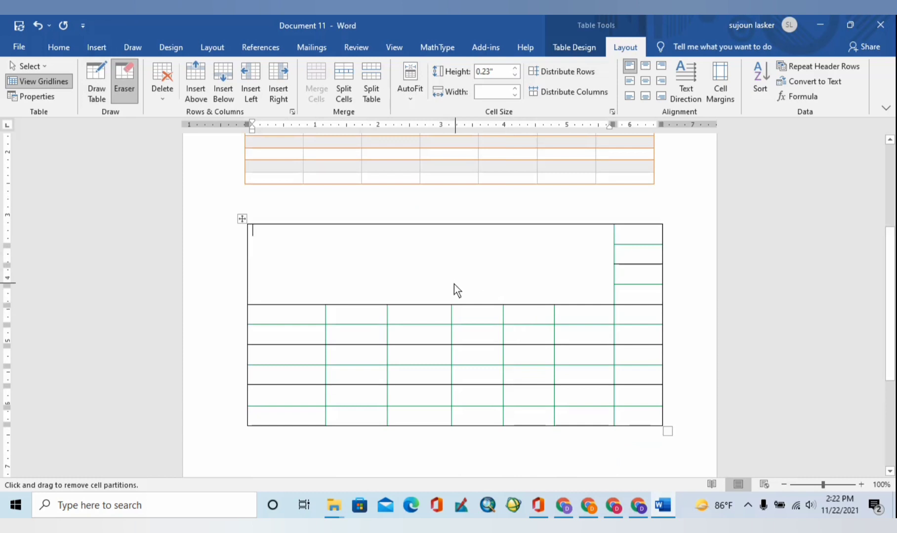
key("ctrl+z")
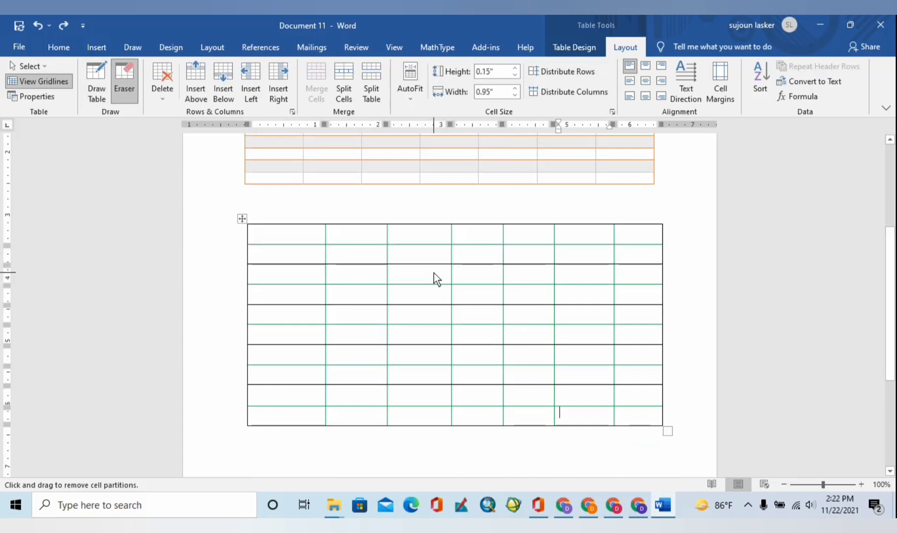
left_click_drag(410, 232, 415, 280)
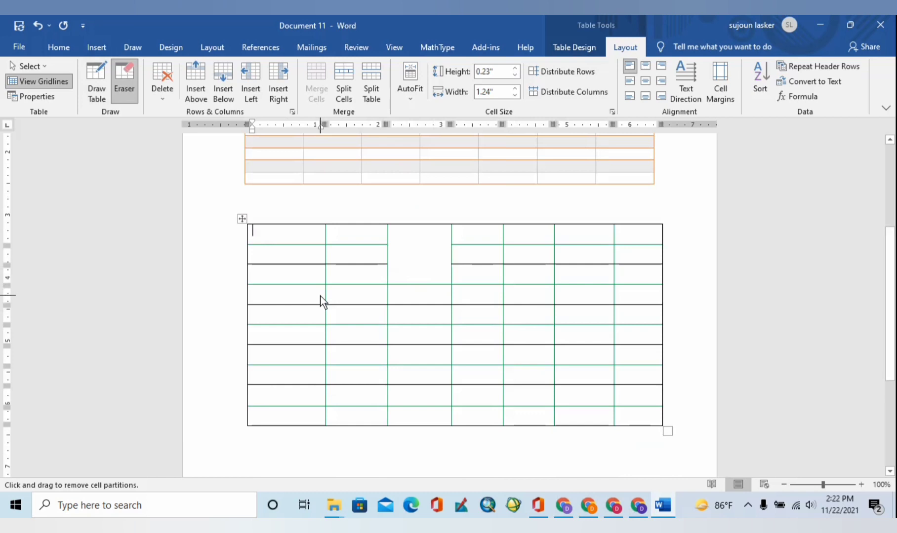
key("ctrl+z")
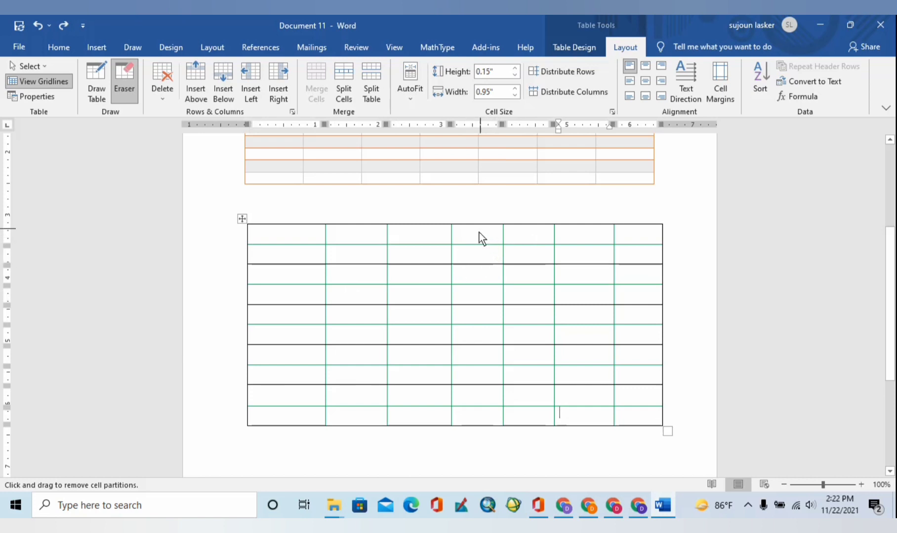
Step: Erase all the row lines within the fourth column of the drawn table and turn off the Eraser
left_click_drag(479, 230, 466, 423)
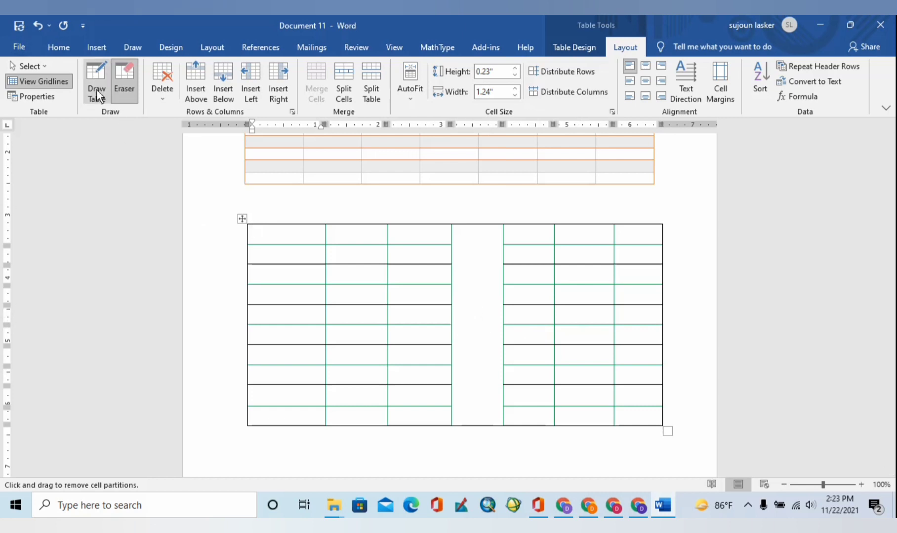
left_click(115, 78)
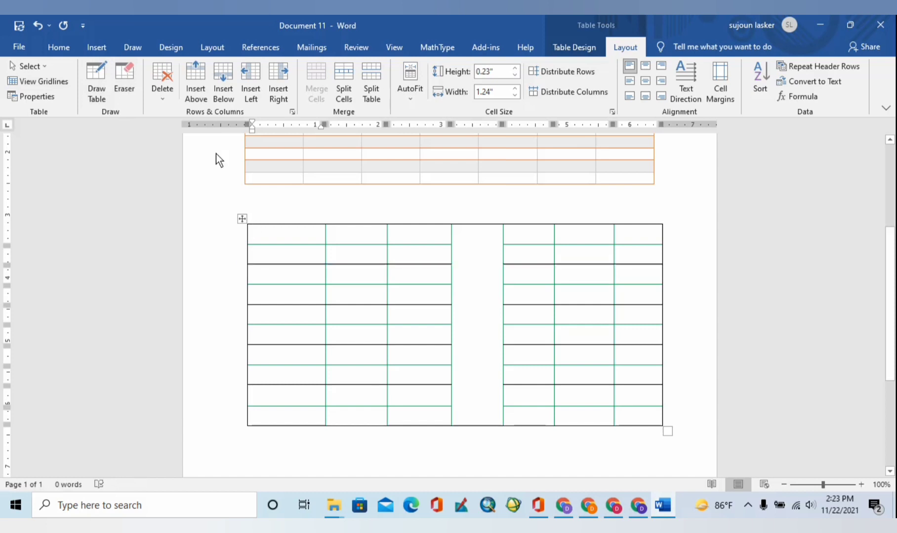
Step: Delete the first cell of the fourth row with the remaining cells shifted left
left_click(164, 90)
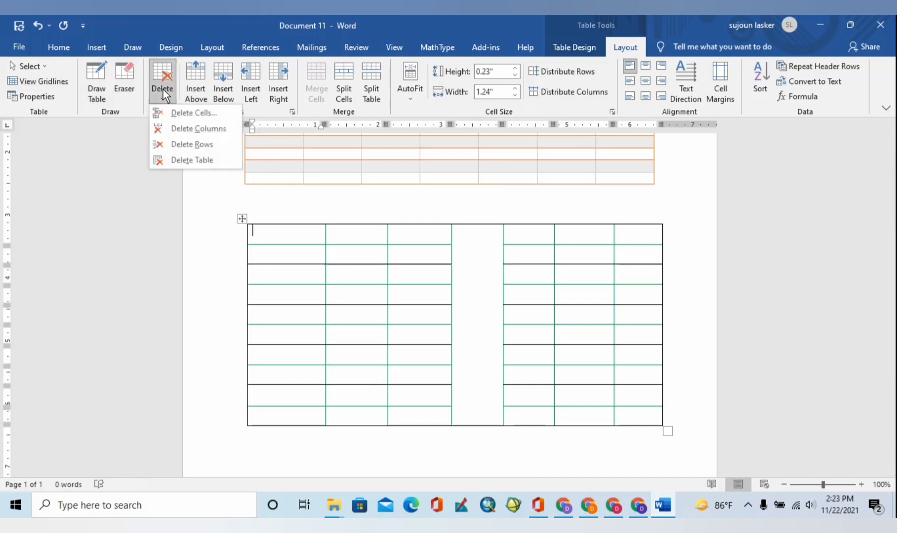
left_click(290, 268)
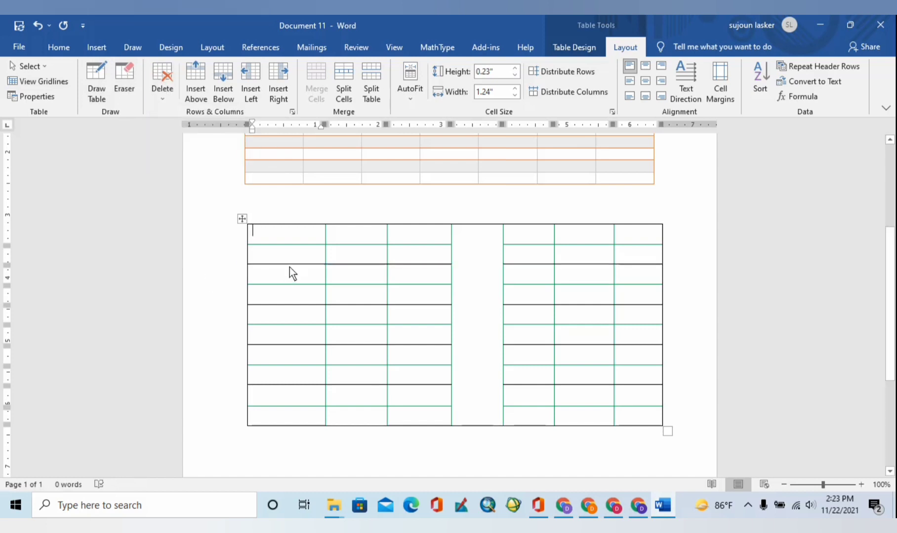
left_click(272, 297)
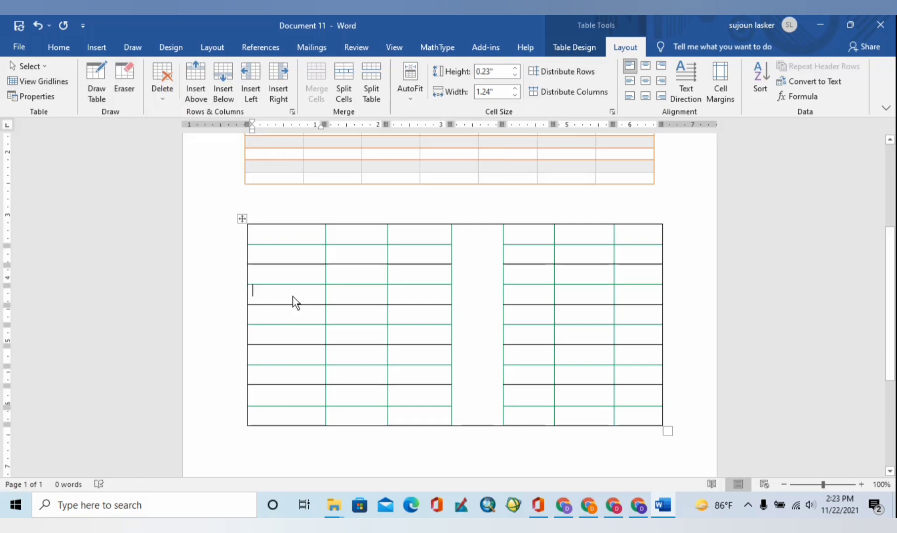
key("ctrl+e")
key("ctrl+z")
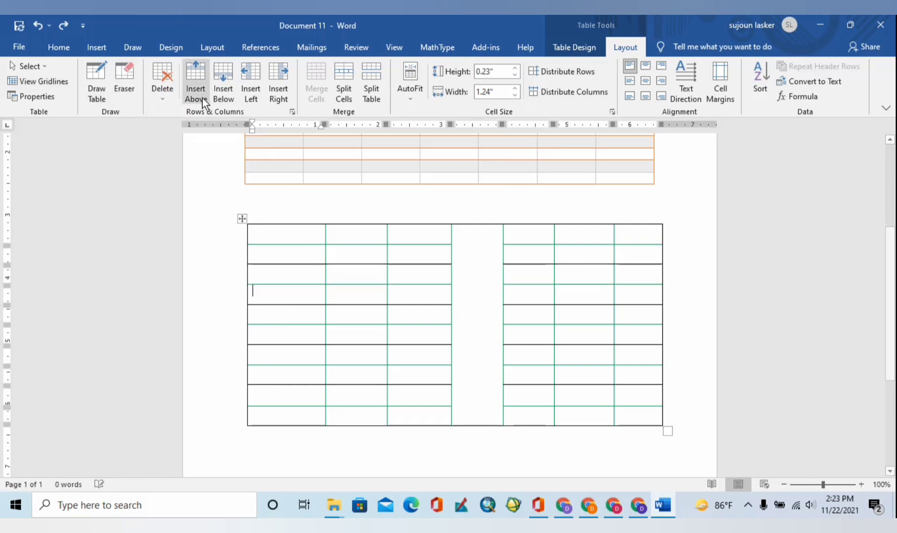
left_click(160, 91)
left_click(181, 114)
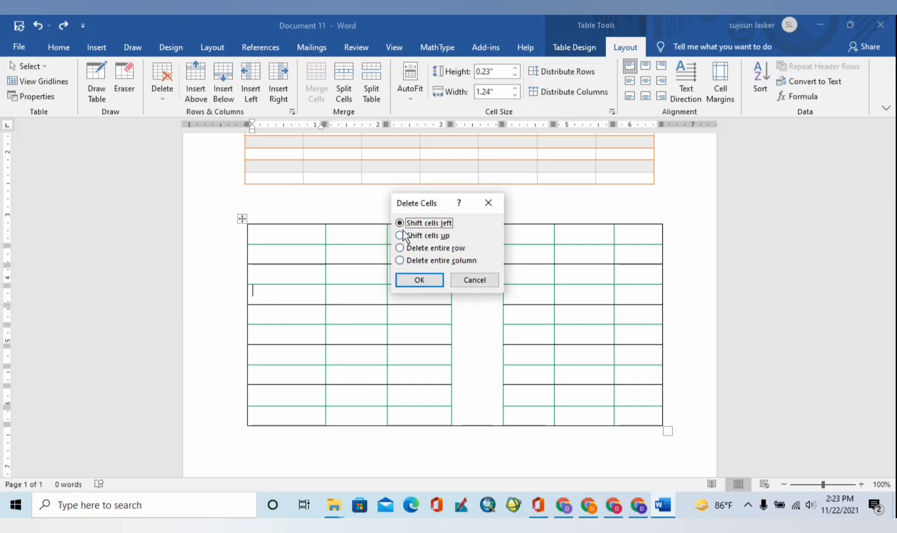
left_click(431, 280)
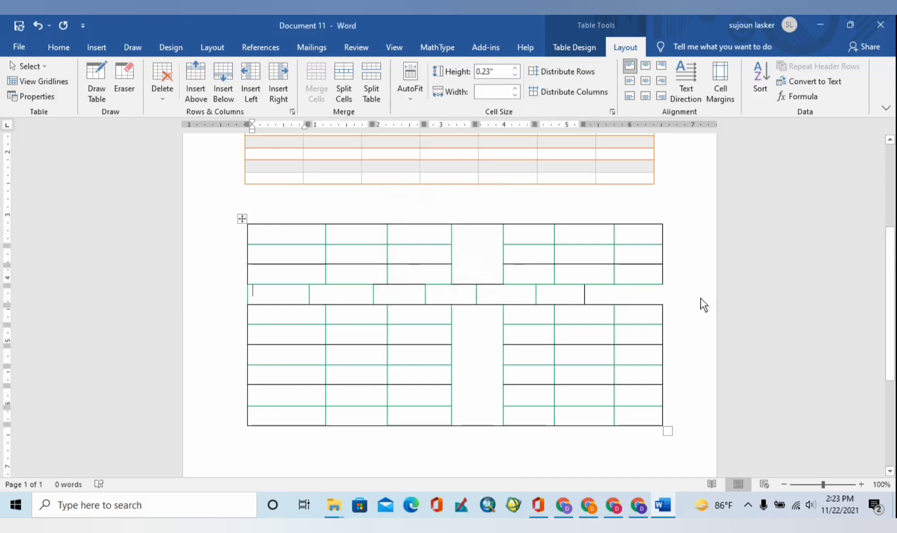
Step: Undo the last cell deletion and delete the drawn table's fourth row two times in succession
key("ctrl+z")
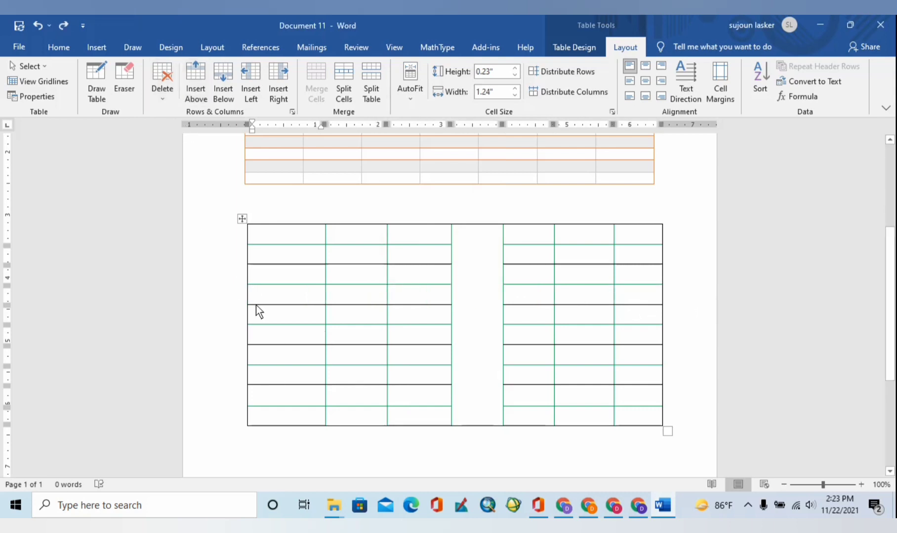
left_click_drag(255, 297, 658, 302)
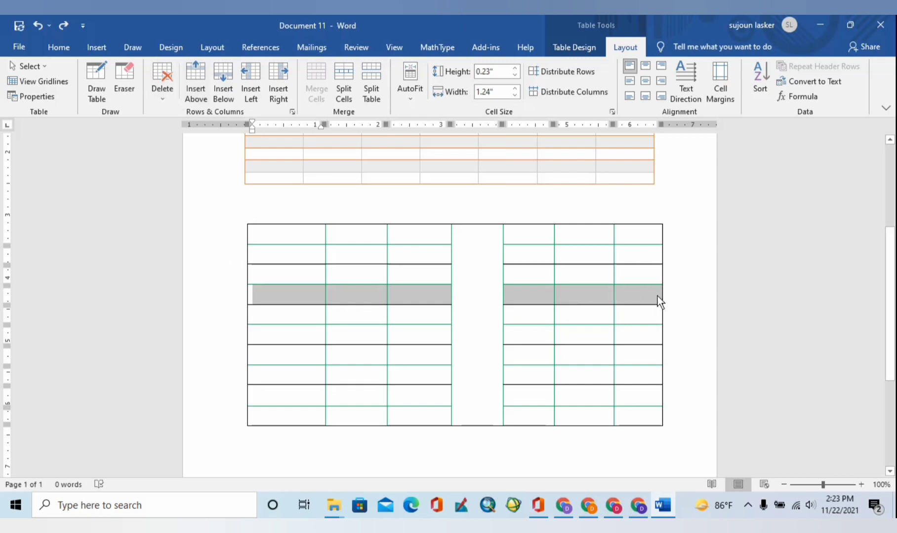
left_click(159, 88)
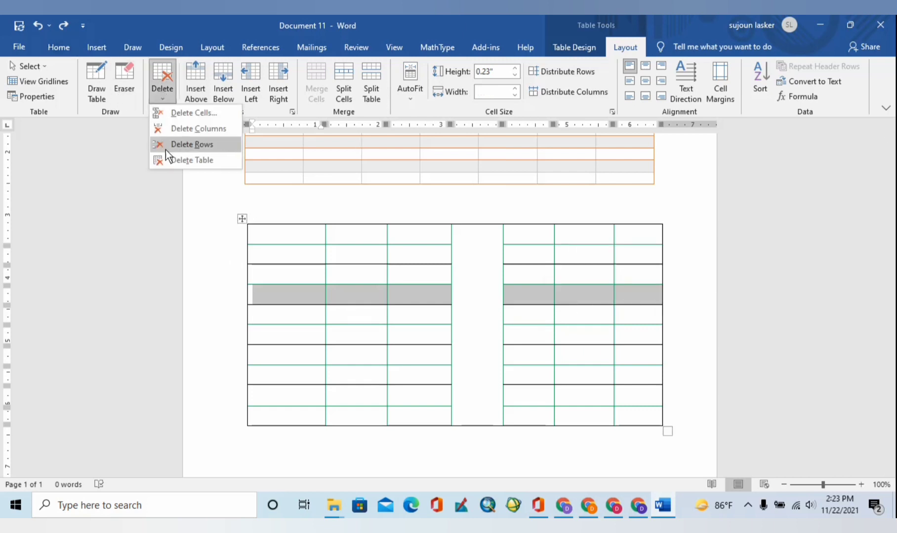
left_click(191, 144)
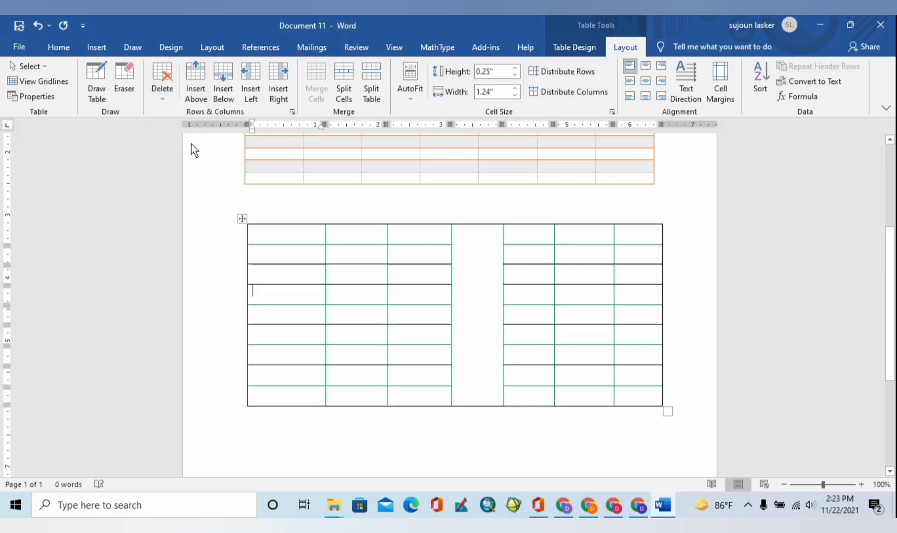
left_click(254, 289)
left_click(162, 84)
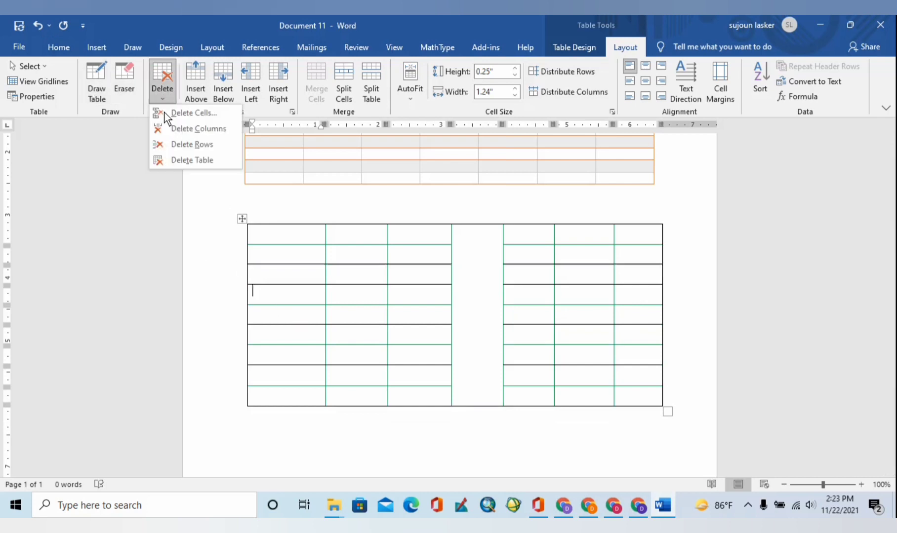
left_click(182, 146)
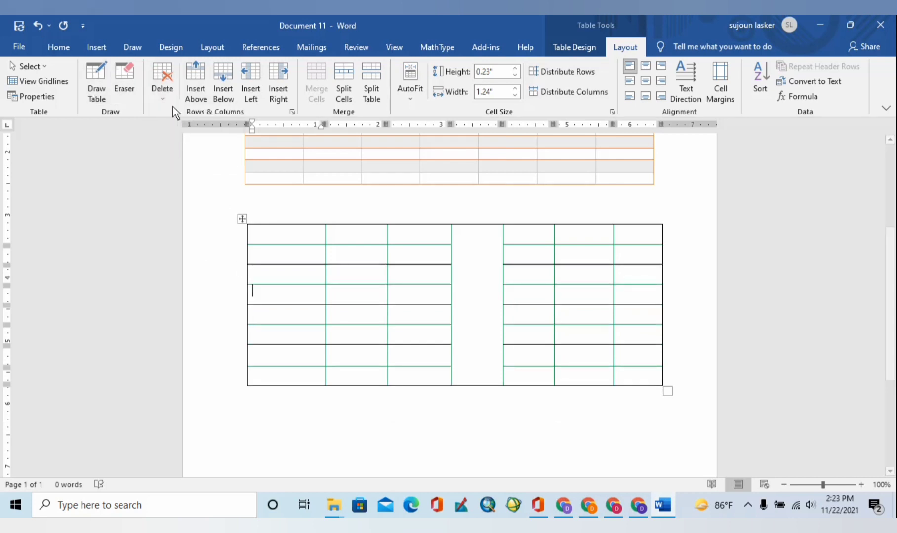
Step: Delete the second column of the drawn table, followed by the entire table
left_click(366, 231)
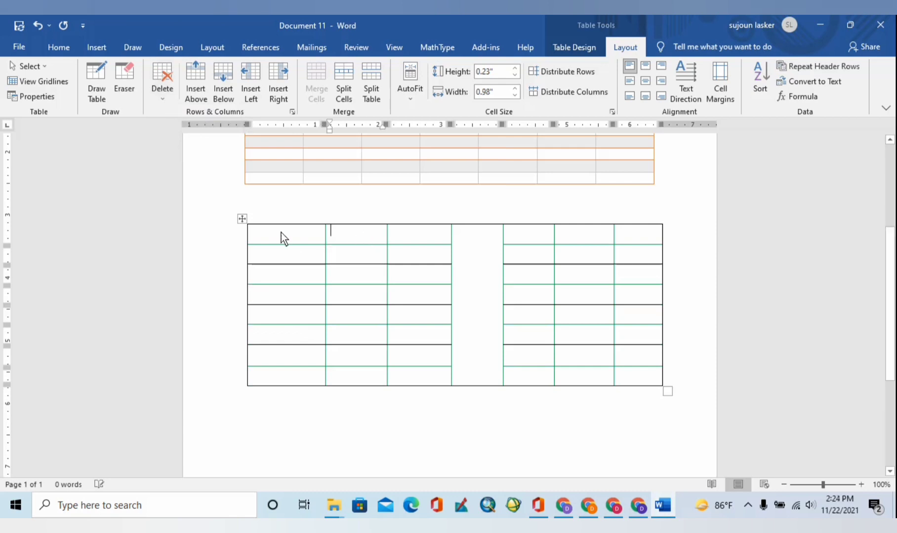
left_click(158, 90)
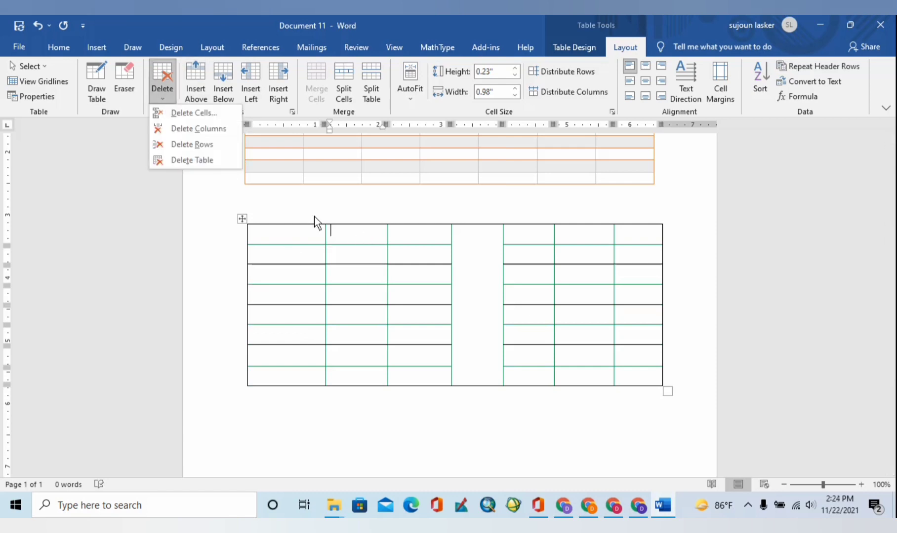
left_click(215, 132)
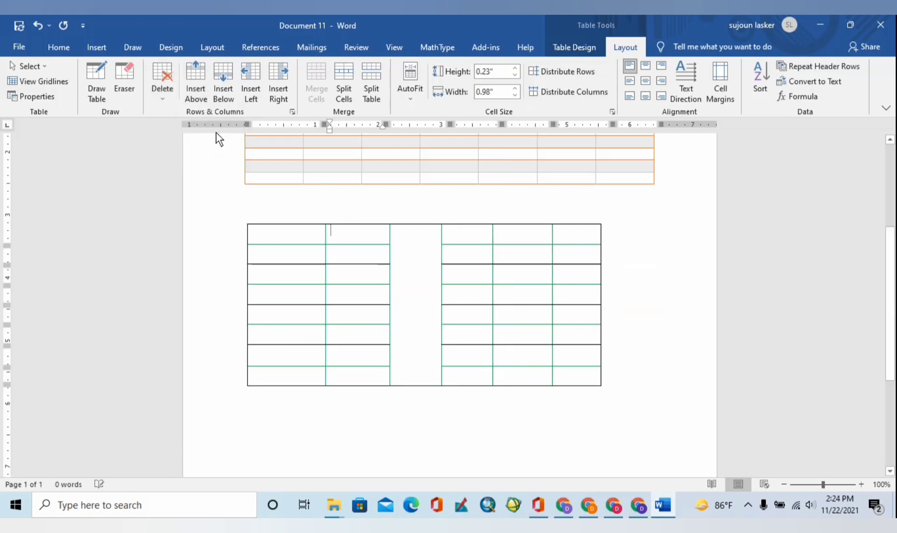
left_click(163, 93)
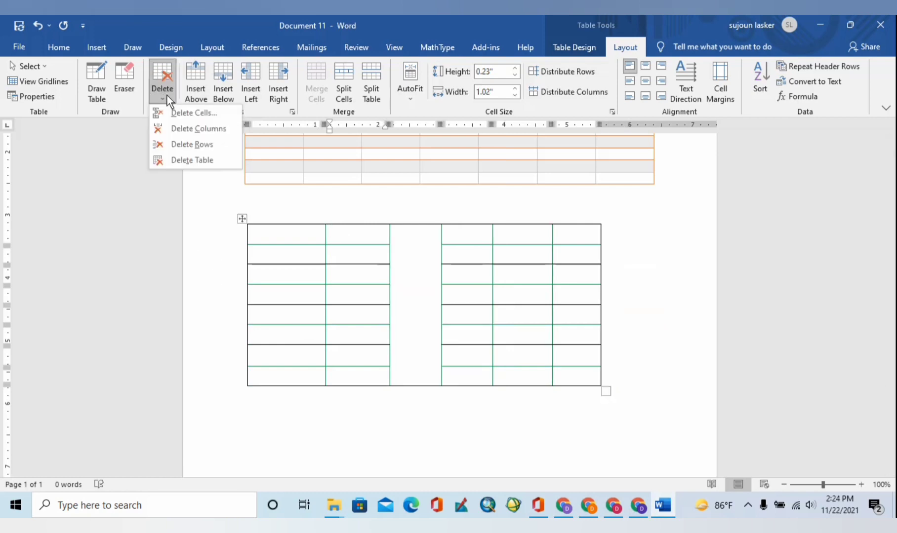
left_click(195, 163)
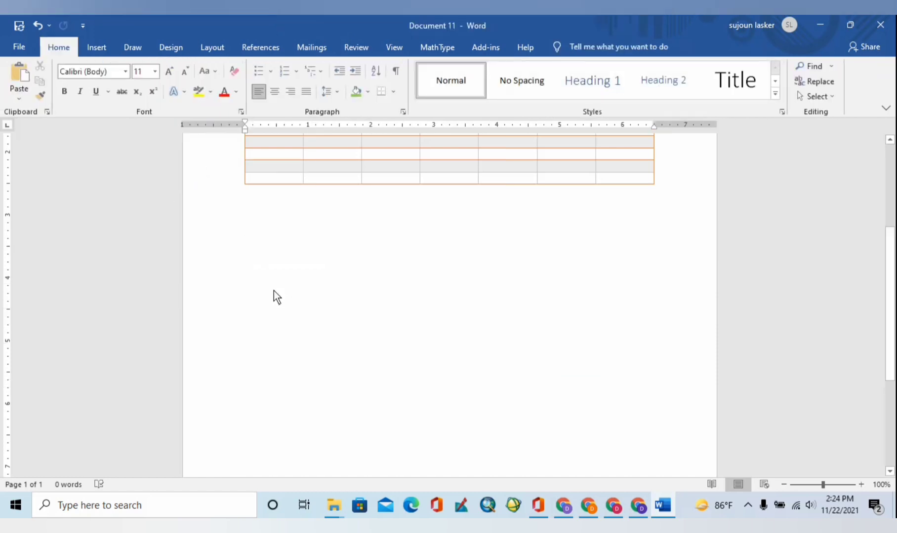
Step: Undo the table, column and row deletions as well as the erasing of the fourth column's row lines
key("ctrl+z")
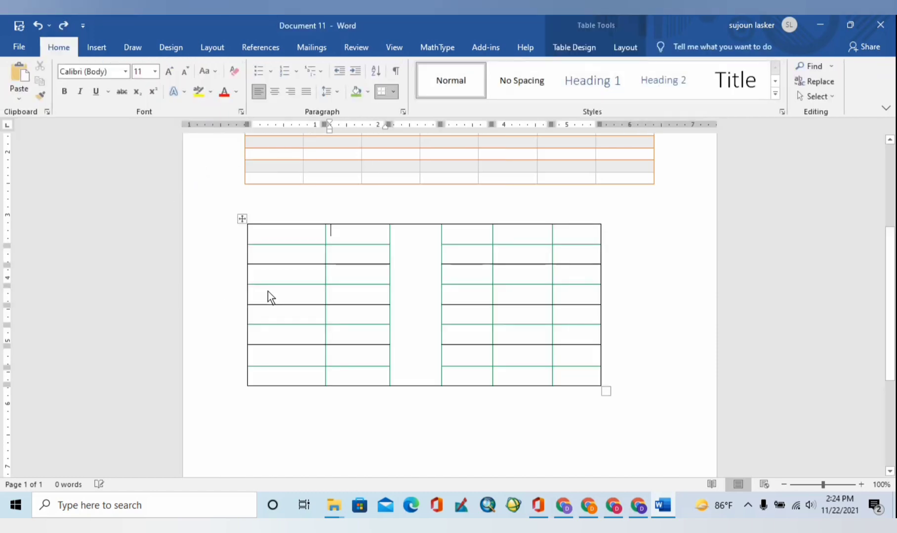
key("ctrl+z")
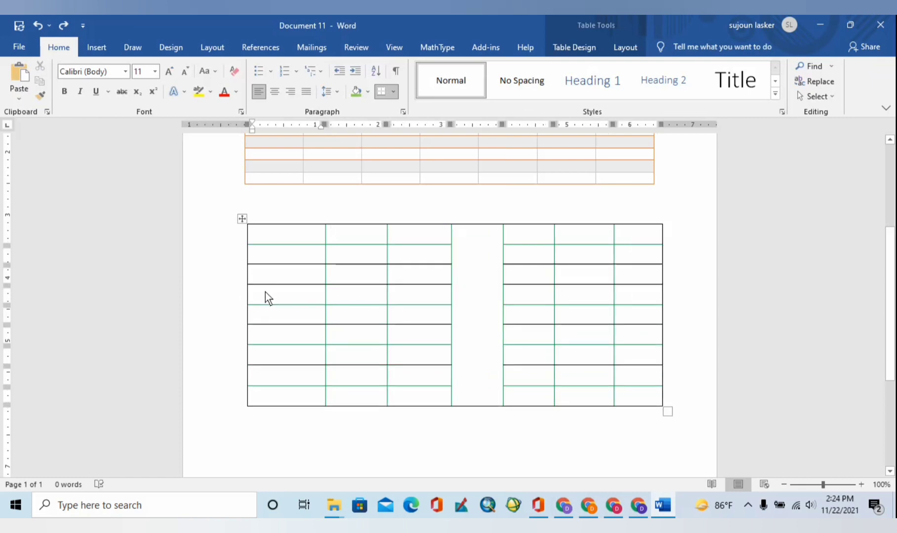
key("ctrl+z")
key("ctrl+z")
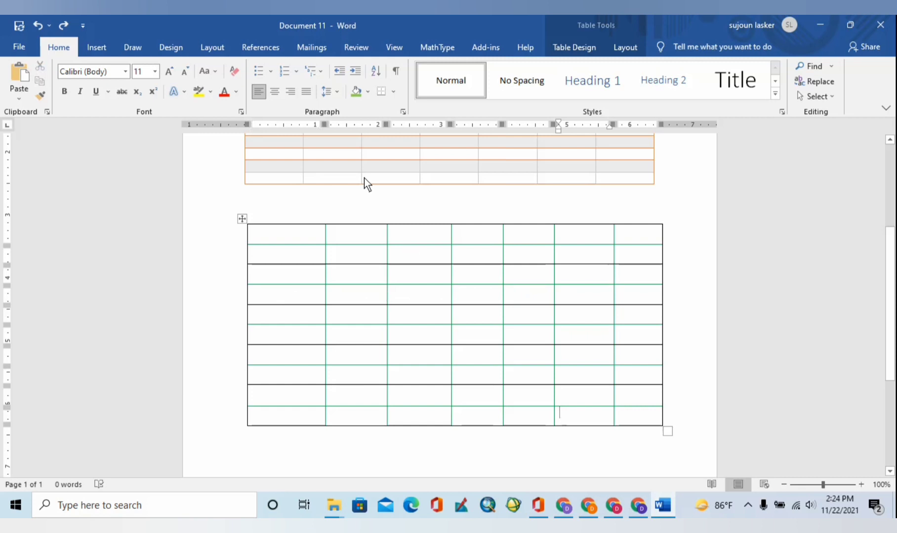
Step: Insert four new rows above the seventh row of the drawn table
left_click(379, 312)
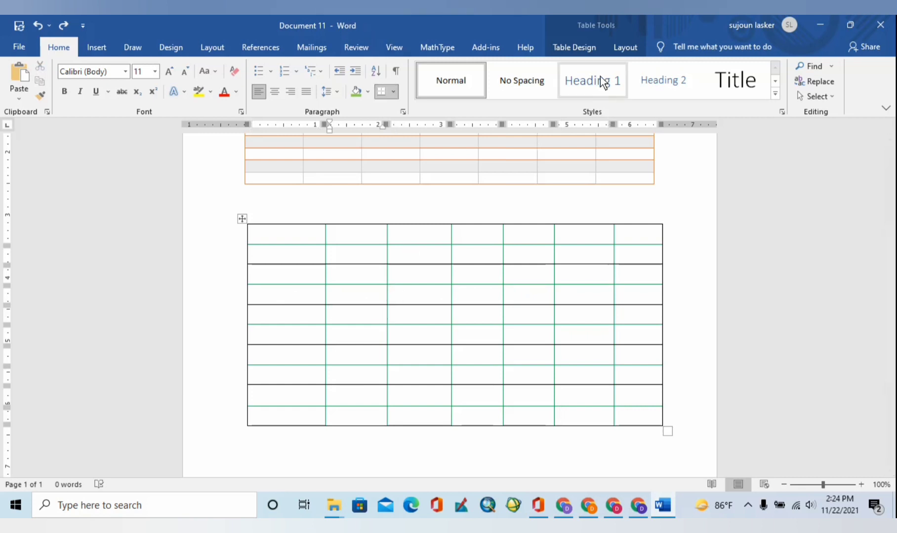
left_click(622, 46)
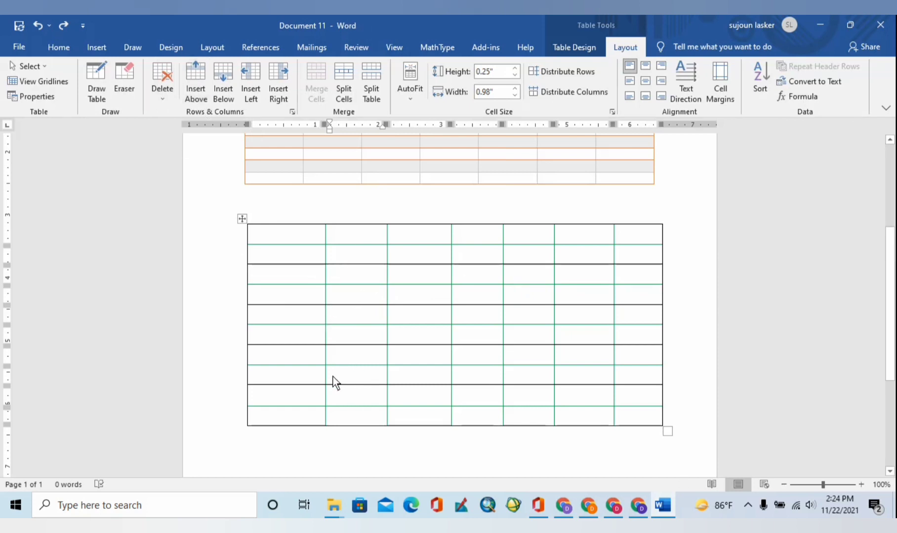
left_click(339, 418)
left_click(347, 355)
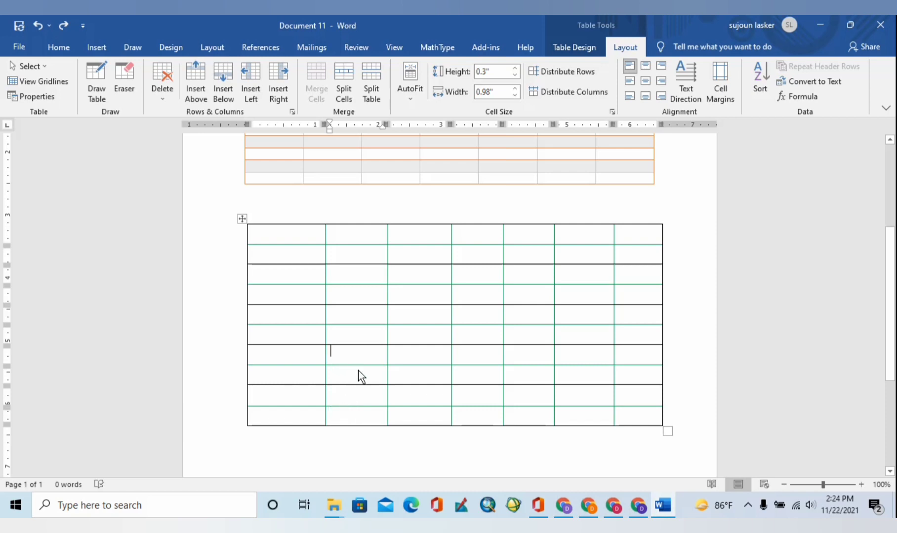
left_click(197, 79)
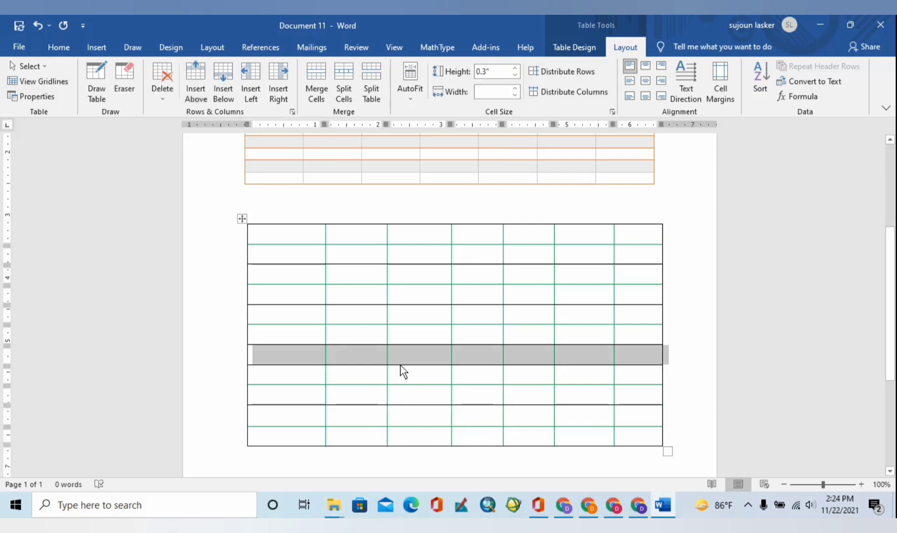
left_click(197, 76)
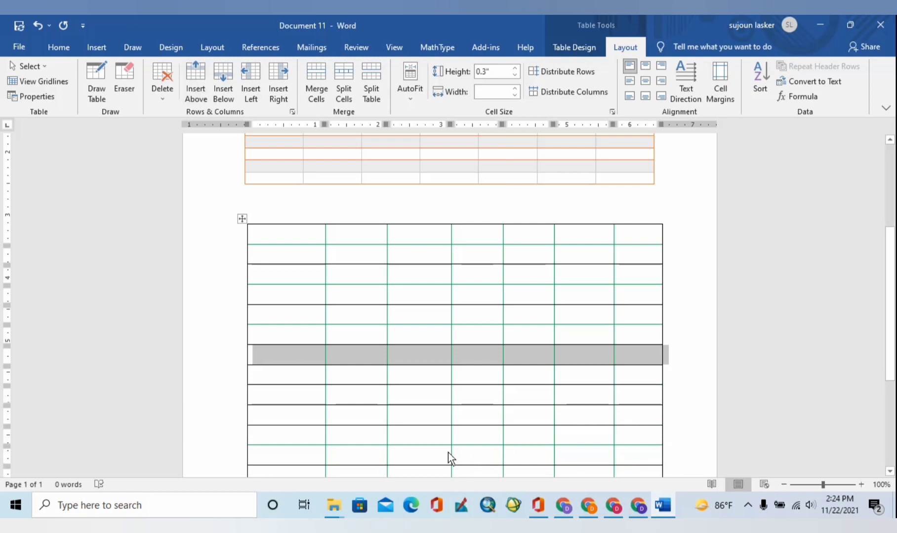
Step: Insert several new rows below the last row of the drawn table
scroll(374, 345, "down", 5)
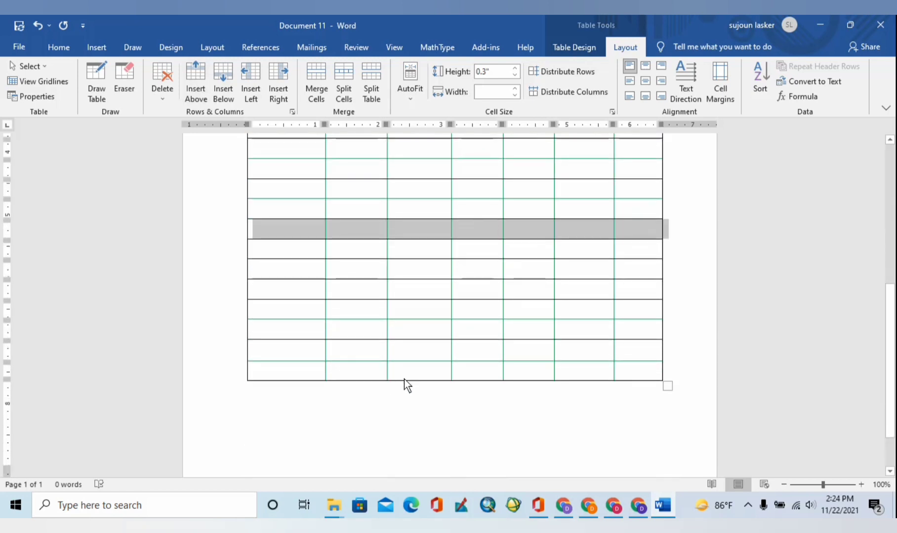
left_click(404, 378)
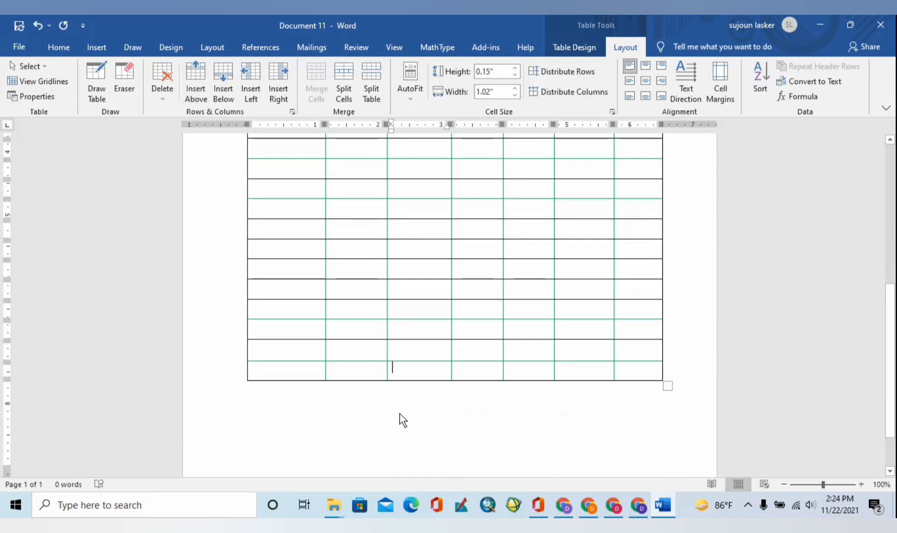
left_click(224, 79)
left_click(225, 79)
left_click(223, 84)
left_click(222, 84)
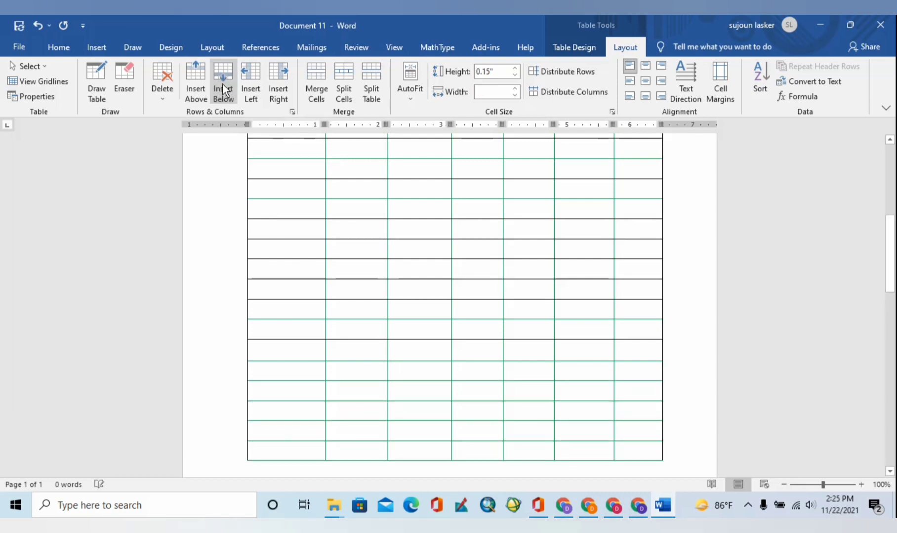
Step: Insert two new columns to the left of the drawn table's first column
scroll(415, 401, "down", 2)
scroll(415, 380, "up", 3)
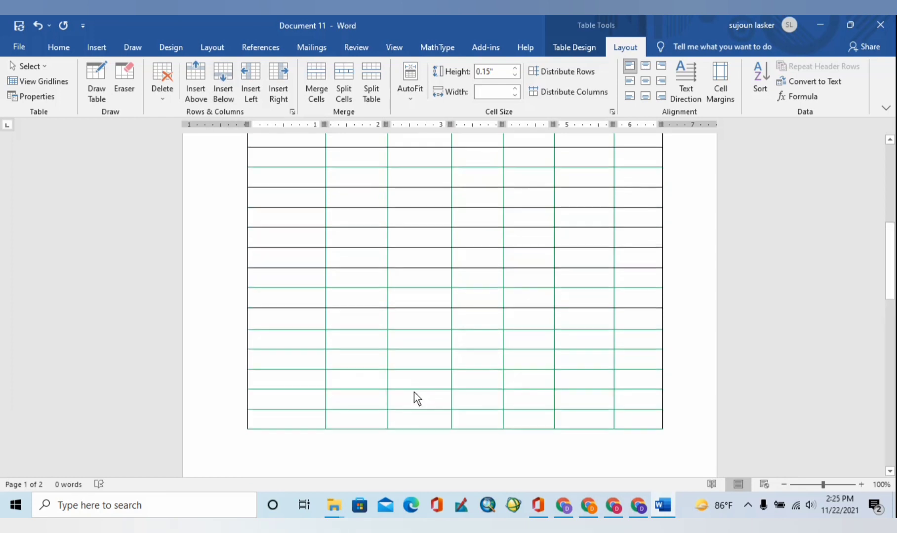
scroll(316, 376, "up", 3)
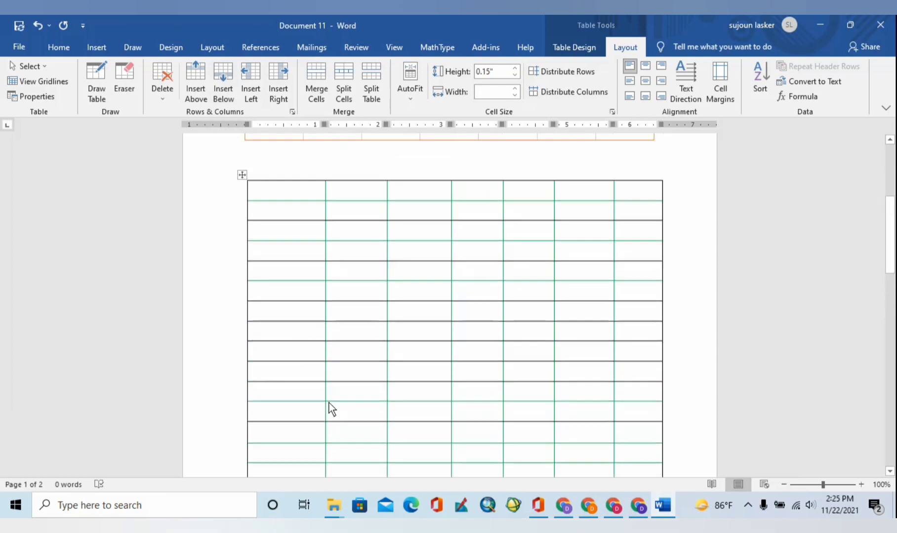
left_click(293, 243)
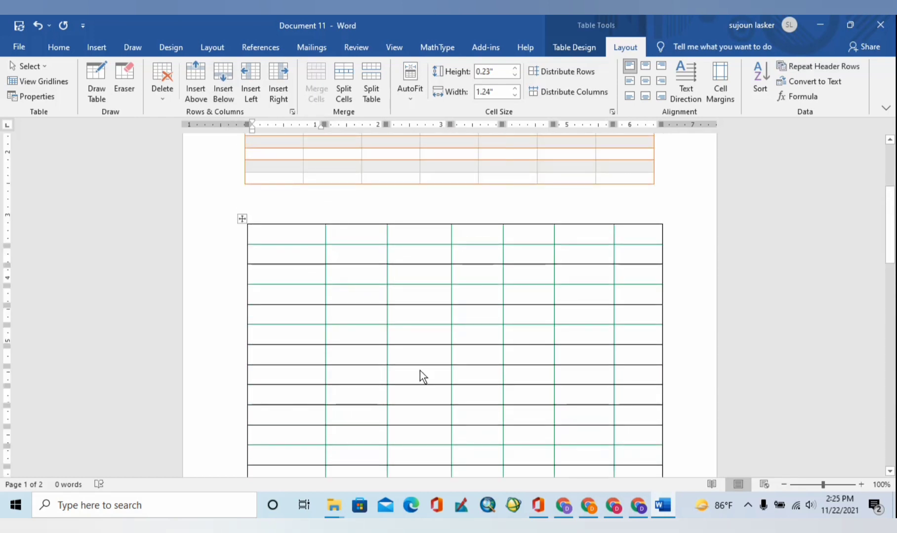
scroll(420, 373, "up", 3)
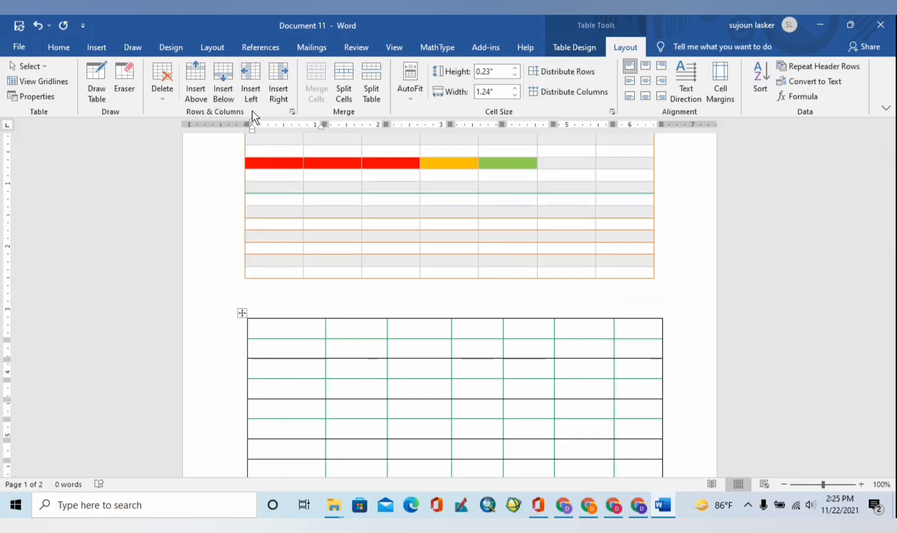
left_click(254, 86)
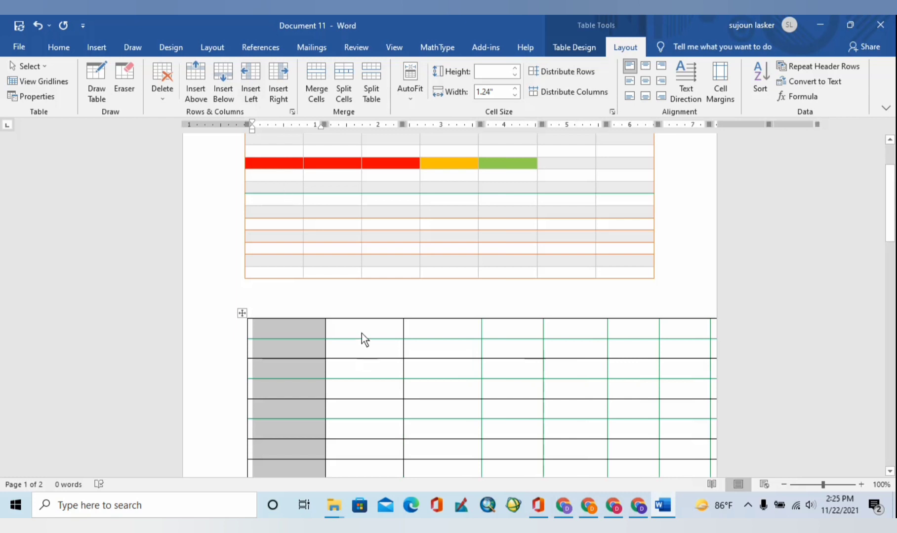
Step: Insert several new columns to the right of the currently selected column in the drawn table
left_click(281, 79)
left_click(281, 80)
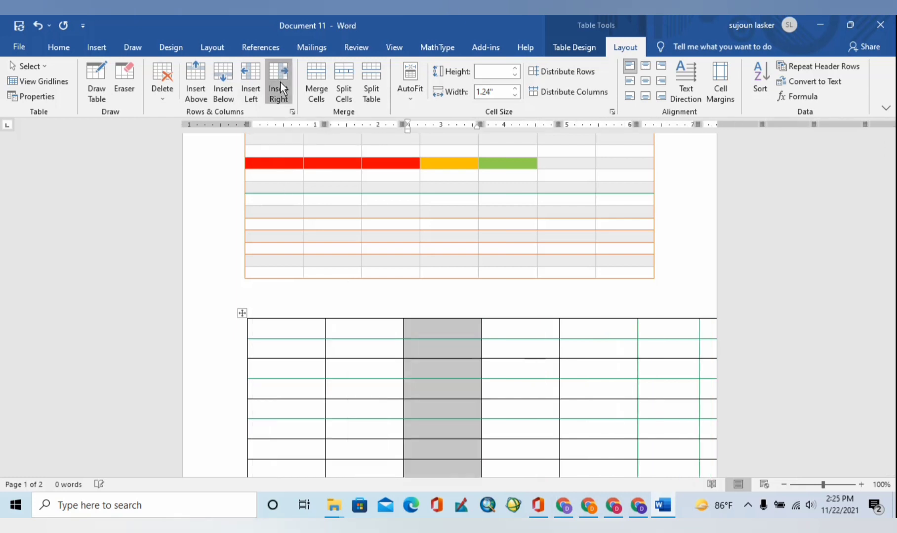
left_click(280, 81)
left_click(280, 82)
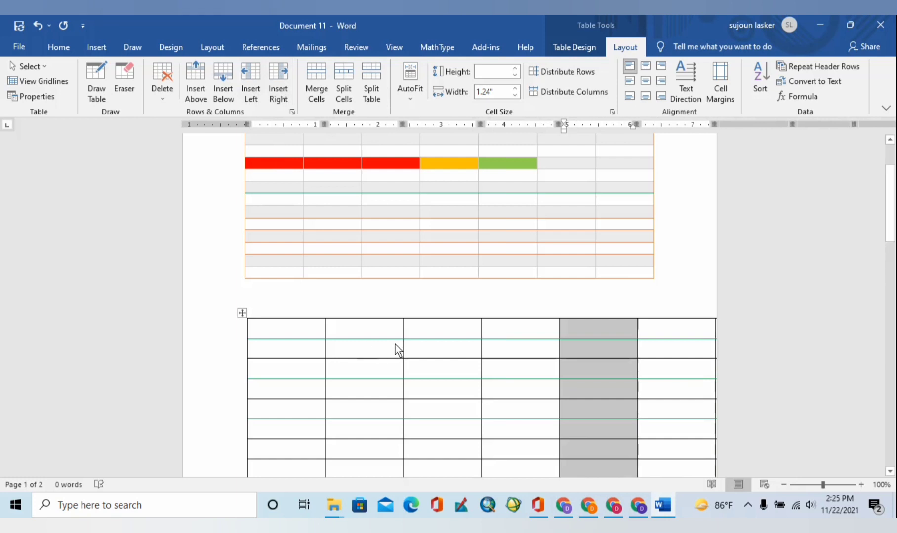
Step: Undo all the column insertions in the drawn table, keeping the inserted rows
key("ctrl+z")
key("ctrl+z")
key("ctrl+z")
key("ctrl+z")
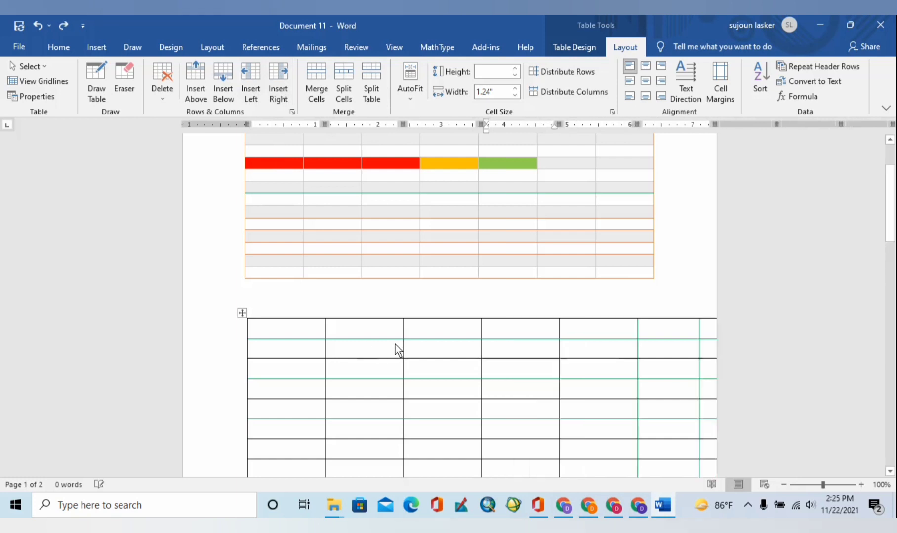
key("ctrl+z")
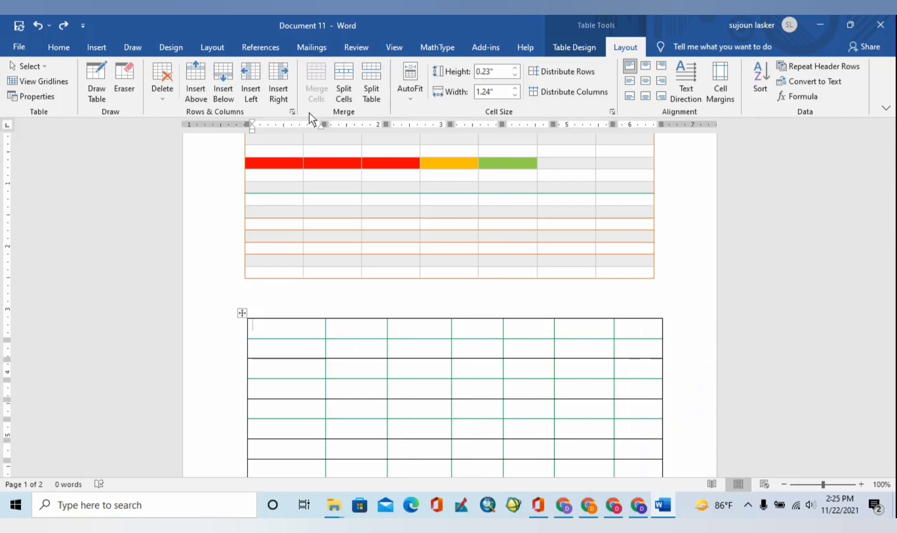
Step: Merge the second and third cells of the drawn table's third row into one cell
scroll(405, 327, "down", 2)
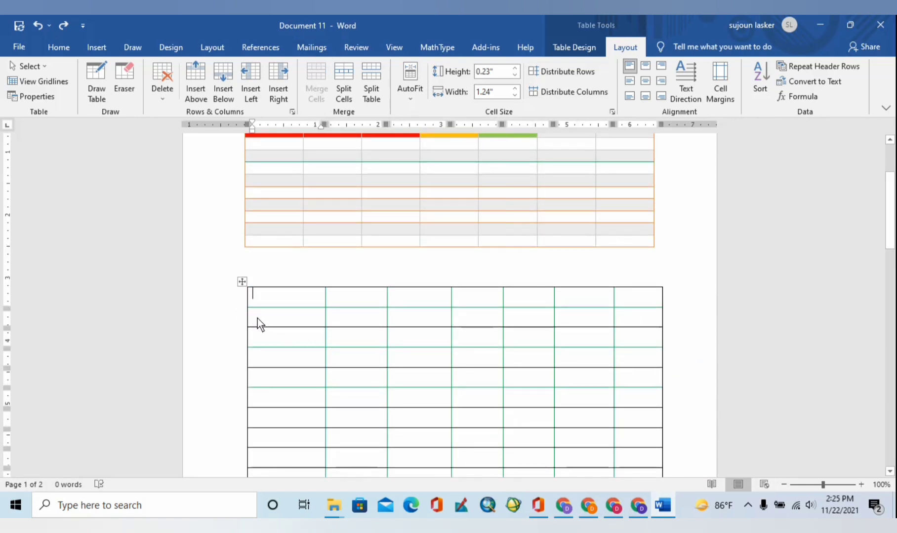
left_click_drag(257, 318, 355, 319)
left_click_drag(438, 328, 366, 341)
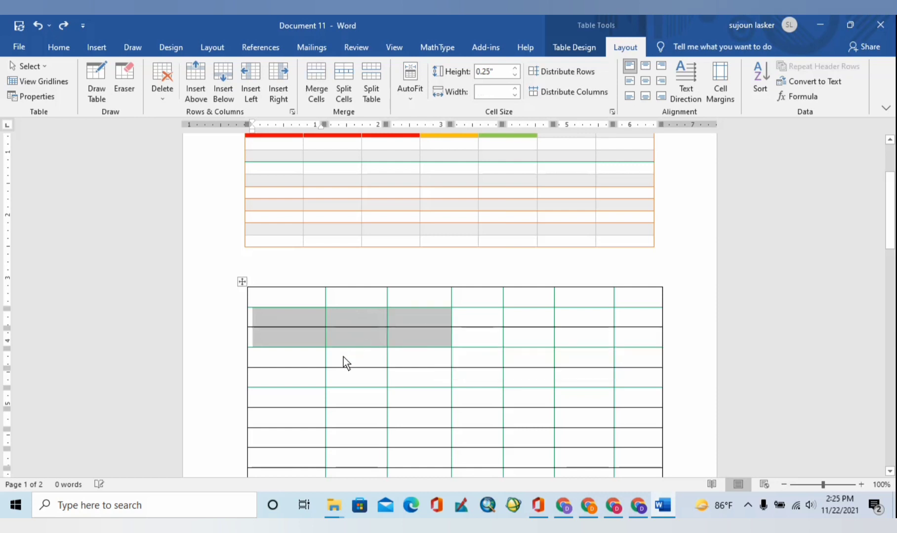
left_click(355, 331)
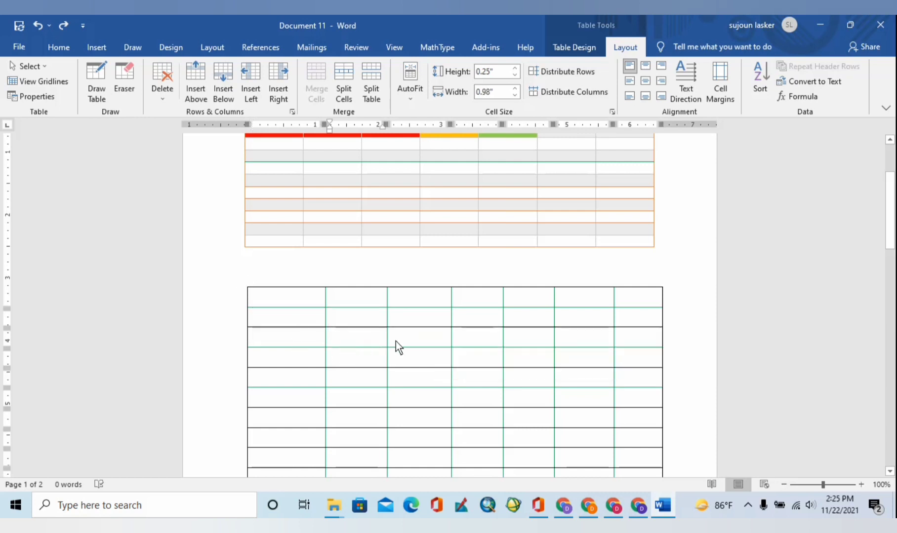
left_click(424, 342, "shift")
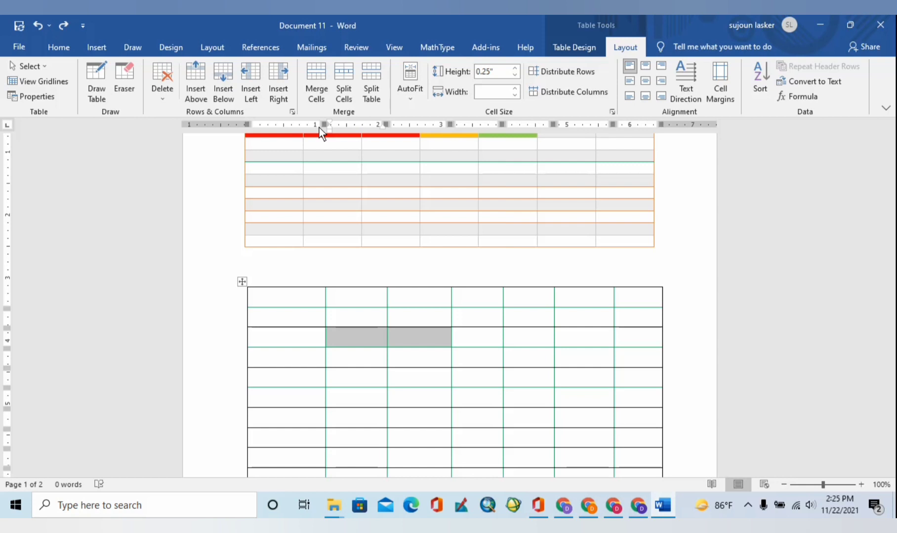
left_click(320, 81)
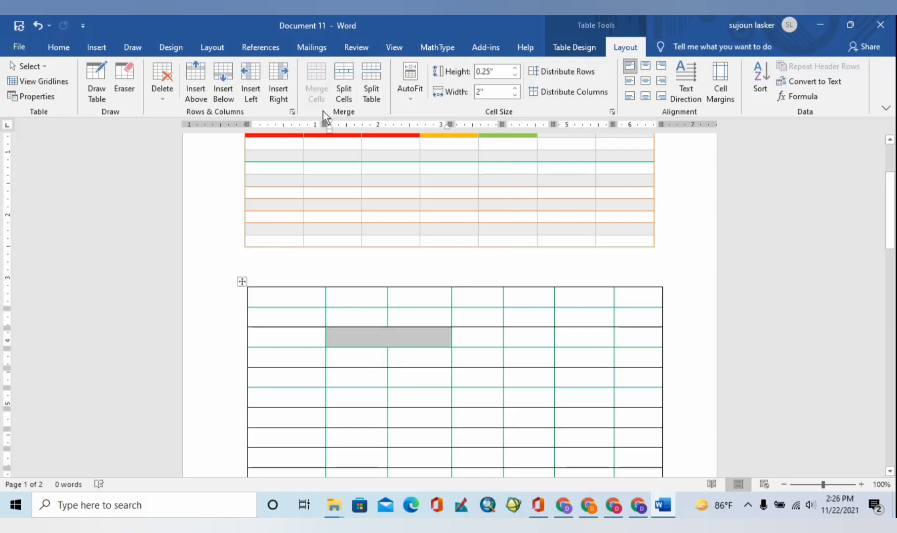
left_click(426, 345)
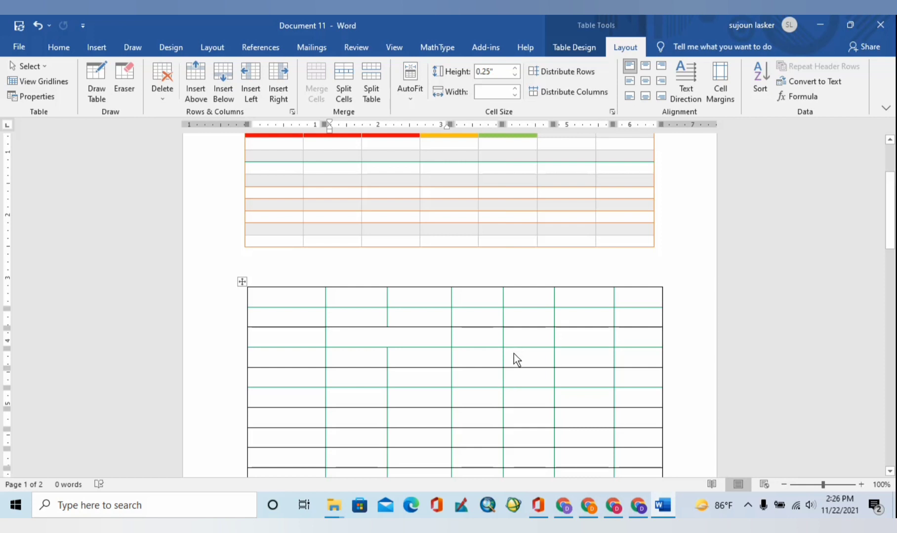
Step: Merge all cells of the drawn table's fourth column into a single cell
left_click_drag(526, 352, 531, 398)
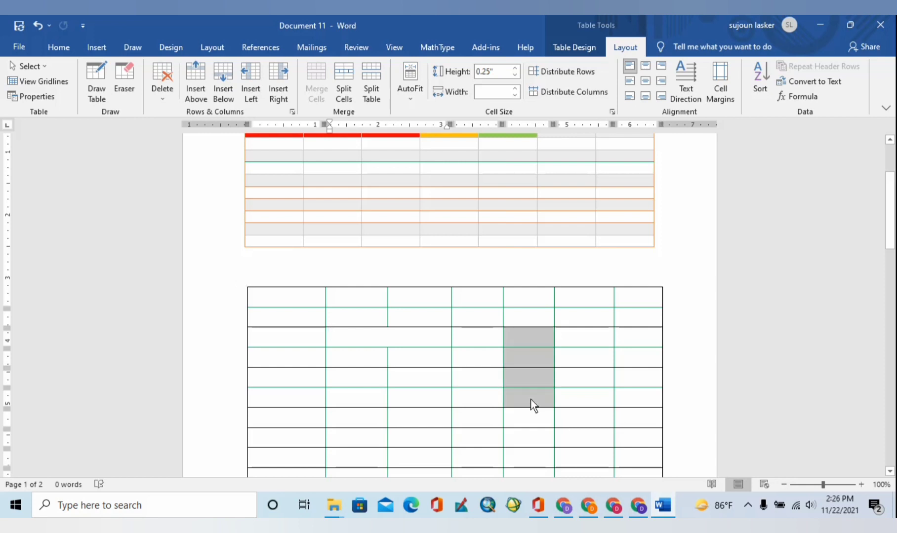
left_click(525, 393)
left_click_drag(481, 298, 477, 380)
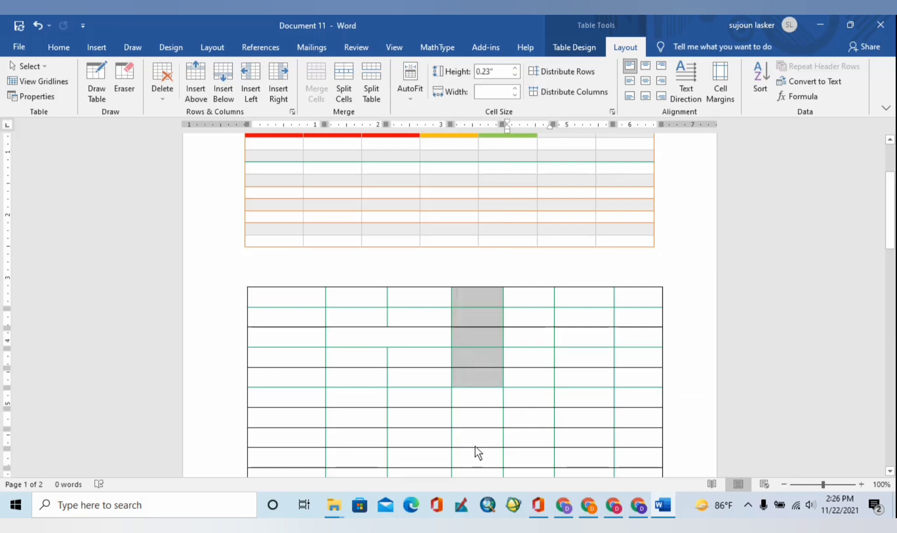
left_click_drag(475, 447, 478, 337)
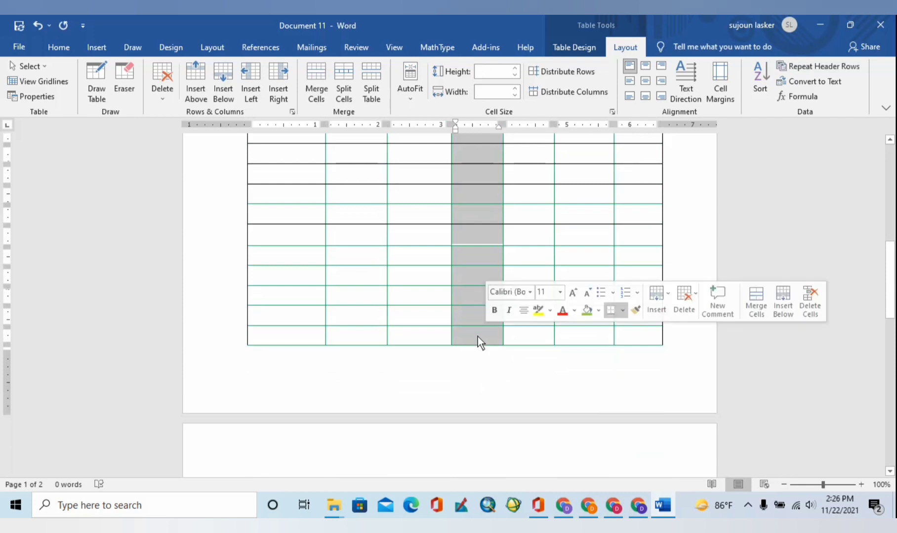
left_click(316, 85)
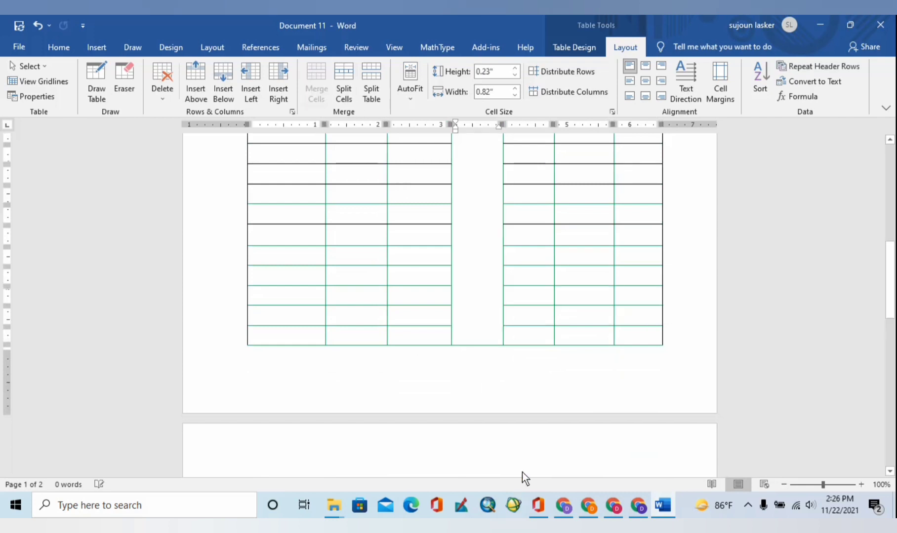
Step: Look over the merged fourth column along its full length and undo that merge
scroll(521, 471, "up", 8)
left_click(478, 335)
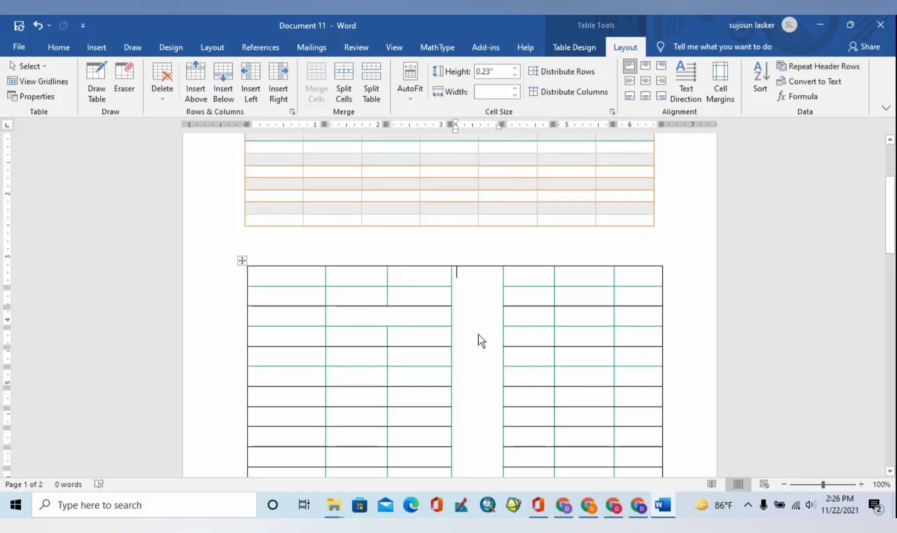
scroll(468, 344, "down", 3)
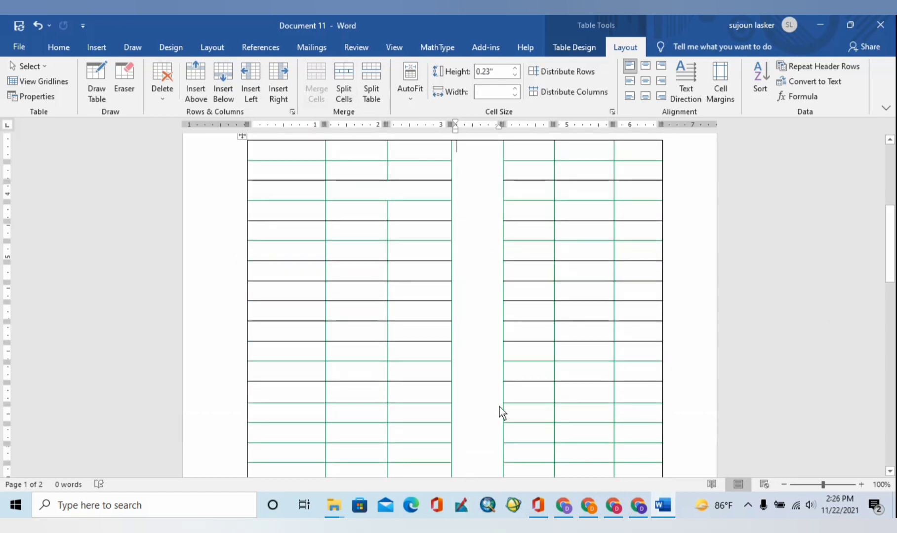
scroll(501, 413, "down", 13)
scroll(475, 346, "up", 14)
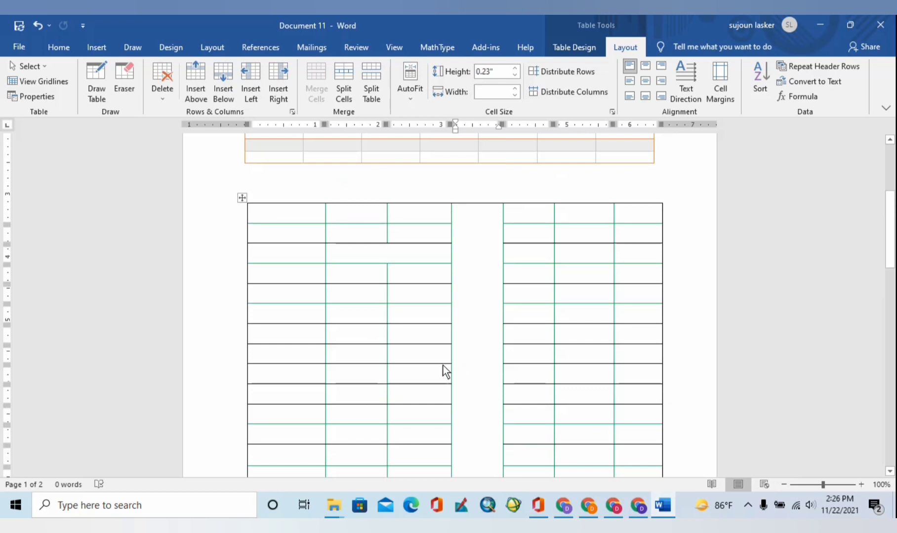
key("ctrl+z")
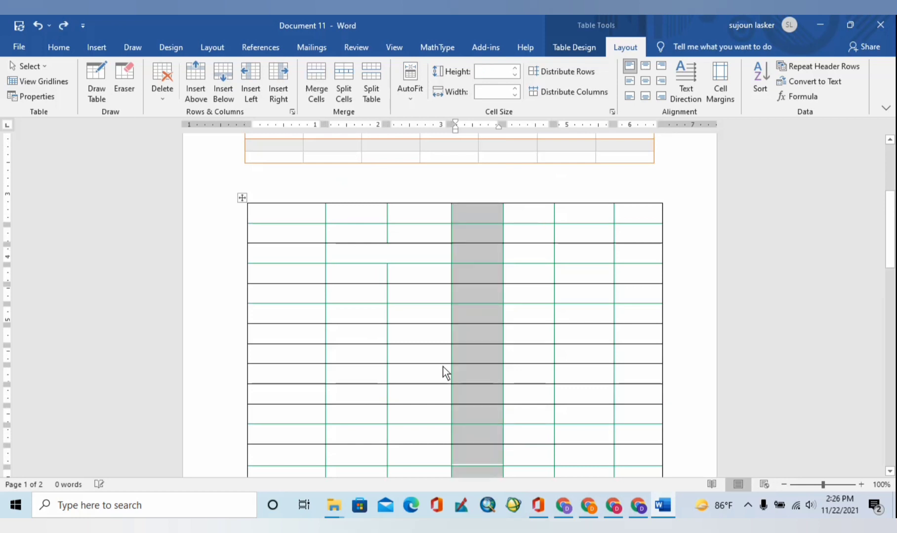
Step: Split the third cell of the drawn table's second row into 2 columns and 3 rows
left_click(412, 240)
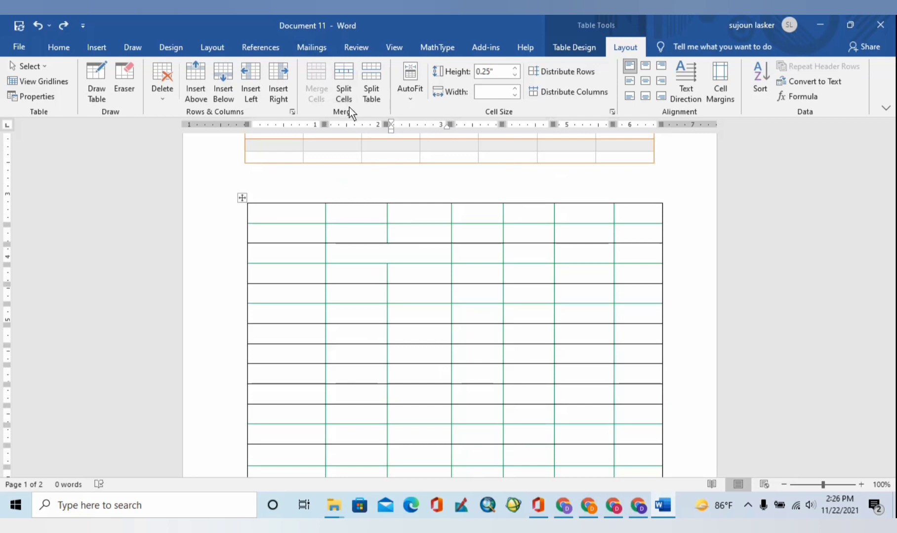
left_click(349, 92)
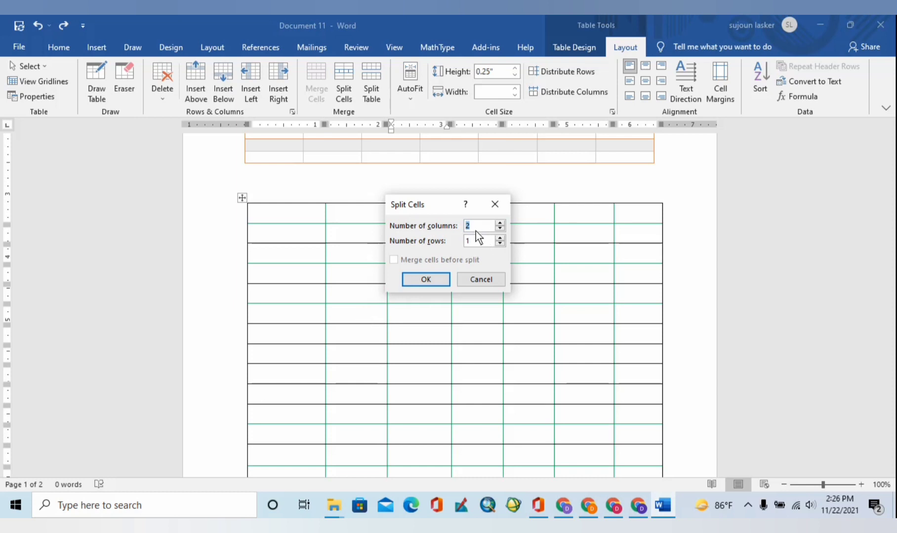
left_click(499, 238)
left_click(500, 238)
left_click(425, 279)
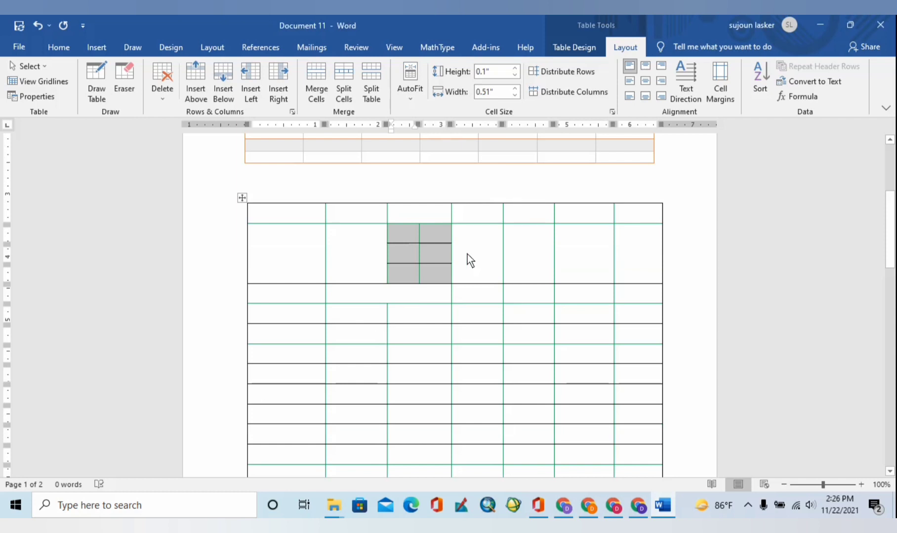
Step: Split the drawn table into two tables above its second row and undo the split
left_click(467, 254)
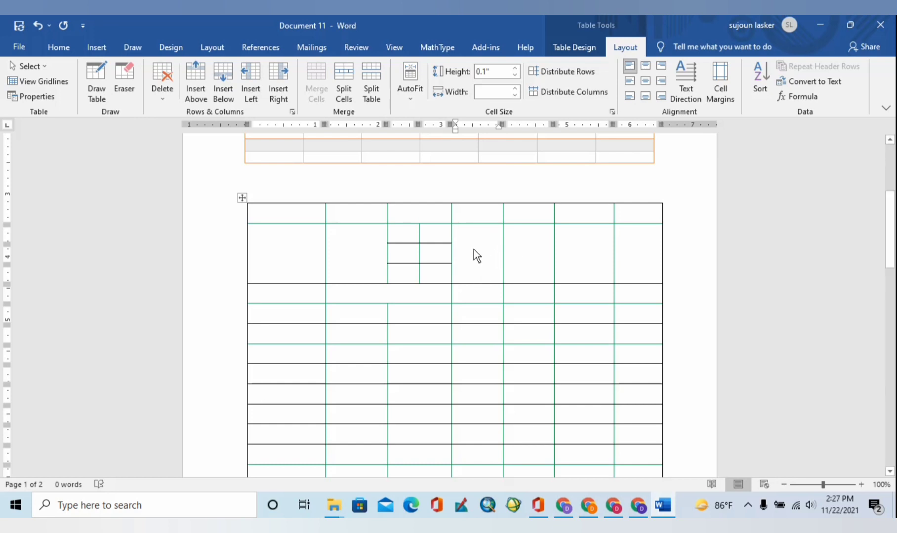
left_click(344, 83)
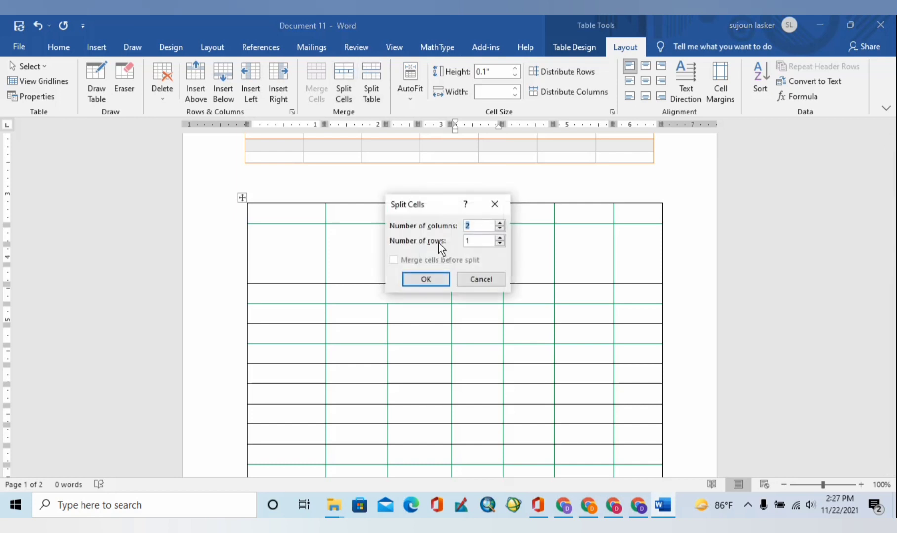
left_click(495, 204)
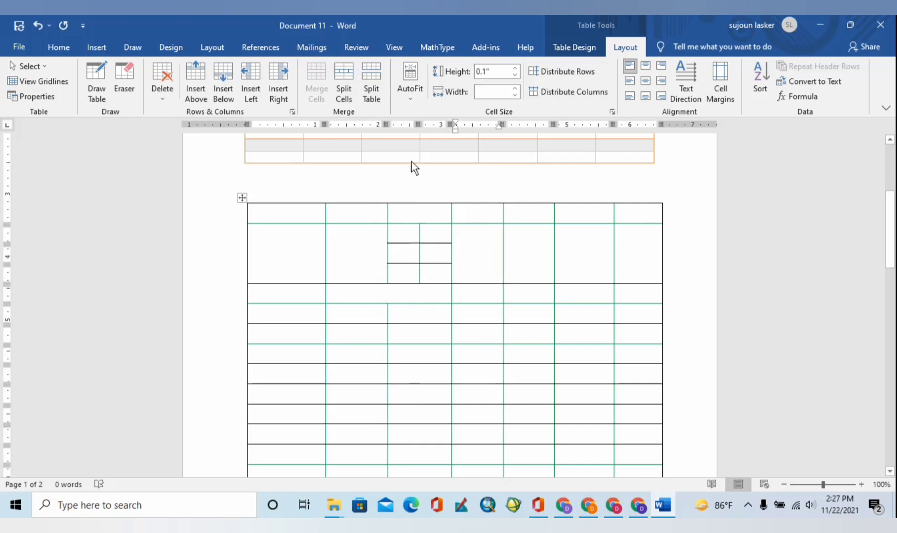
left_click(371, 89)
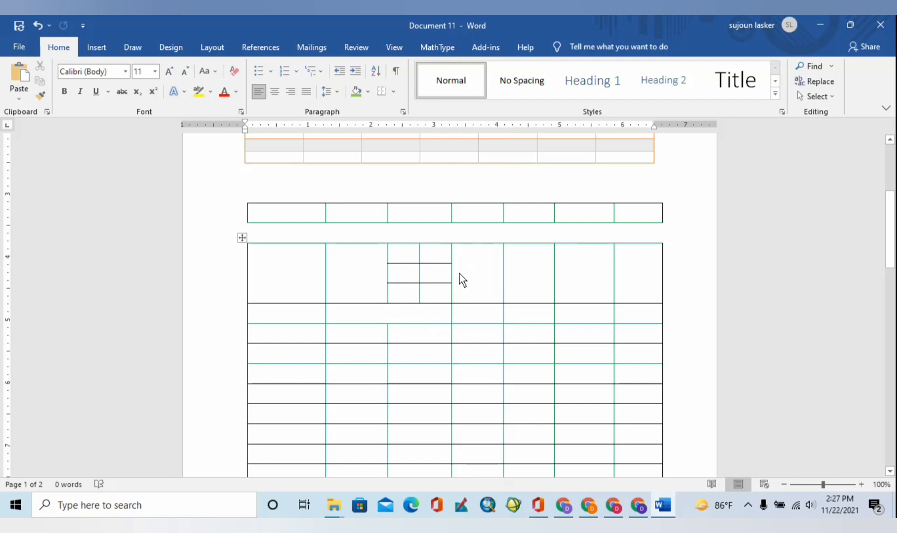
key("ctrl+z")
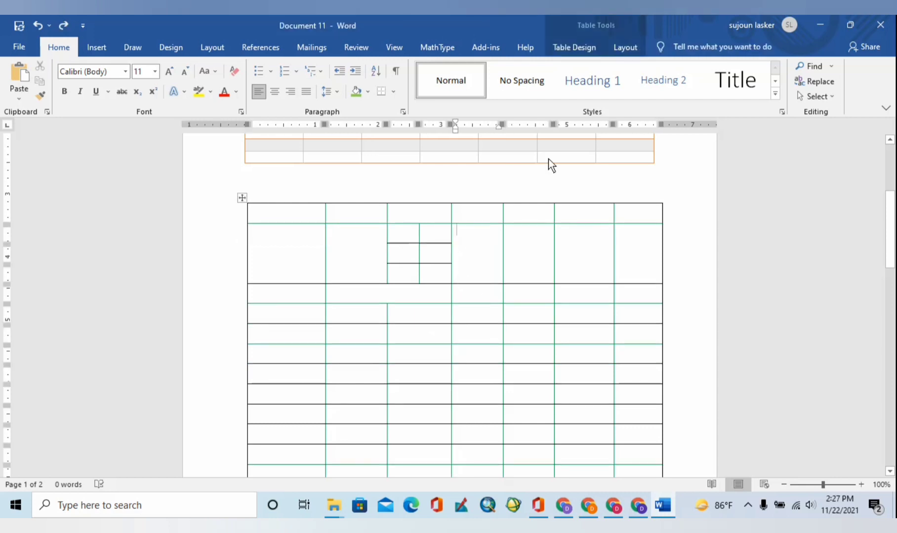
Step: Distribute the drawn table's rows to equal heights
left_click(625, 44)
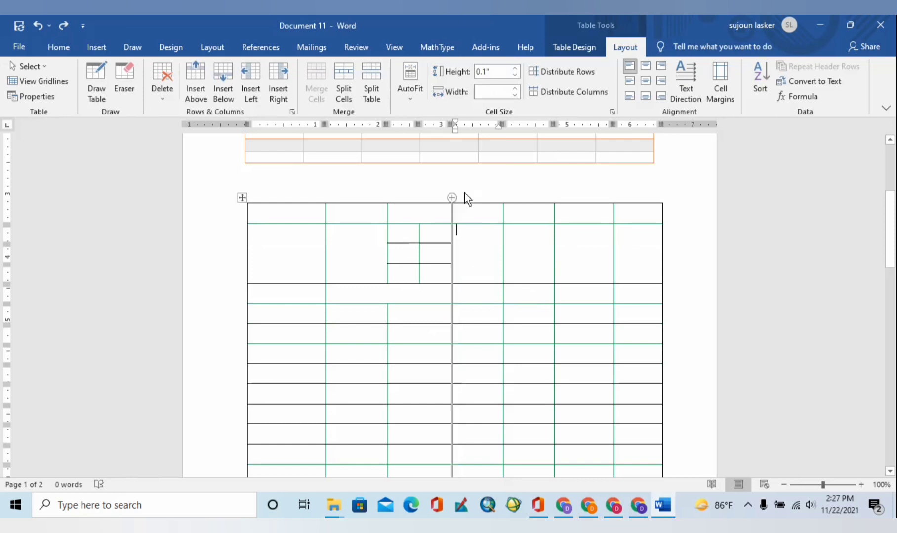
left_click(414, 99)
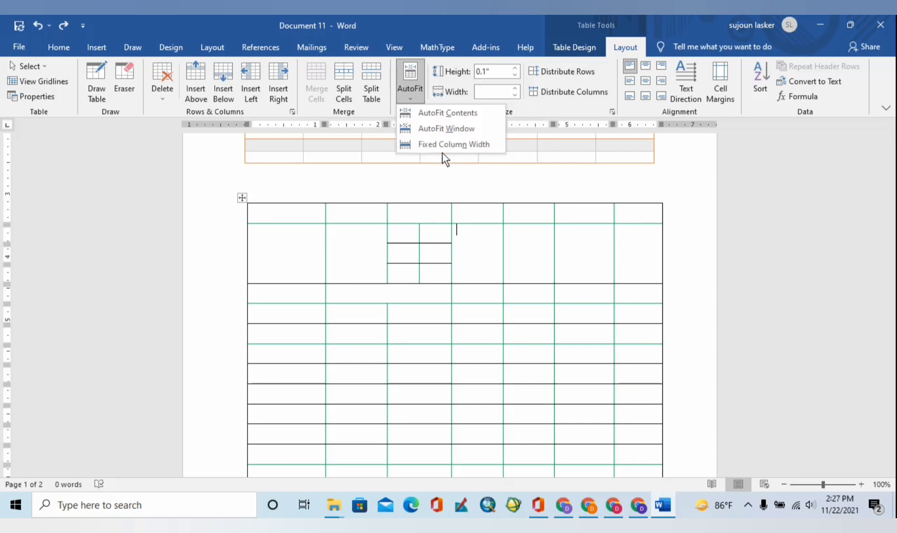
left_click(403, 237)
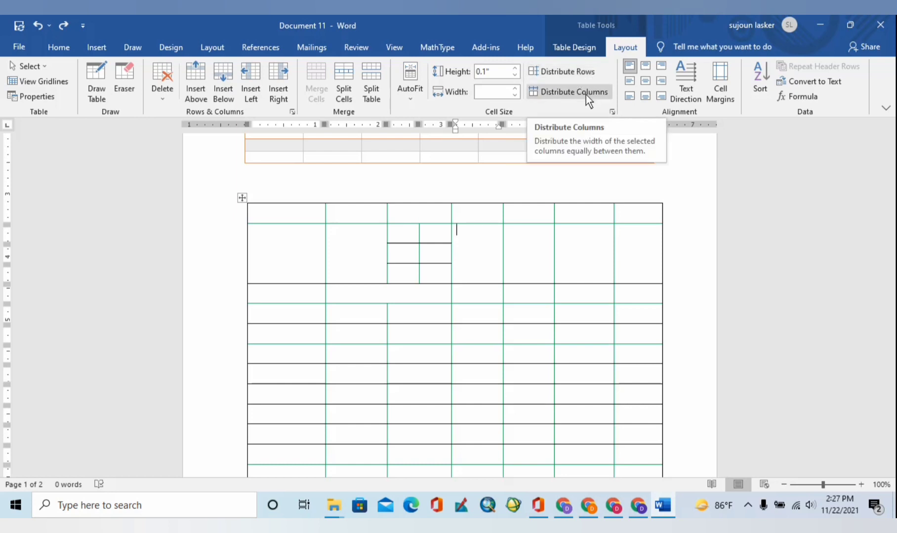
left_click(578, 71)
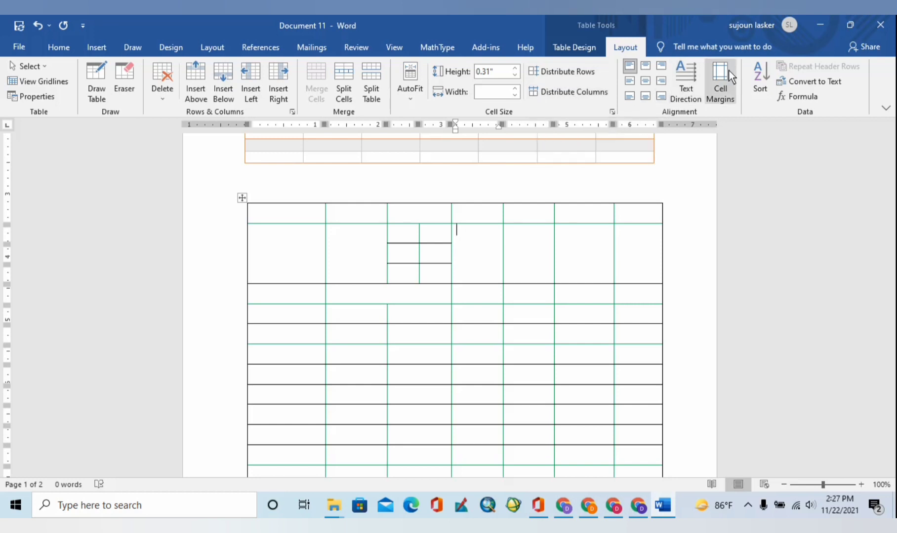
Step: Set the drawn table's default cell margins to 0.05" at the top and 0.03" at the bottom
left_click(723, 98)
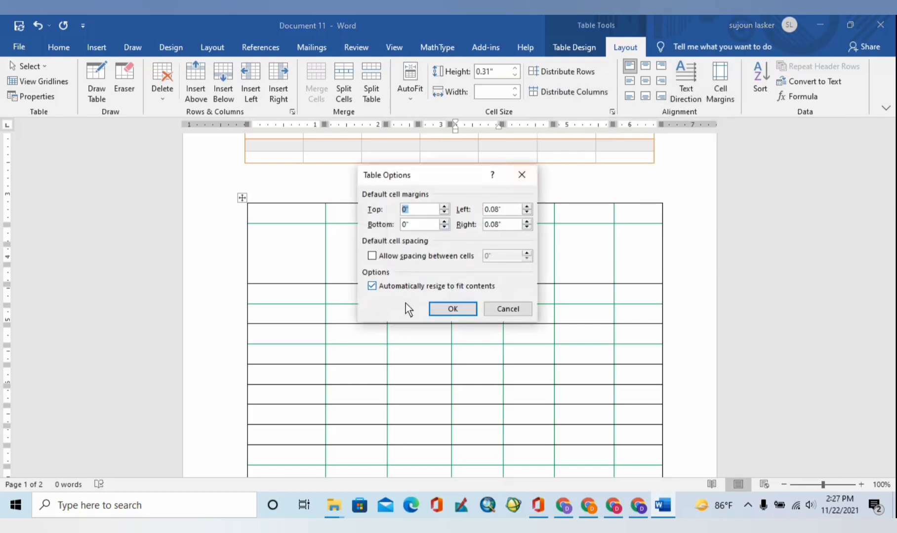
left_click(445, 207)
left_click(444, 206)
left_click(445, 206)
left_click(444, 206)
left_click(445, 206)
left_click(444, 221)
left_click(444, 221)
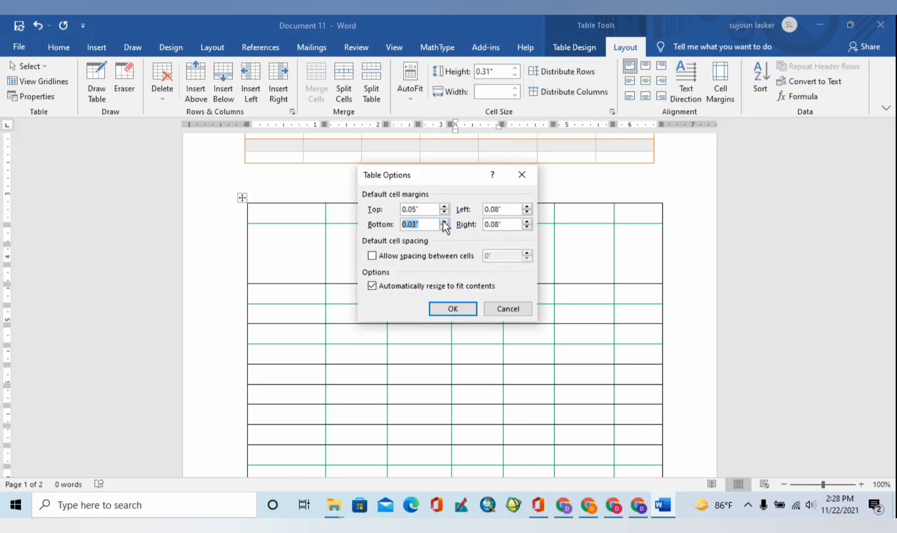
left_click(452, 309)
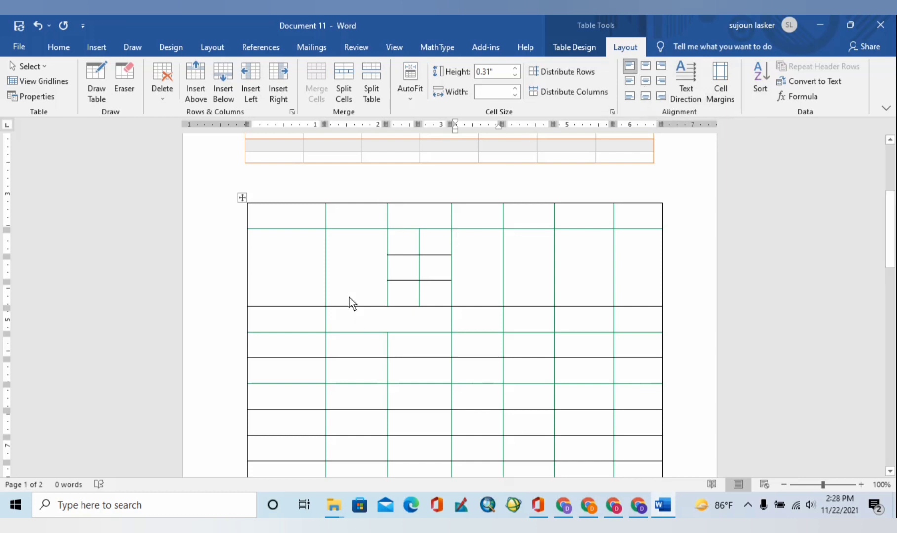
Step: Review the layout of both tables in the document with the new cell margins applied
scroll(378, 291, "down", 2)
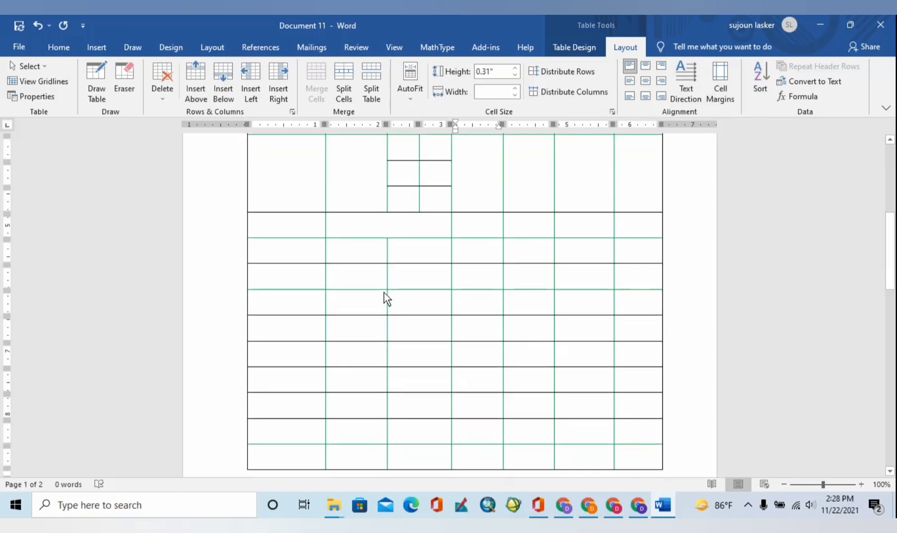
scroll(384, 296, "up", 3)
scroll(384, 302, "up", 4)
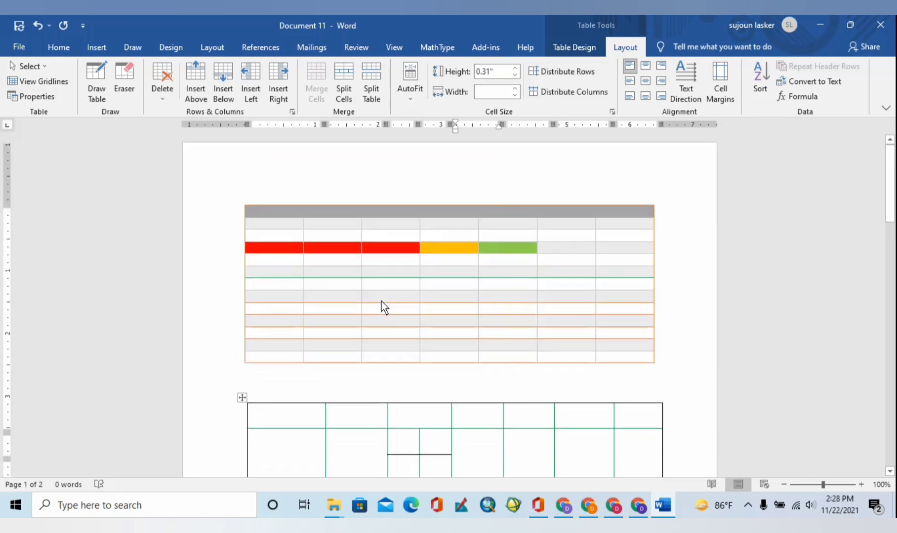
scroll(385, 307, "down", 2)
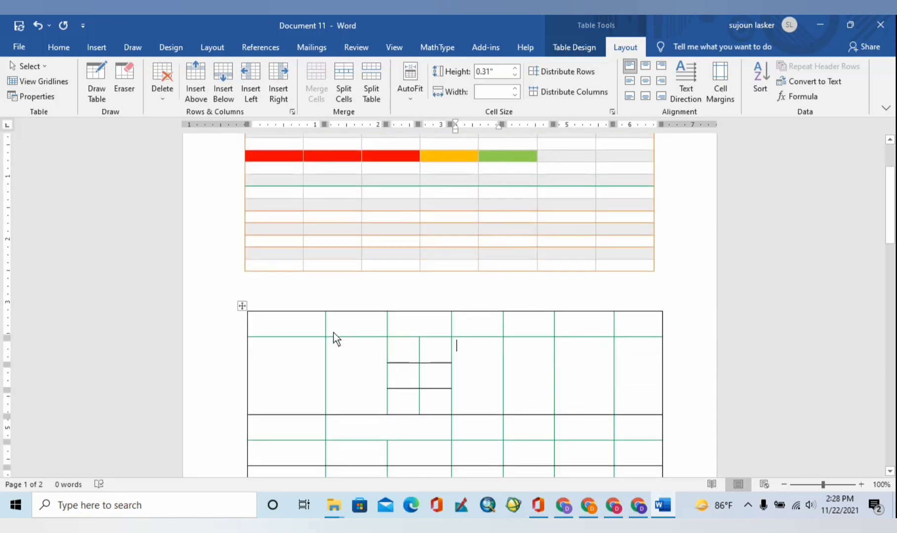
left_click(259, 320)
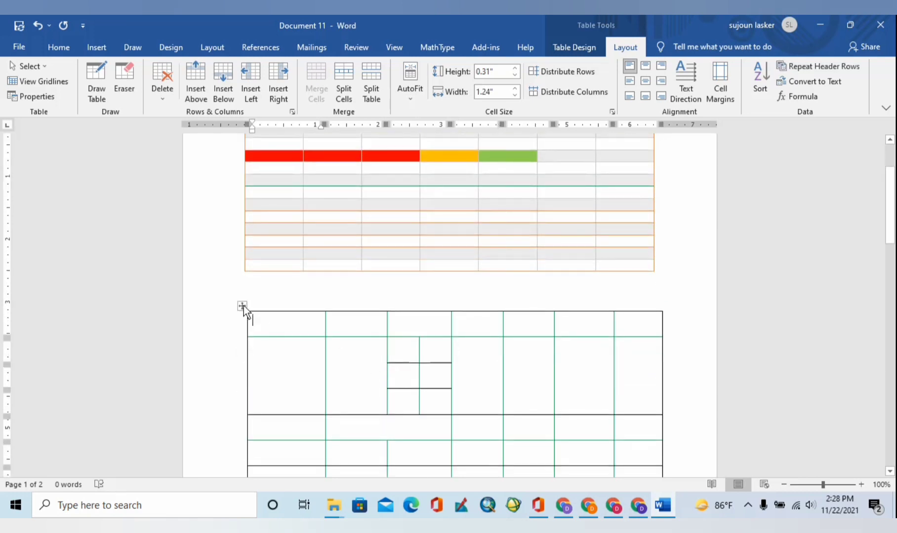
left_click(242, 306)
left_click(354, 349)
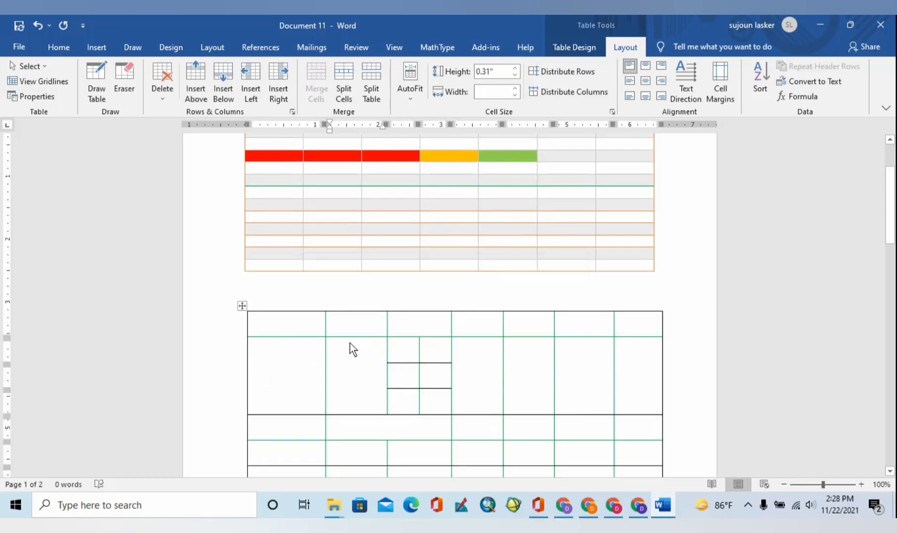
scroll(350, 344, "down", 1)
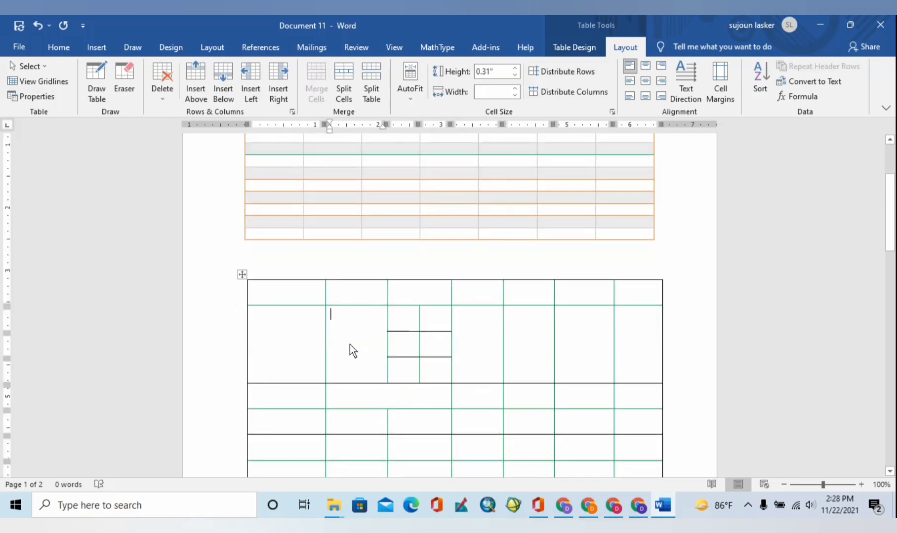
Step: Examine the coloured table and the drawn table along their full length, and view the available table deletion options
scroll(349, 348, "down", 8)
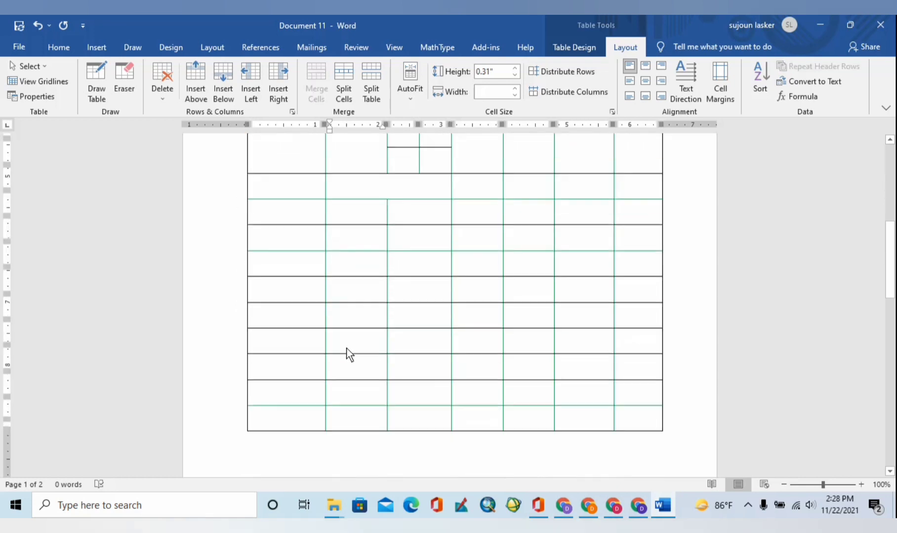
scroll(347, 348, "up", 15)
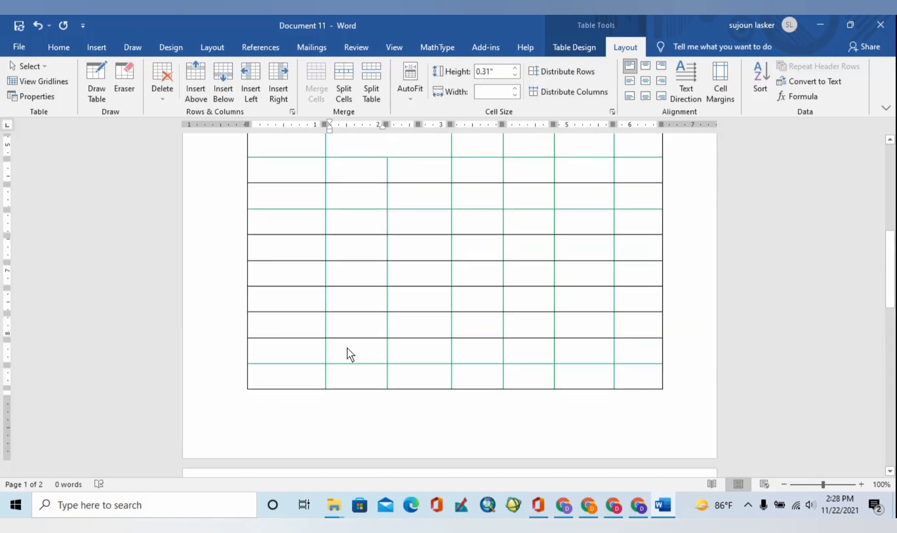
scroll(348, 349, "up", 9)
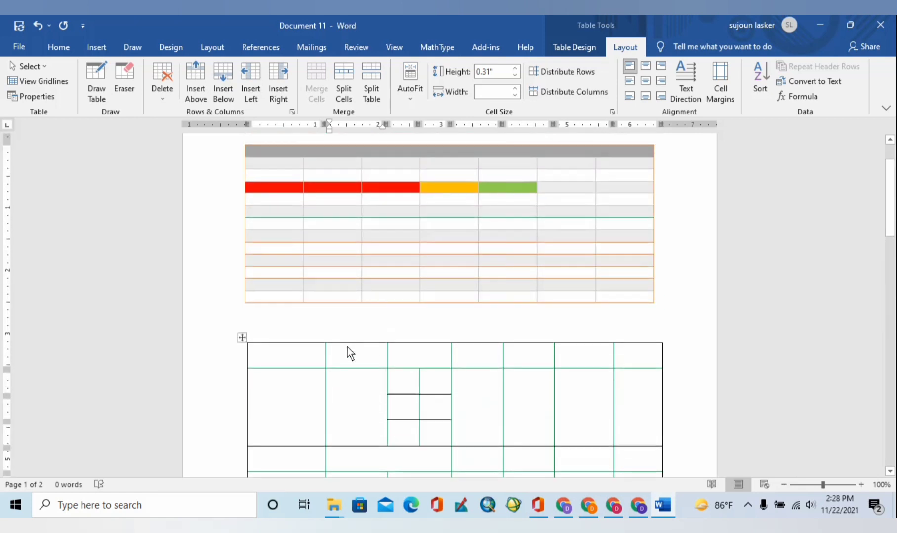
scroll(347, 348, "down", 3)
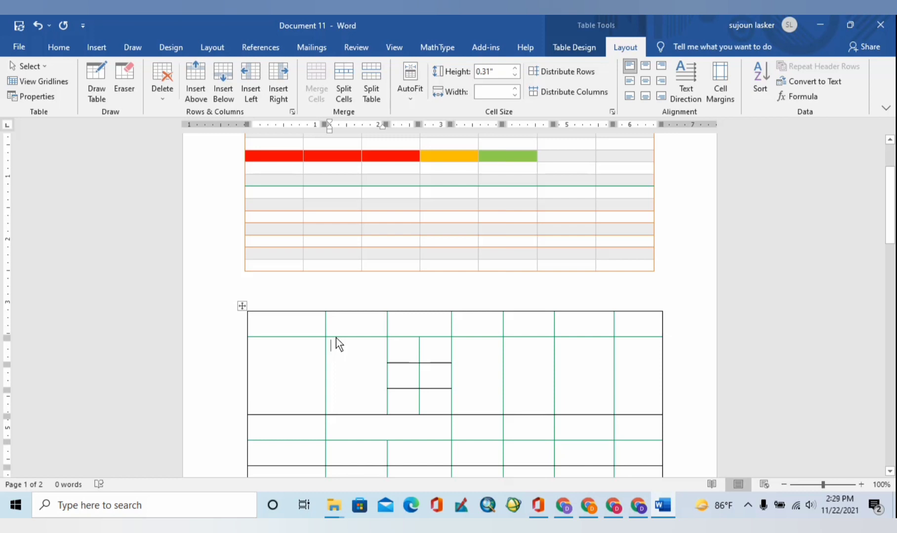
scroll(373, 335, "up", 3)
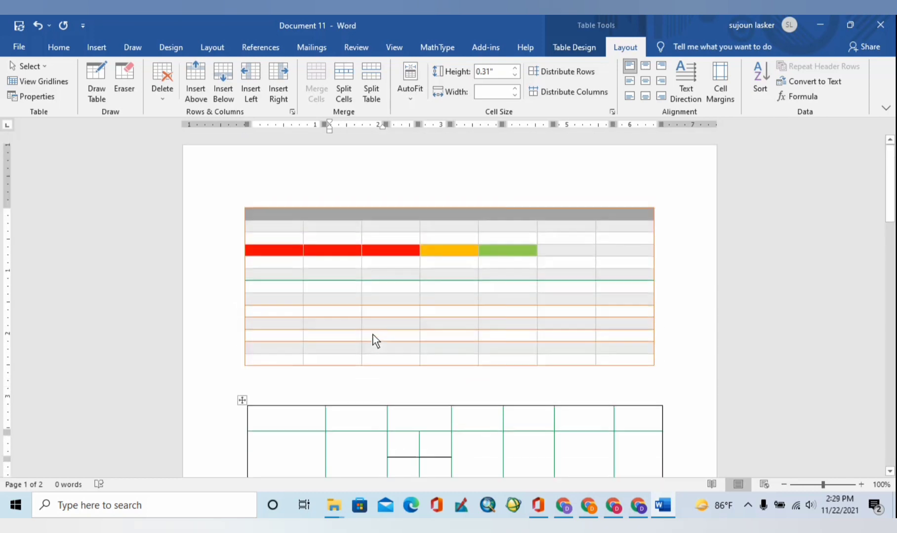
scroll(371, 334, "down", 2)
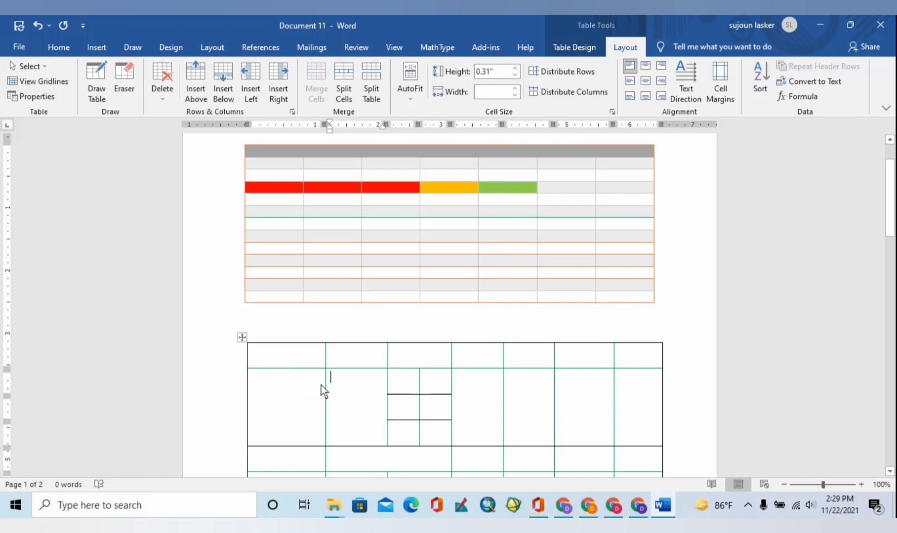
scroll(322, 372, "up", 1)
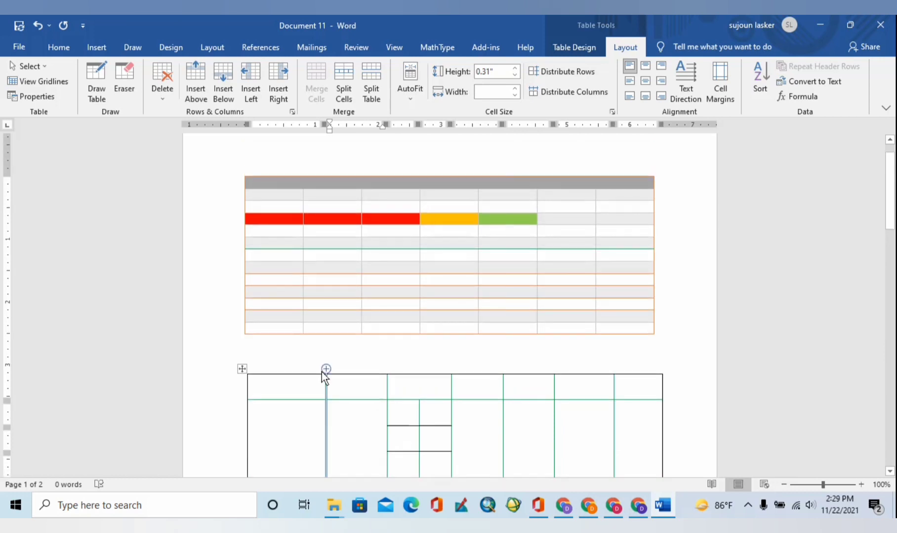
scroll(289, 380, "down", 5)
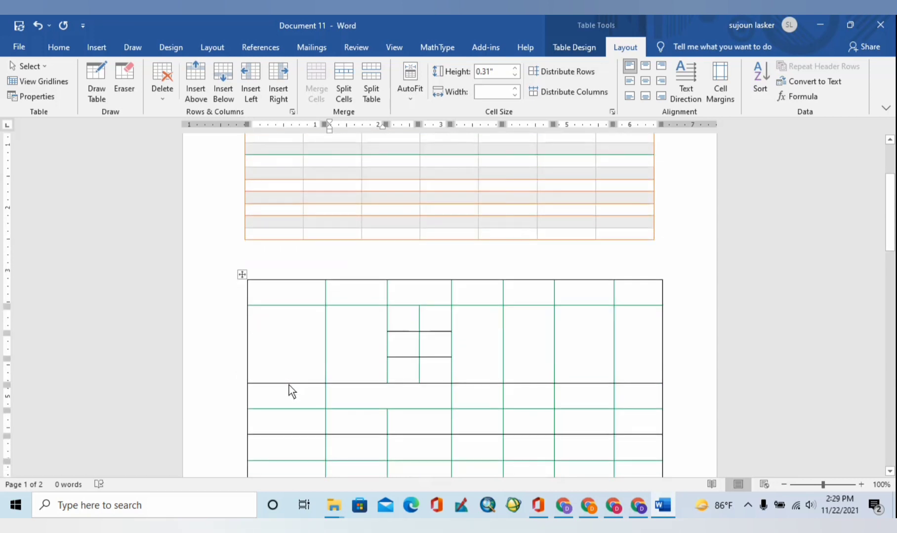
scroll(289, 385, "down", 1)
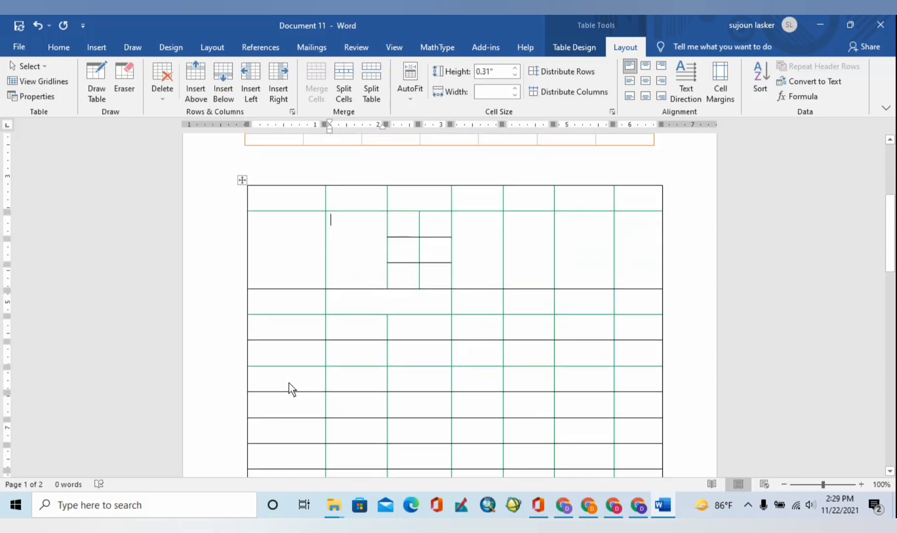
left_click(164, 85)
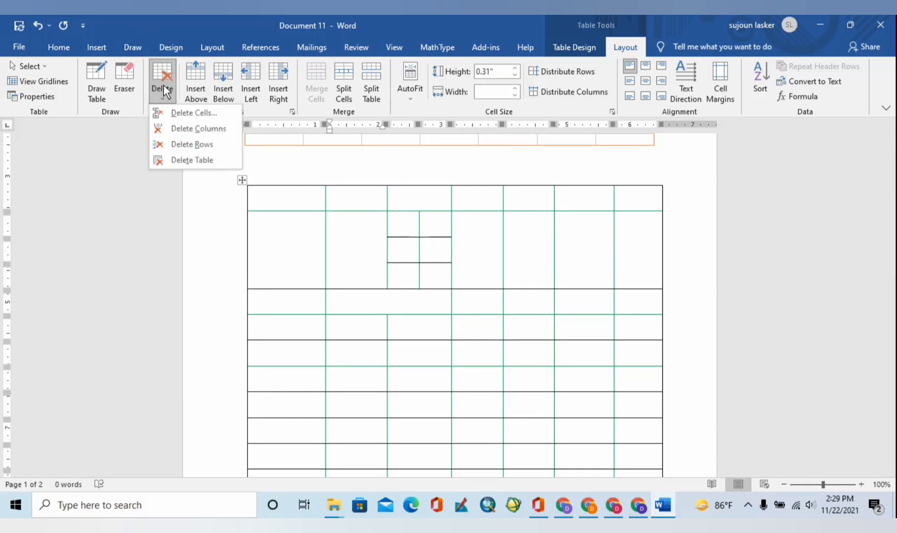
left_click(164, 85)
Step: Move the entire drawn table up into the coloured table, nesting it in the first column
scroll(288, 340, "up", 2)
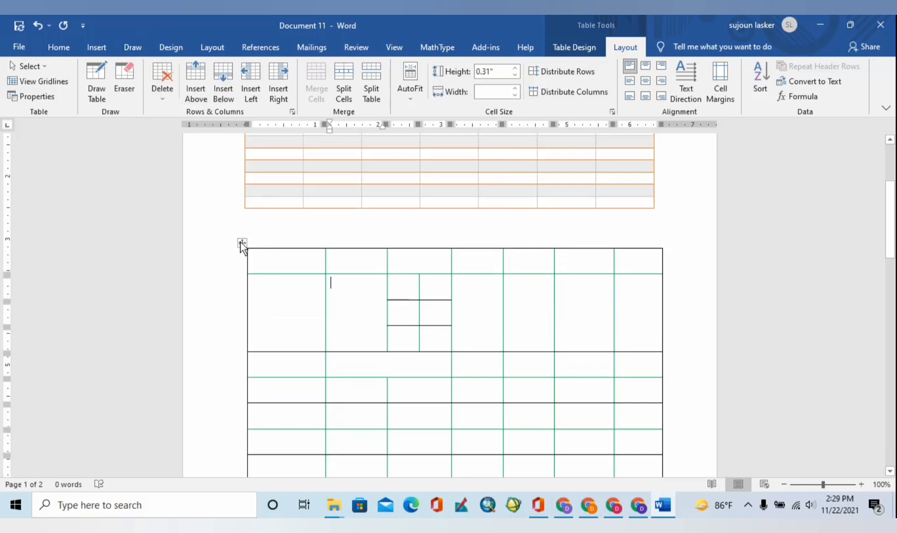
left_click(242, 243)
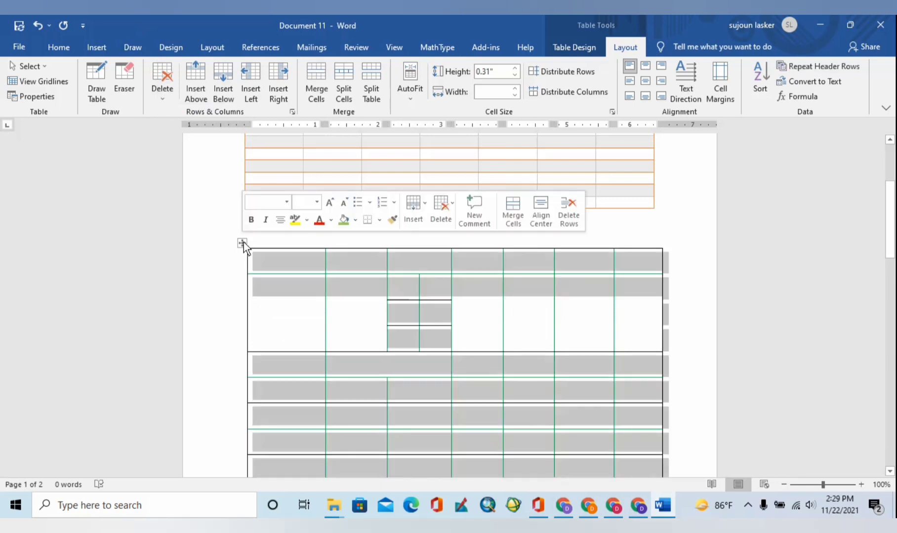
left_click_drag(243, 241, 241, 132)
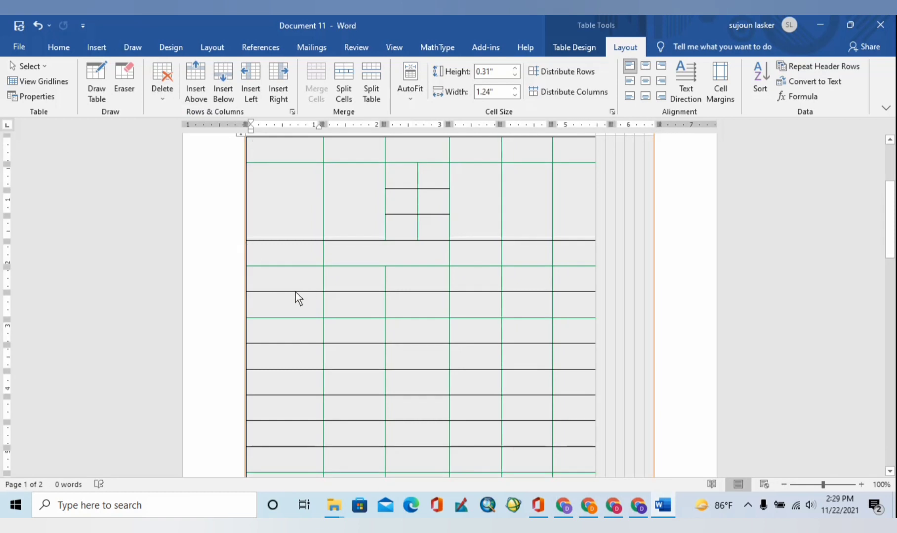
key("ctrl+z")
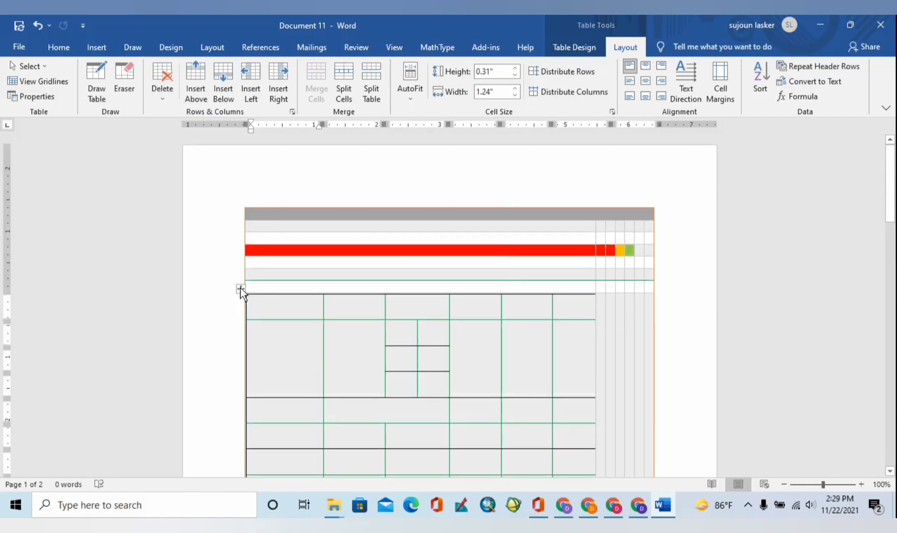
Step: Delete the nested drawn table and the coloured table from the document
right_click(240, 289)
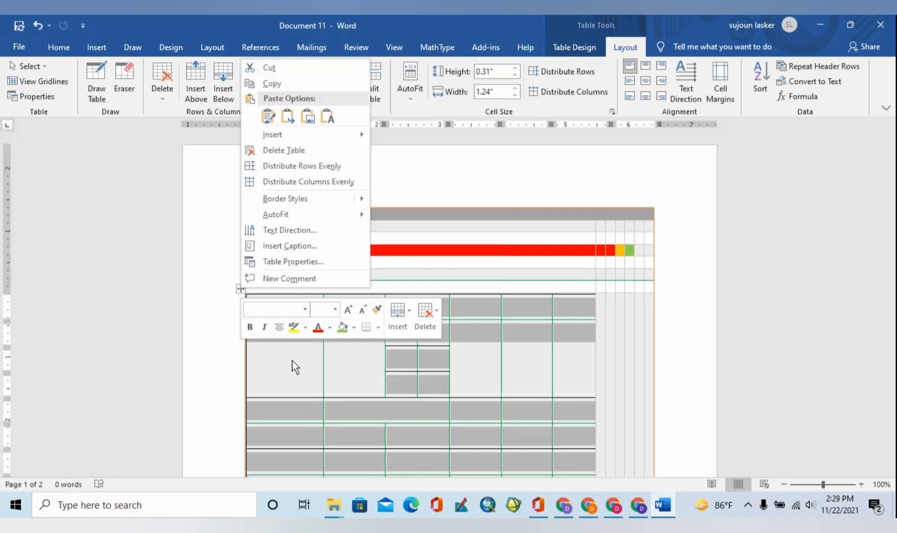
left_click(303, 151)
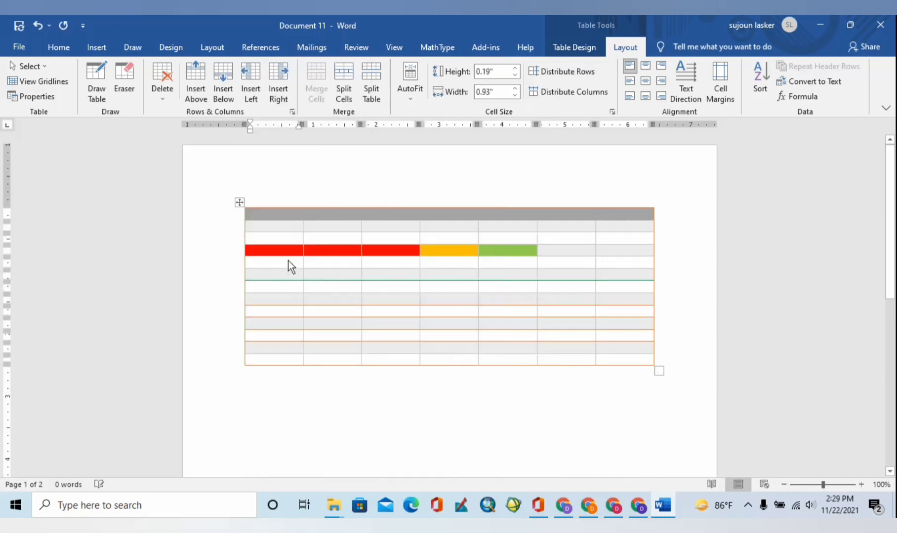
left_click(240, 202)
right_click(240, 202)
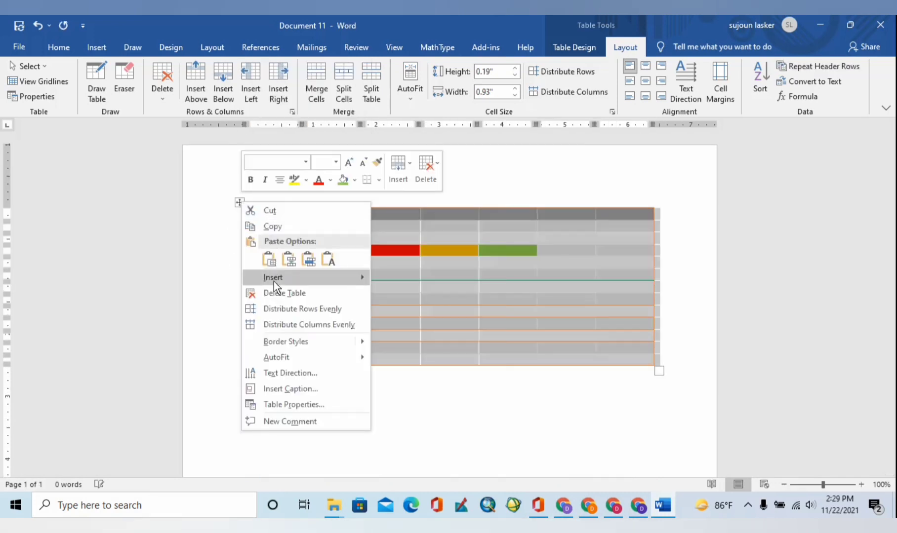
left_click(273, 294)
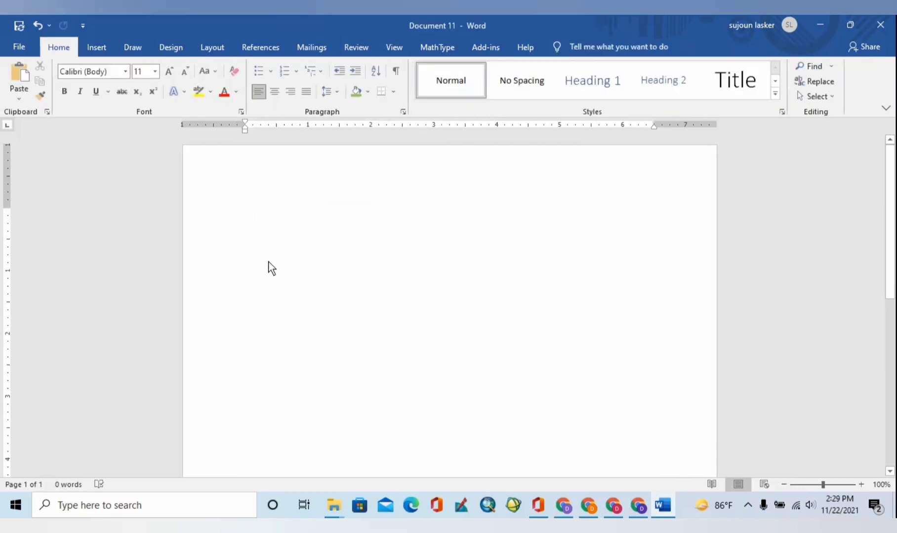
Step: Undo both table deletions, clear the table selection and check the nested tables
key("ctrl+z")
scroll(268, 261, "down", 5)
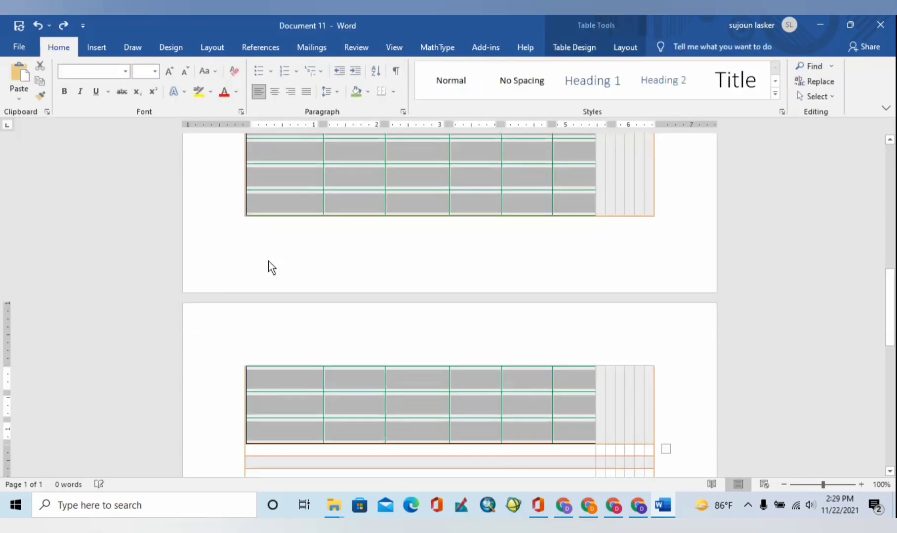
scroll(306, 298, "up", 4)
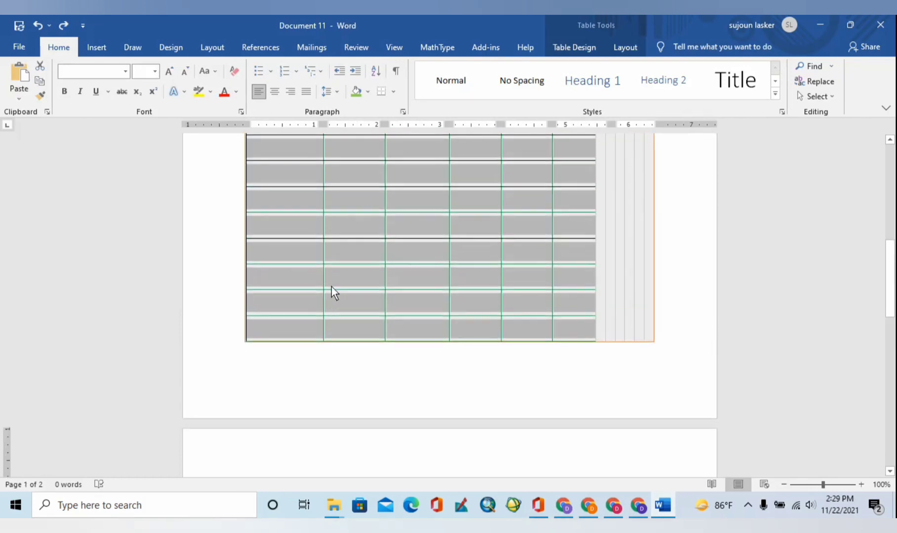
left_click(330, 287)
scroll(326, 294, "up", 4)
scroll(325, 292, "up", 5)
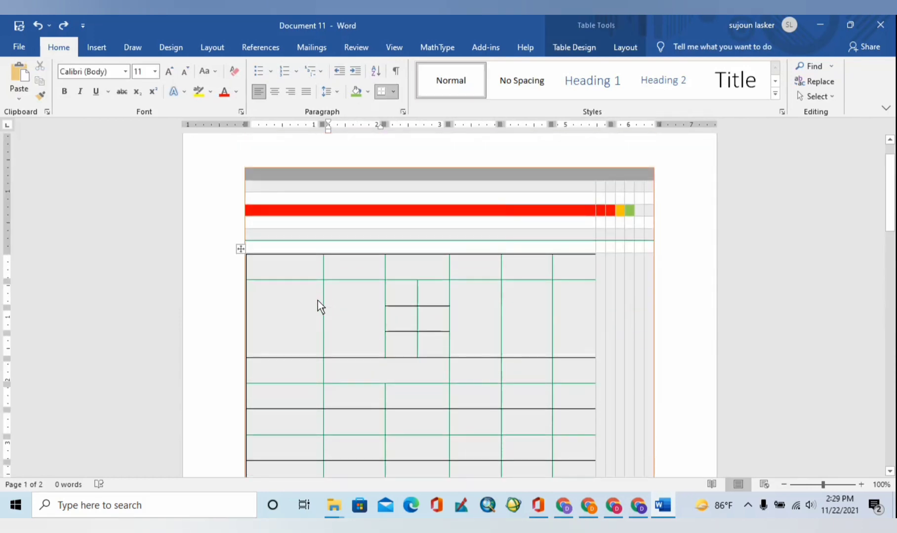